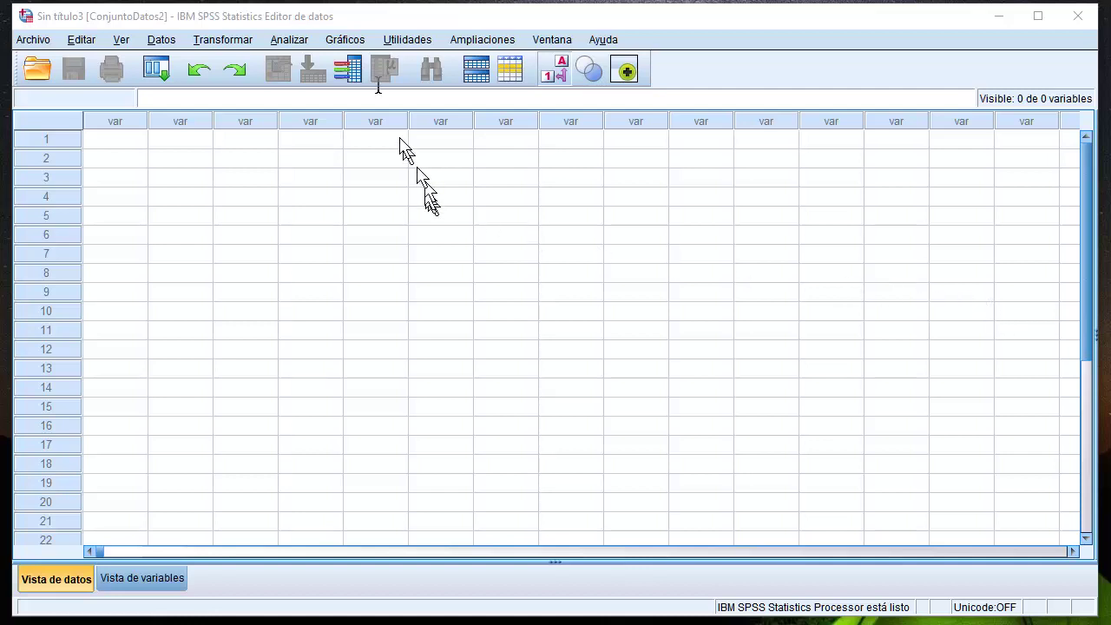
Import the Lineal worksheet from Proyecciones lineales y estacionales.xlsx, reading variable names from the first row
{"action": "left_click", "coordinate": [41, 69]}
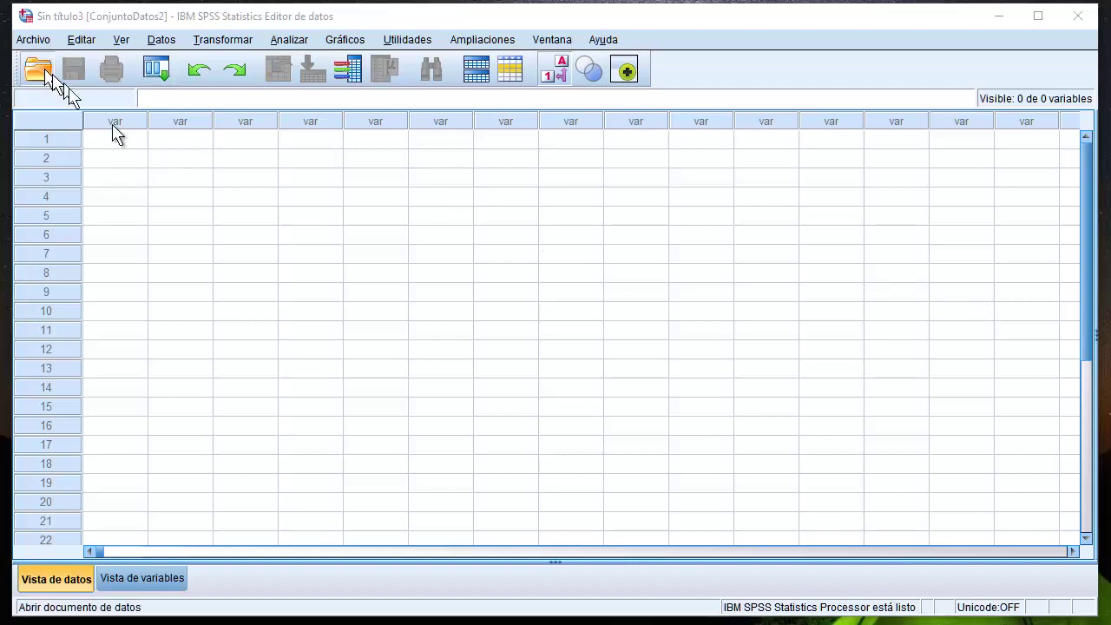
{"action": "left_click", "coordinate": [537, 405]}
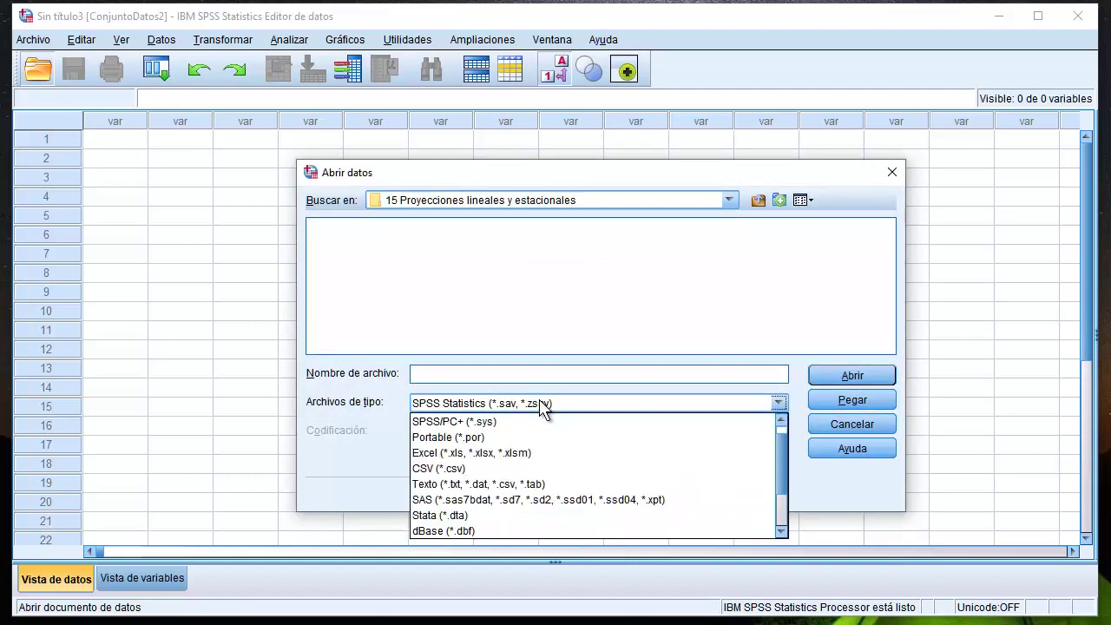
{"action": "left_click", "coordinate": [528, 452]}
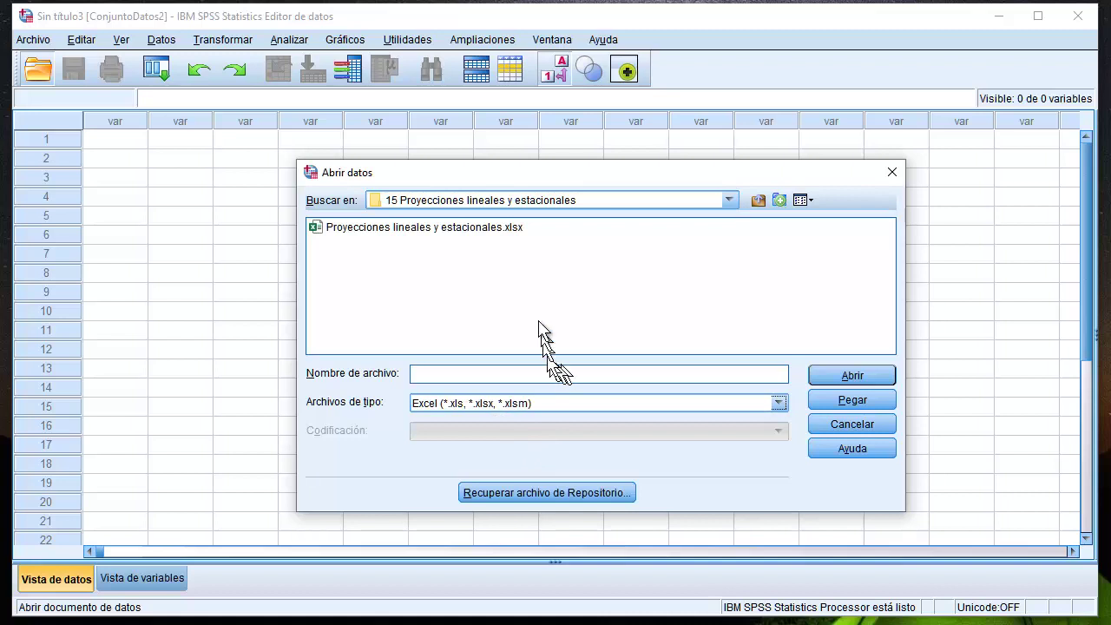
{"action": "left_click", "coordinate": [467, 227]}
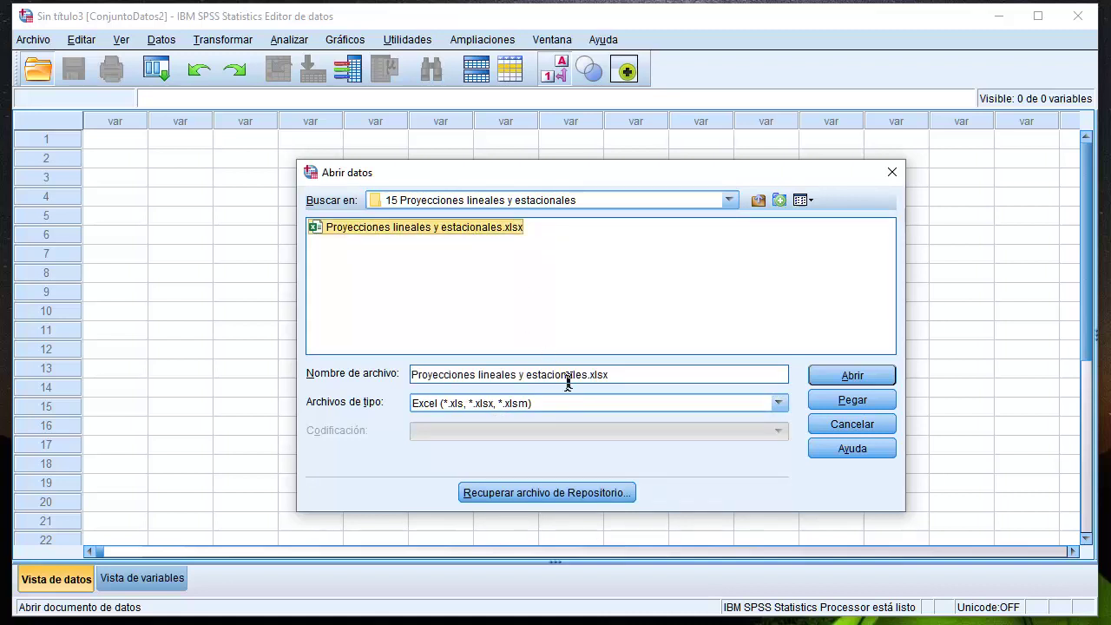
{"action": "left_click", "coordinate": [853, 376]}
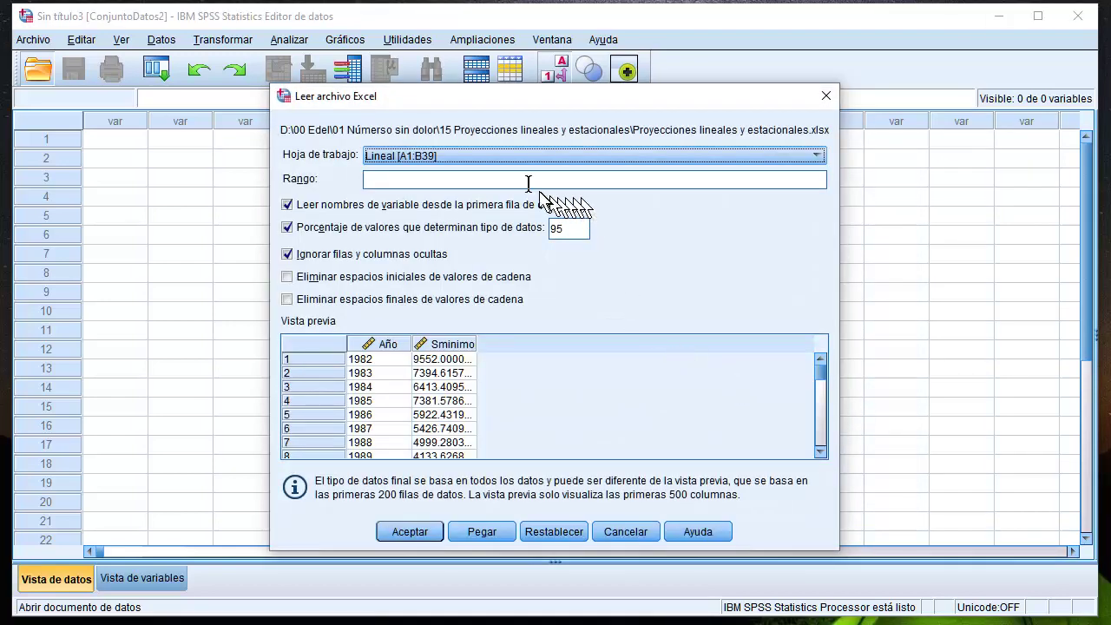
{"action": "left_click", "coordinate": [430, 531]}
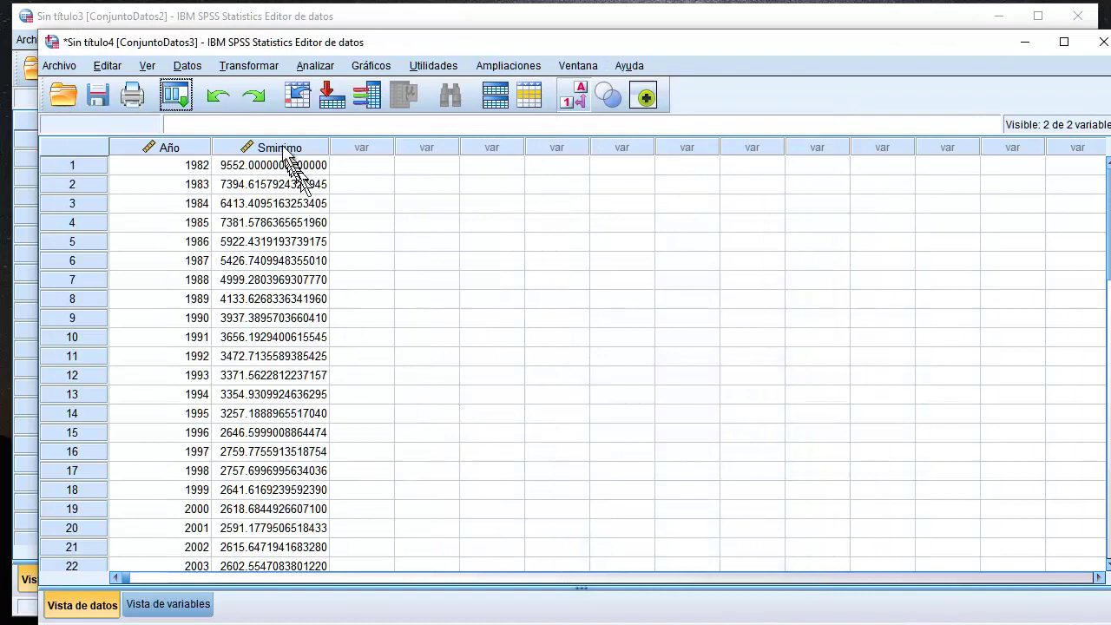
Set the decimals of the Sminimo variable to 0 and return to the data view
{"action": "left_click", "coordinate": [281, 146]}
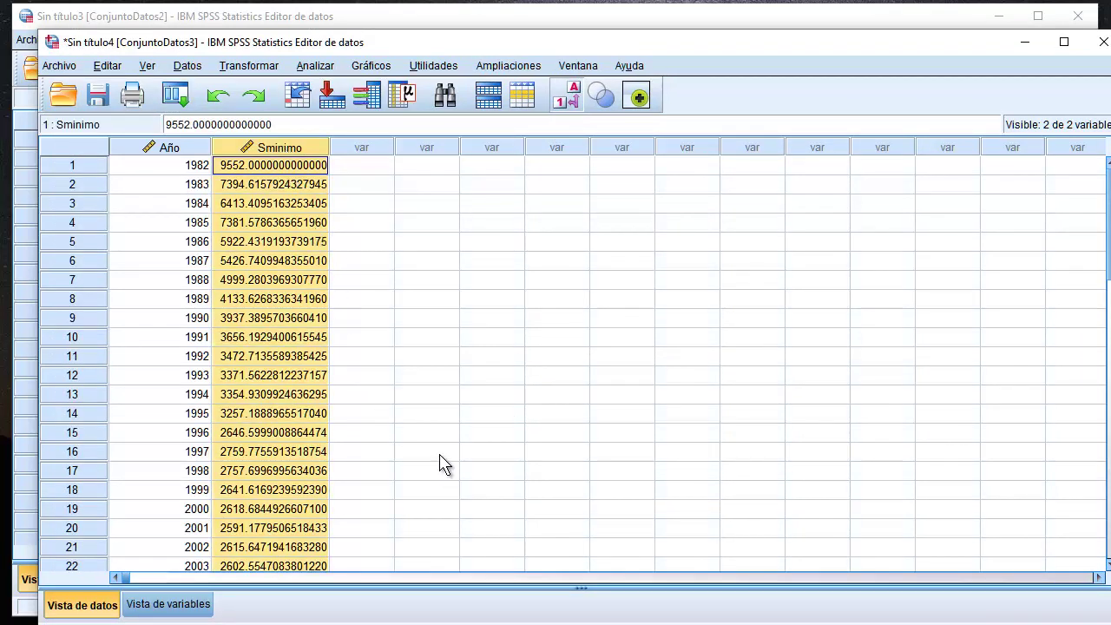
{"action": "left_click", "coordinate": [195, 171]}
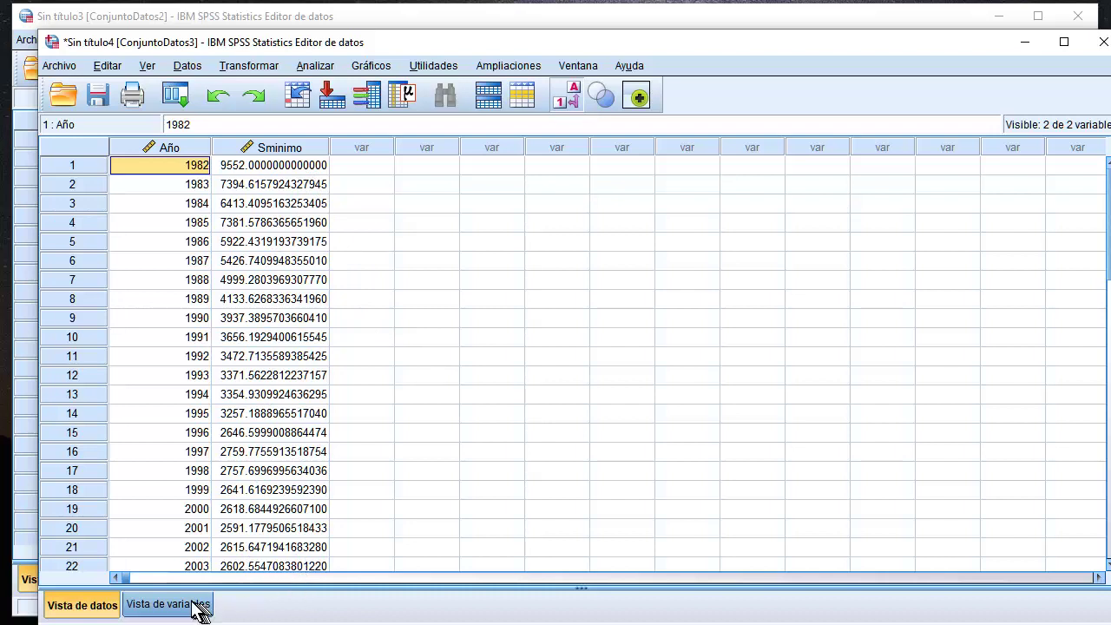
{"action": "left_click", "coordinate": [198, 607]}
{"action": "left_click", "coordinate": [291, 165]}
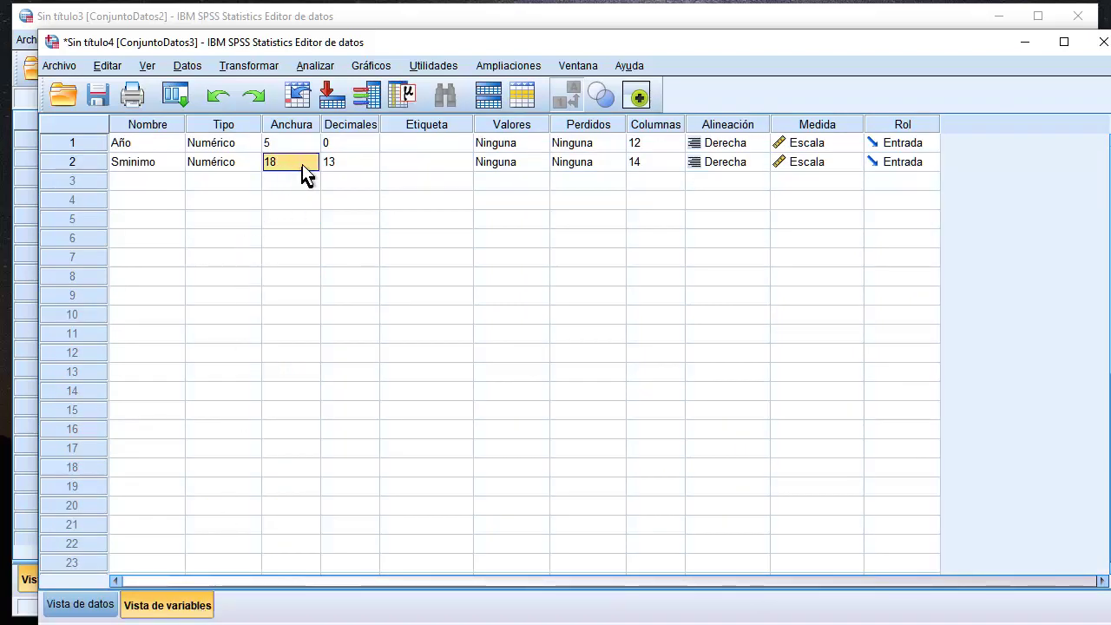
{"action": "left_click", "coordinate": [343, 162]}
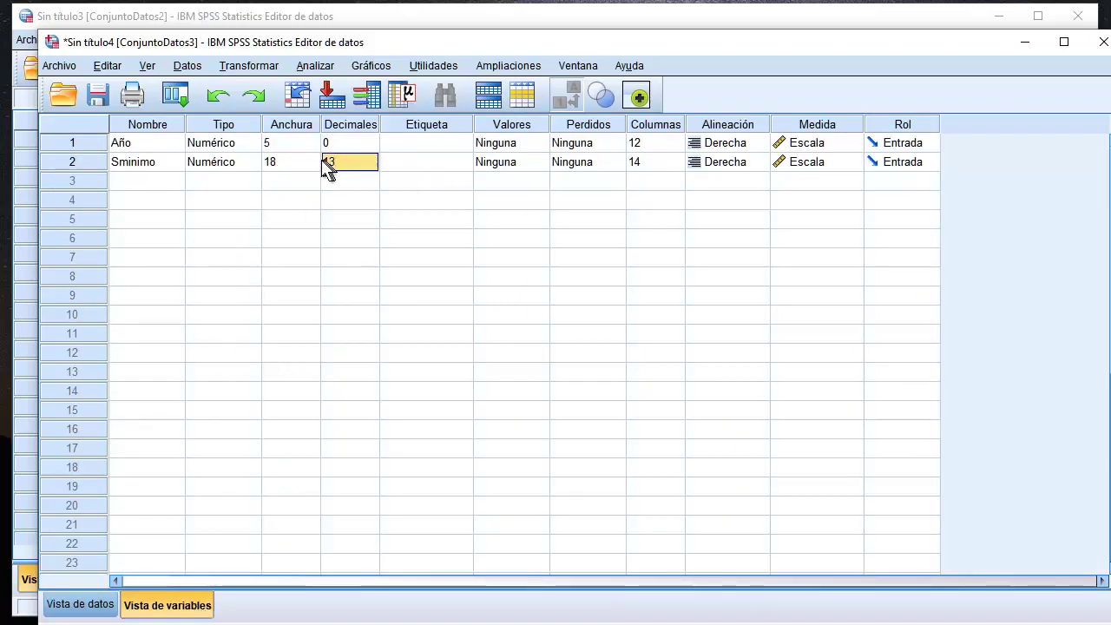
{"action": "left_click", "coordinate": [347, 165]}
{"action": "left_click", "coordinate": [372, 165]}
{"action": "left_click", "coordinate": [371, 165]}
{"action": "left_click", "coordinate": [372, 166]}
{"action": "left_click", "coordinate": [372, 165]}
{"action": "left_click", "coordinate": [372, 166]}
{"action": "double_click", "coordinate": [348, 162]}
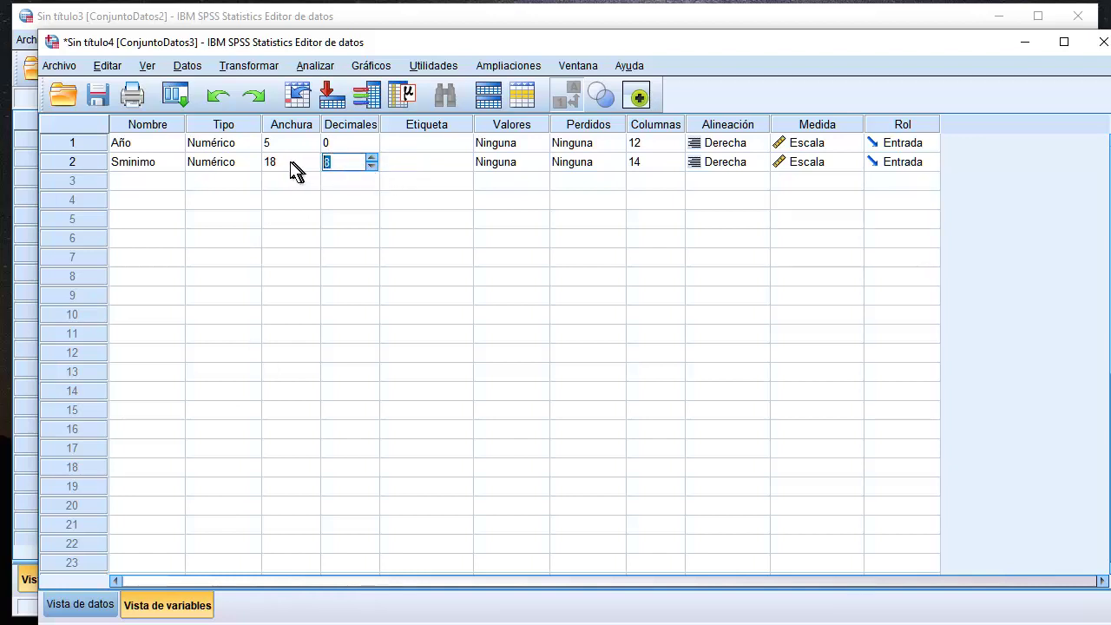
{"action": "type", "text": "0"}
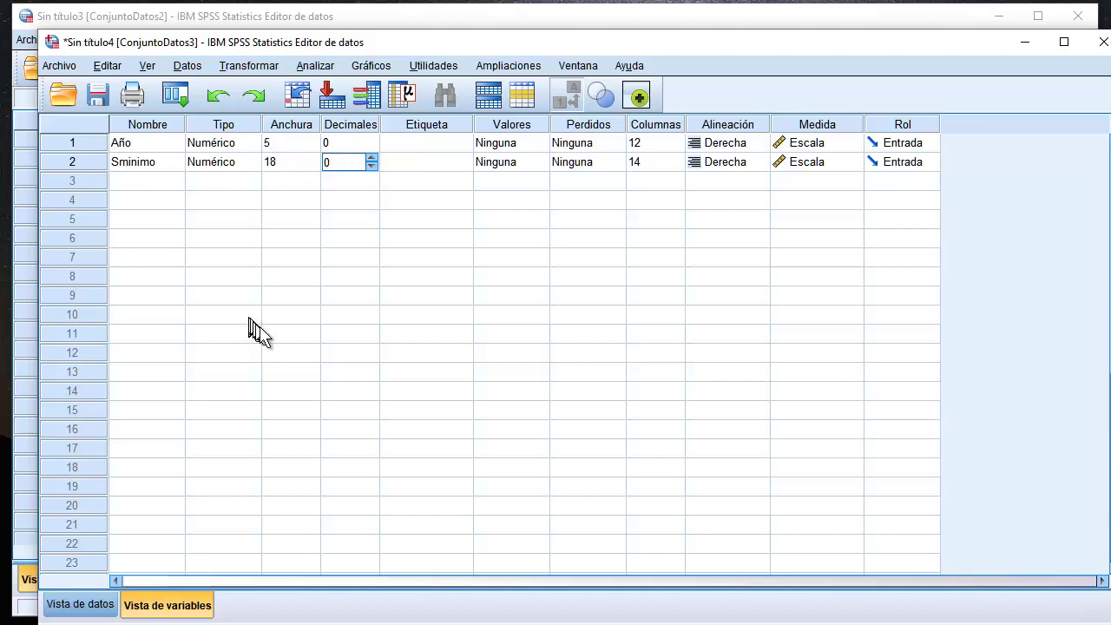
{"action": "left_click", "coordinate": [311, 335]}
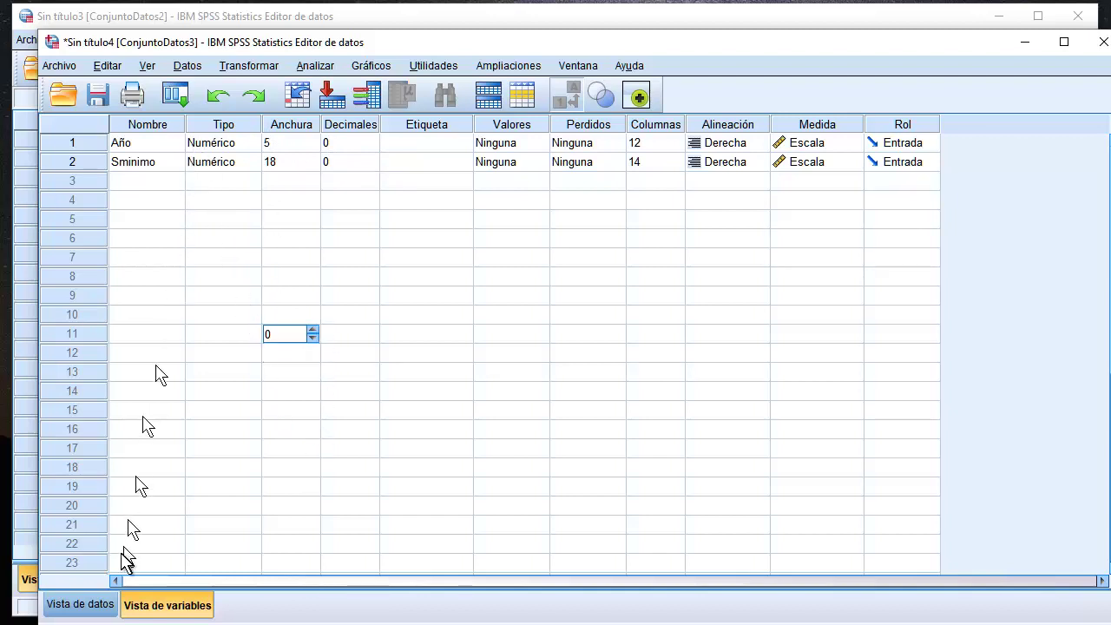
{"action": "left_click", "coordinate": [75, 602]}
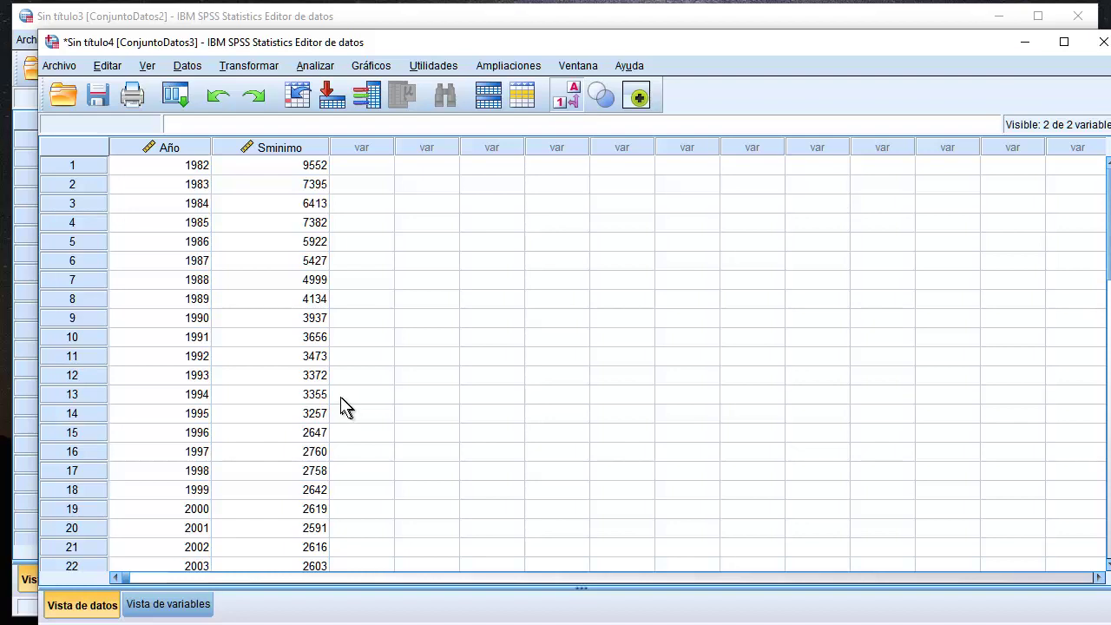
Delete the Año variable from the dataset and return to the data view
{"action": "double_click", "coordinate": [176, 147]}
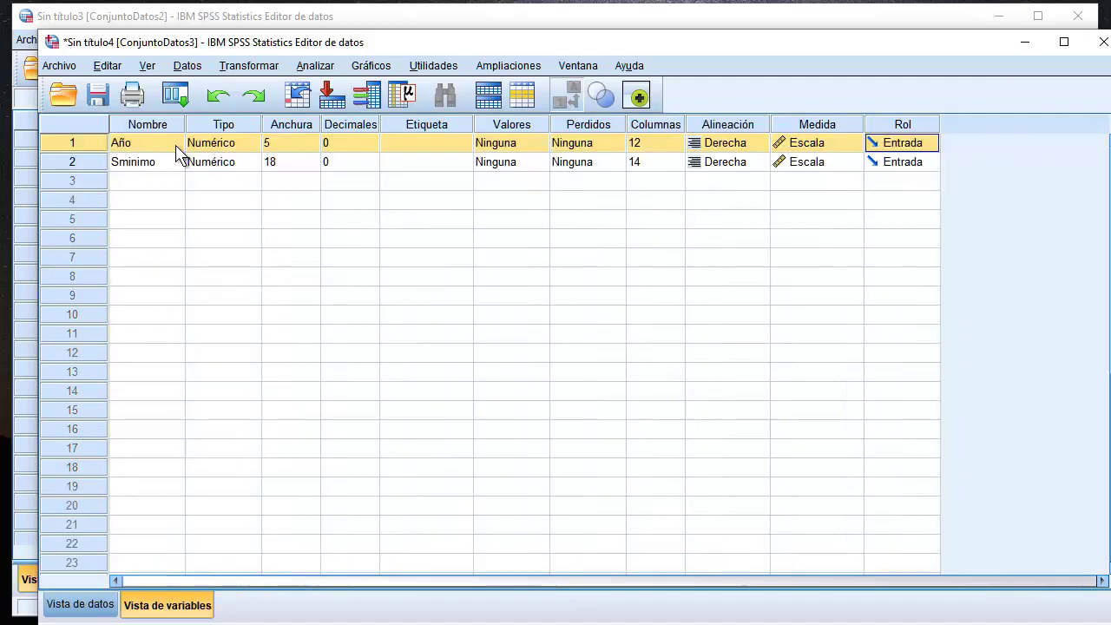
{"action": "right_click", "coordinate": [67, 140]}
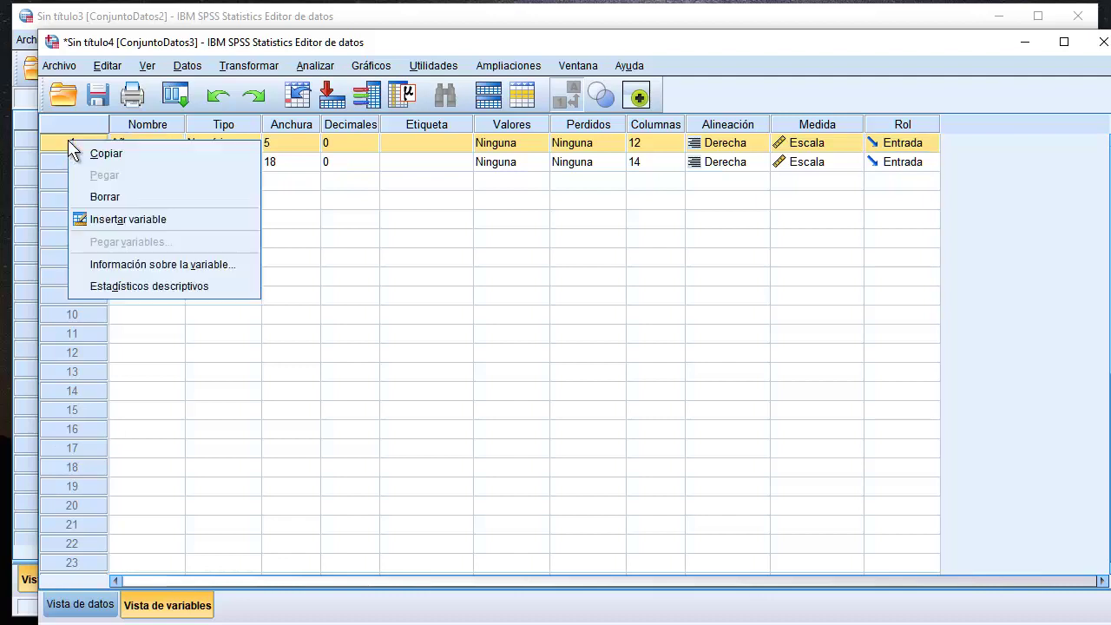
{"action": "left_click", "coordinate": [104, 197]}
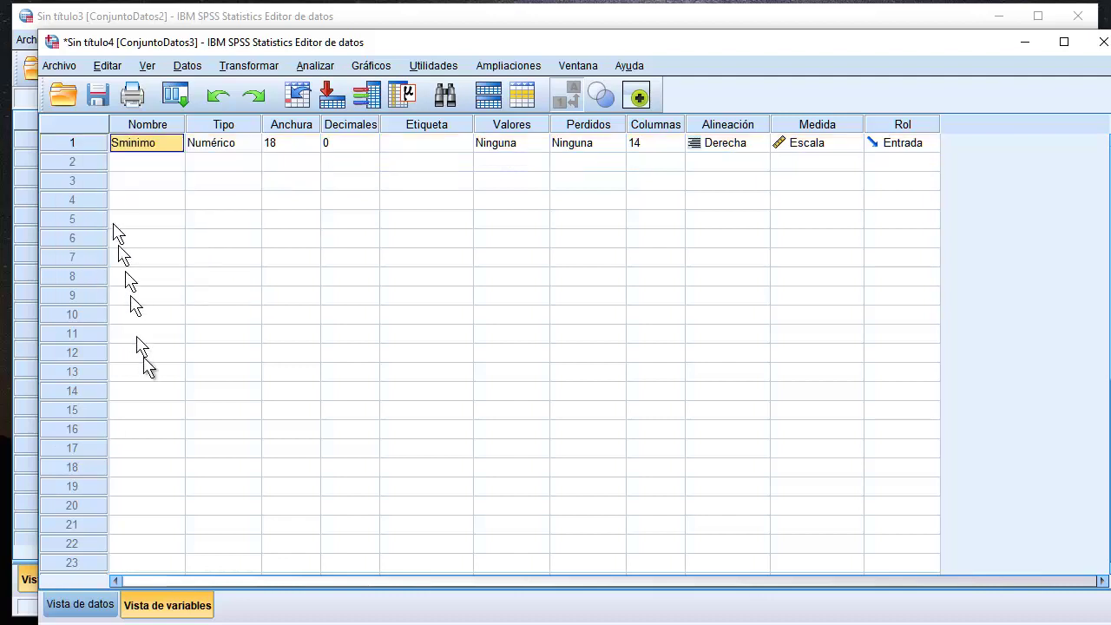
{"action": "left_click", "coordinate": [80, 605]}
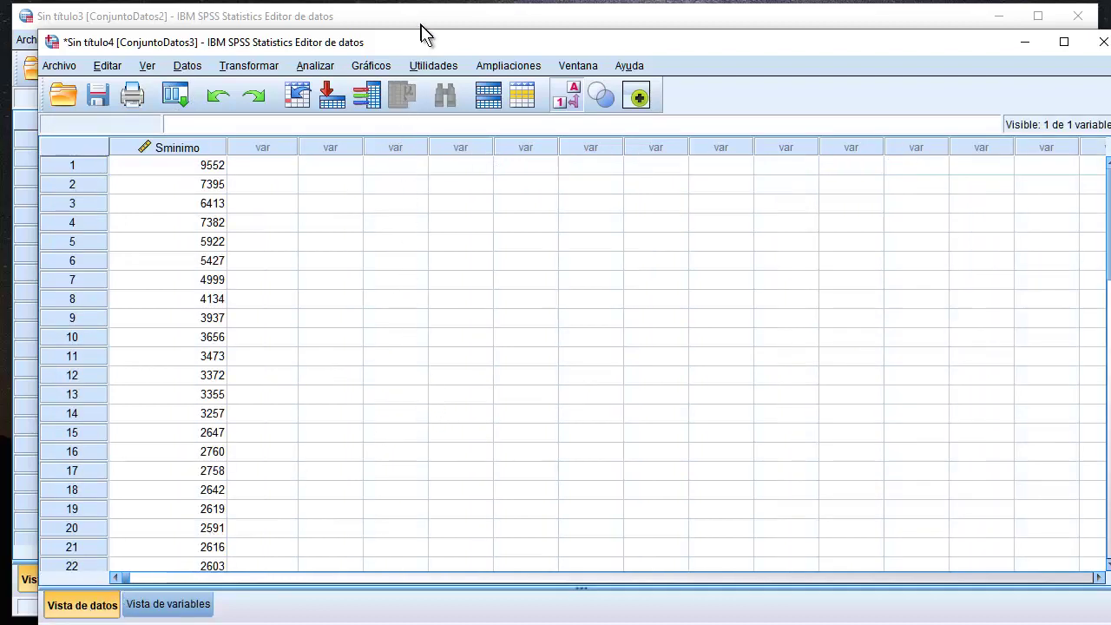
{"action": "left_click_drag", "start_coordinate": [422, 33], "coordinate": [401, 19]}
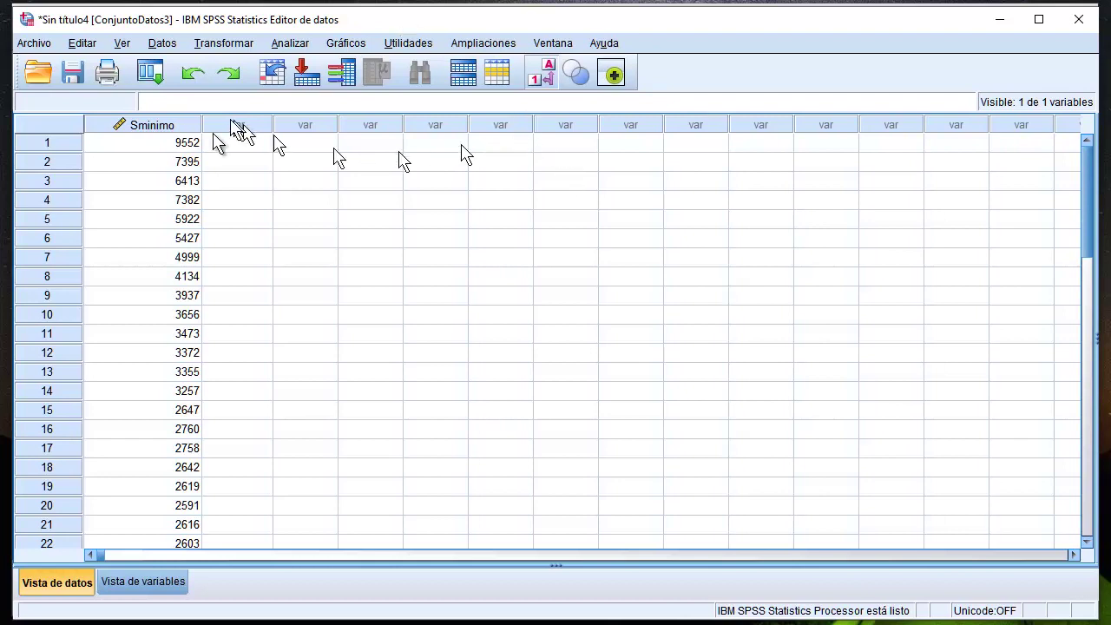
Define the cases' dates as years (Años) with 1982 as the first case, and minimize the output viewer
{"action": "left_click", "coordinate": [162, 44]}
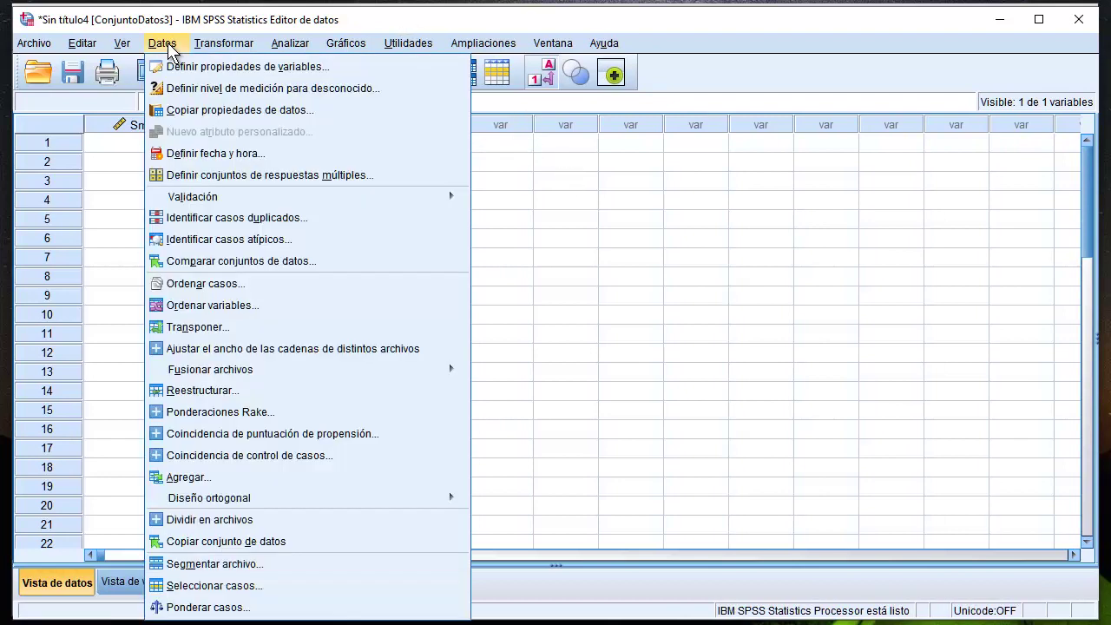
{"action": "left_click", "coordinate": [186, 163]}
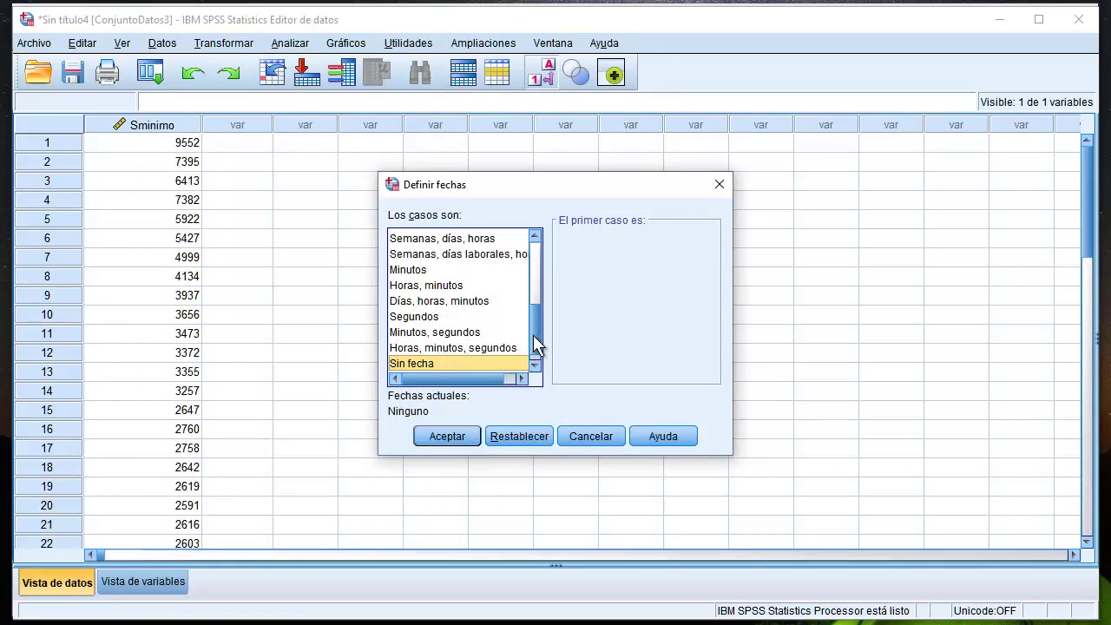
{"action": "left_click_drag", "start_coordinate": [537, 346], "coordinate": [538, 271]}
{"action": "left_click", "coordinate": [402, 238]}
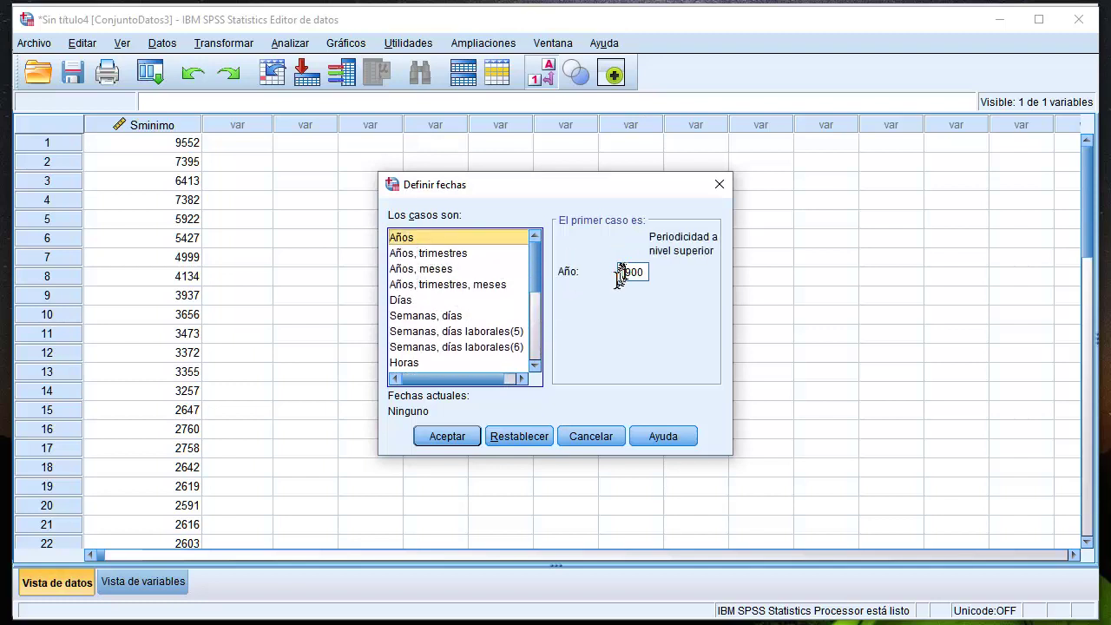
{"action": "left_click", "coordinate": [647, 273]}
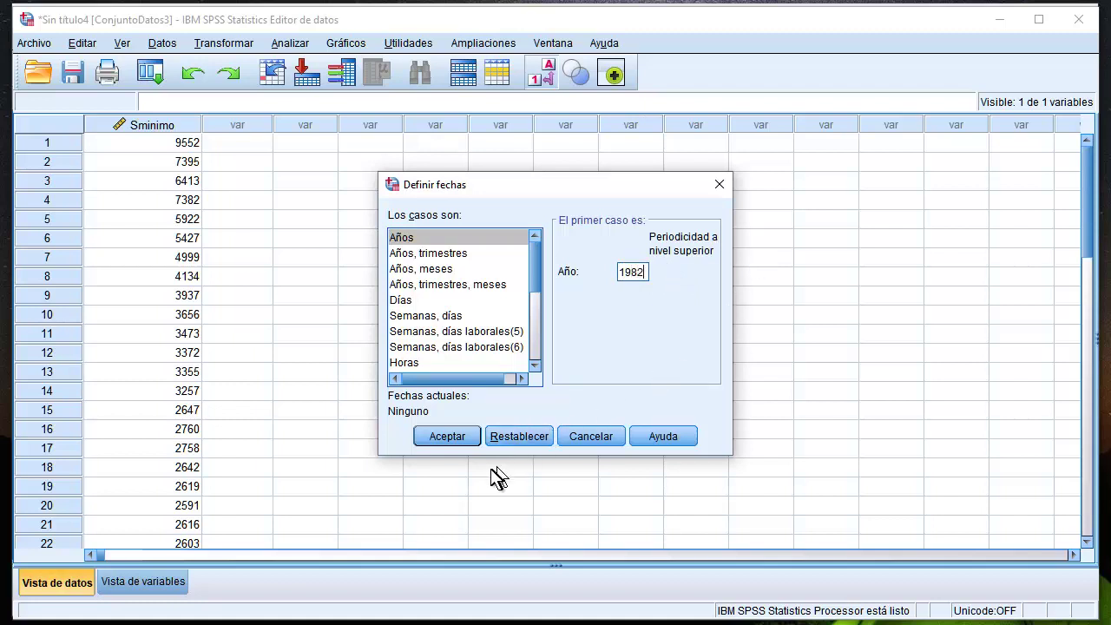
{"action": "left_click", "coordinate": [447, 436]}
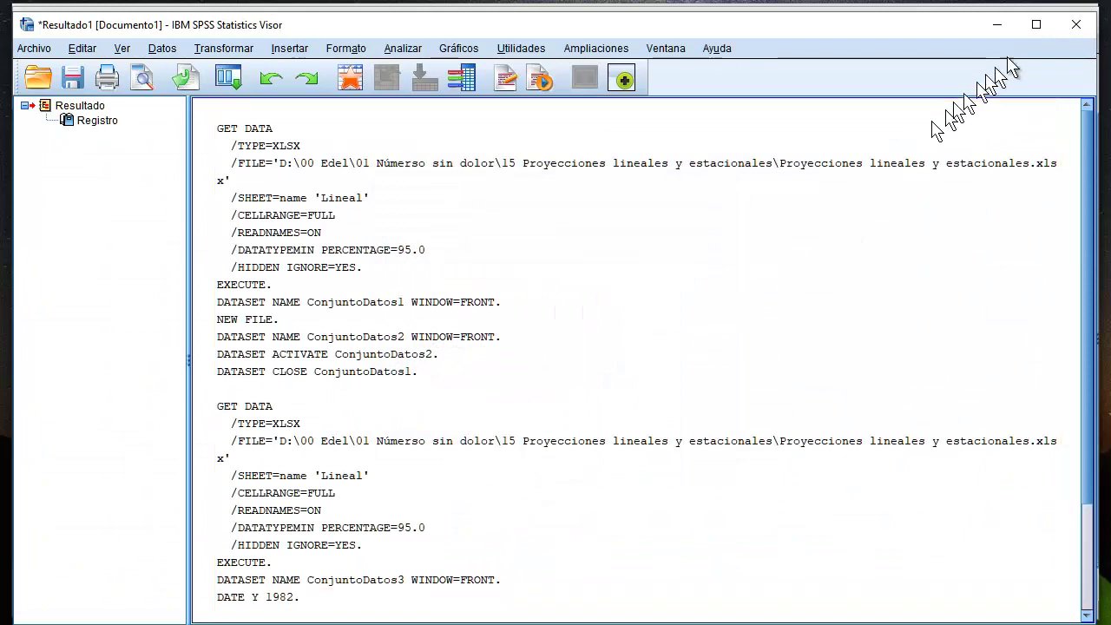
{"action": "left_click", "coordinate": [1000, 25]}
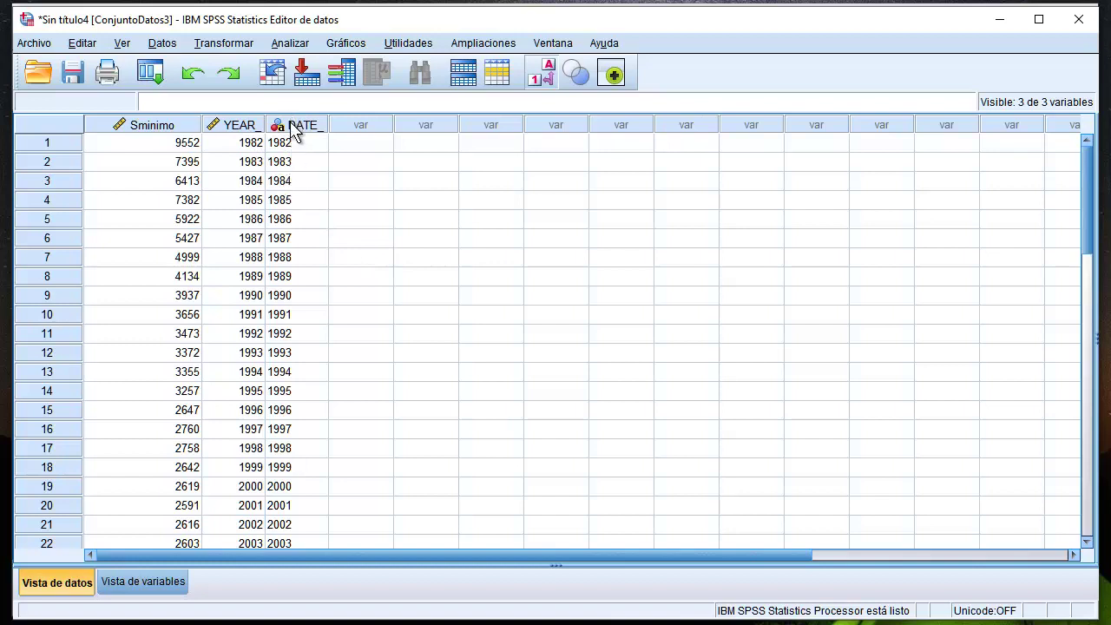
Move the Sminimo column after DATE_ and narrow it to about the width of the date columns
{"action": "mouse_move", "coordinate": [294, 128]}
{"action": "mouse_move", "coordinate": [253, 130]}
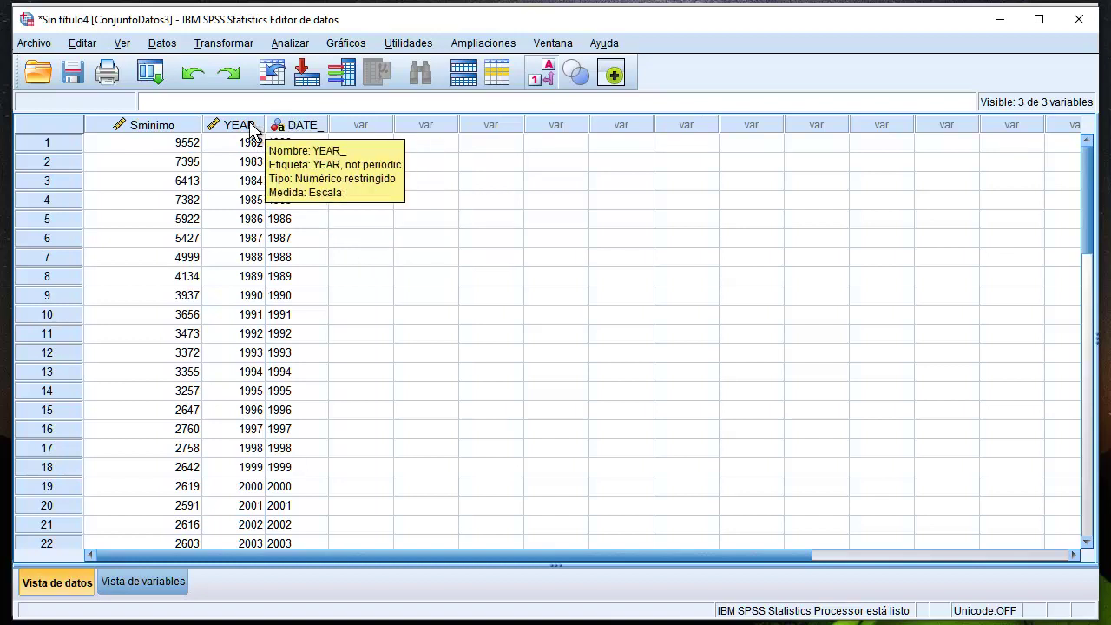
{"action": "left_click", "coordinate": [160, 124]}
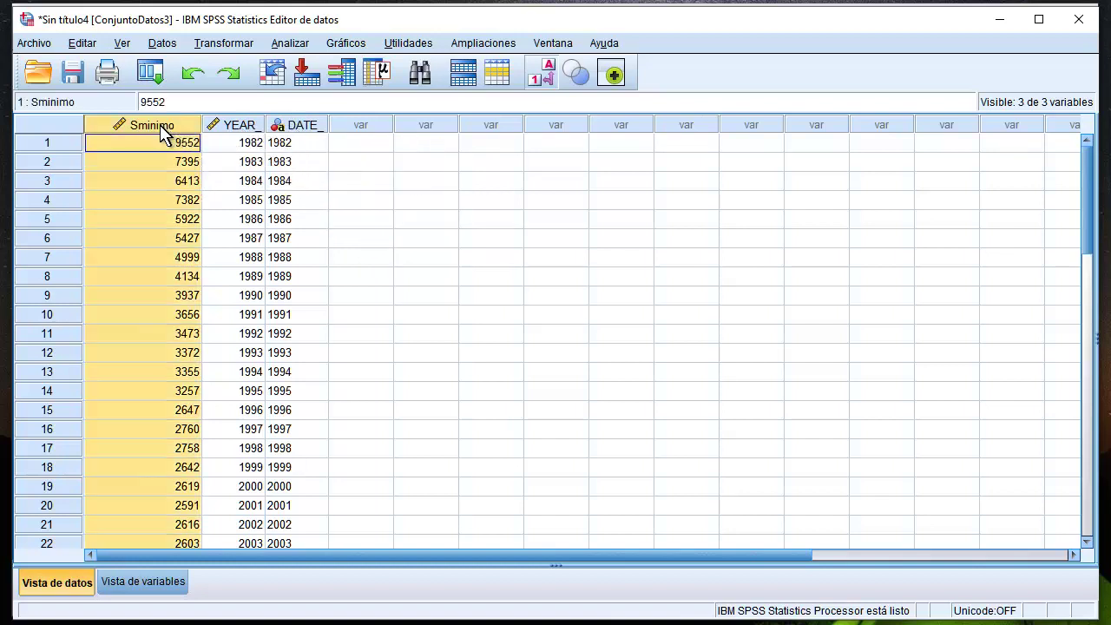
{"action": "left_click_drag", "start_coordinate": [153, 130], "coordinate": [344, 130]}
{"action": "left_click", "coordinate": [401, 183]}
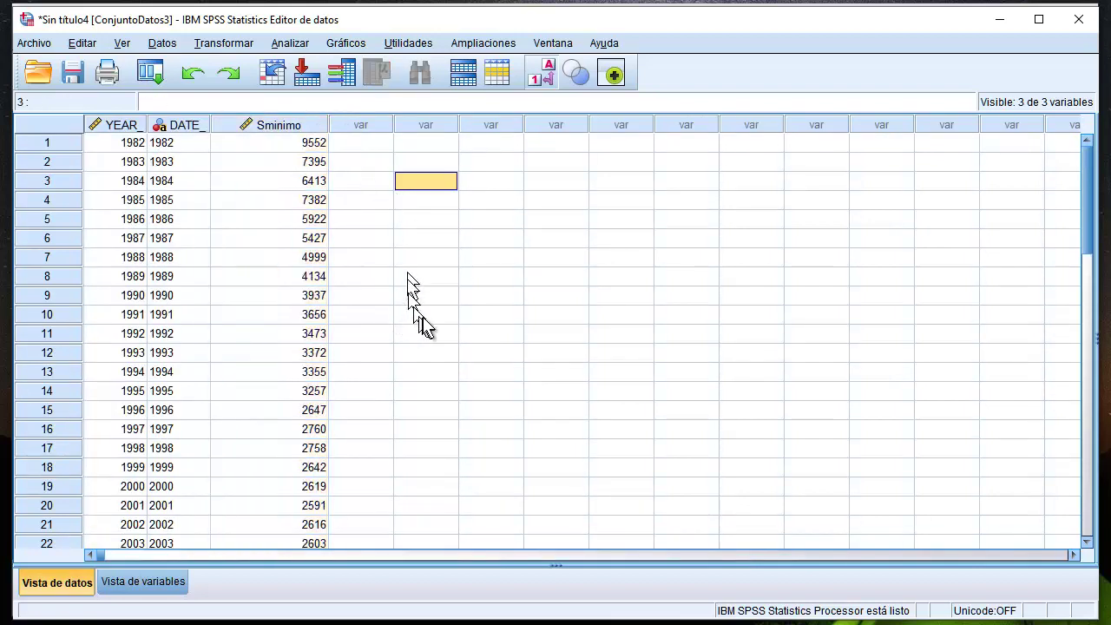
{"action": "left_click_drag", "start_coordinate": [328, 124], "coordinate": [272, 131]}
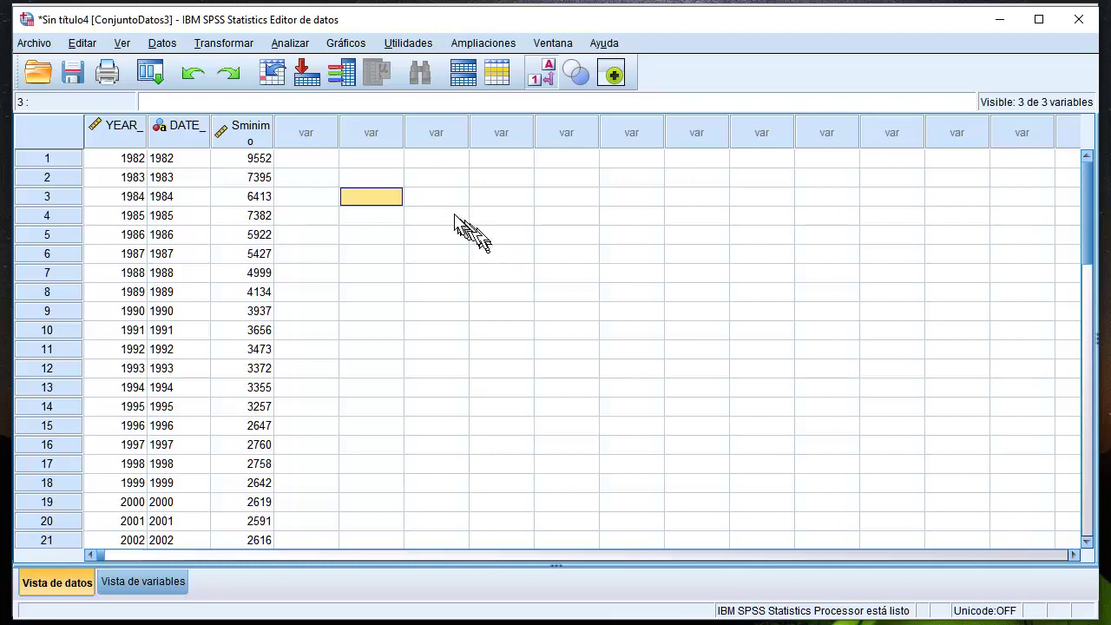
Start a sequence chart (Gráficos de secuencia) and add Sminimo to its variables
{"action": "left_click", "coordinate": [290, 42]}
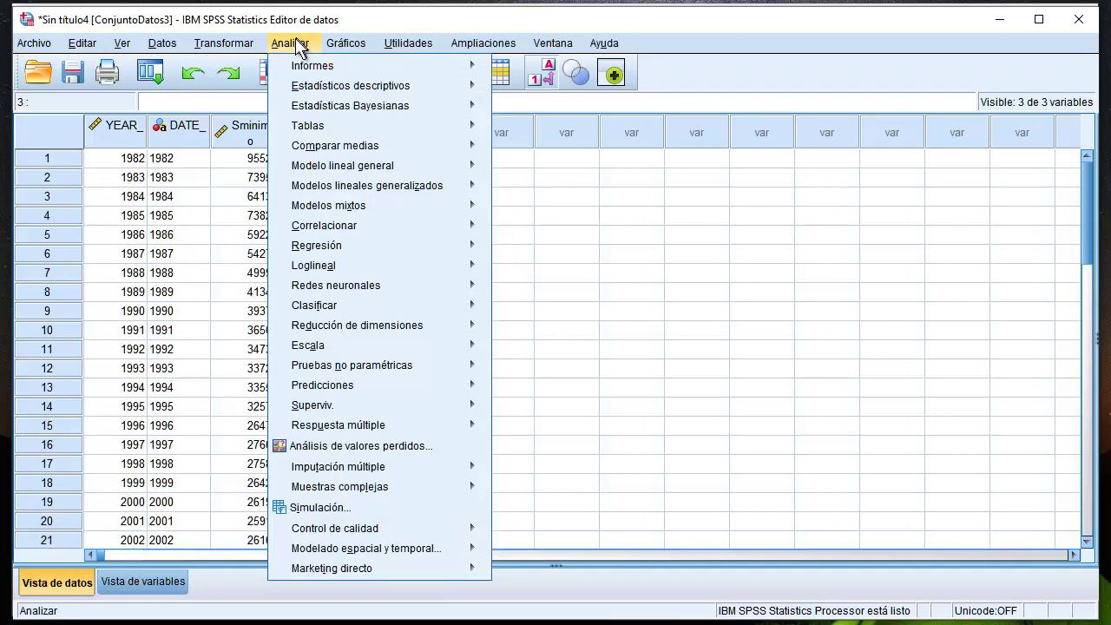
{"action": "mouse_move", "coordinate": [294, 67]}
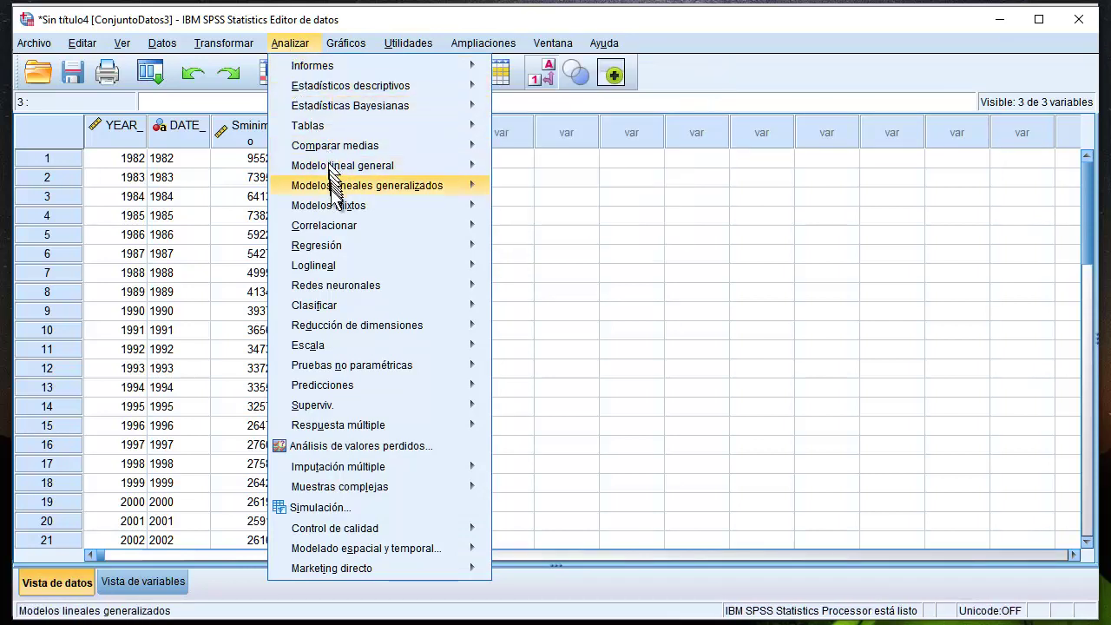
{"action": "mouse_move", "coordinate": [385, 387]}
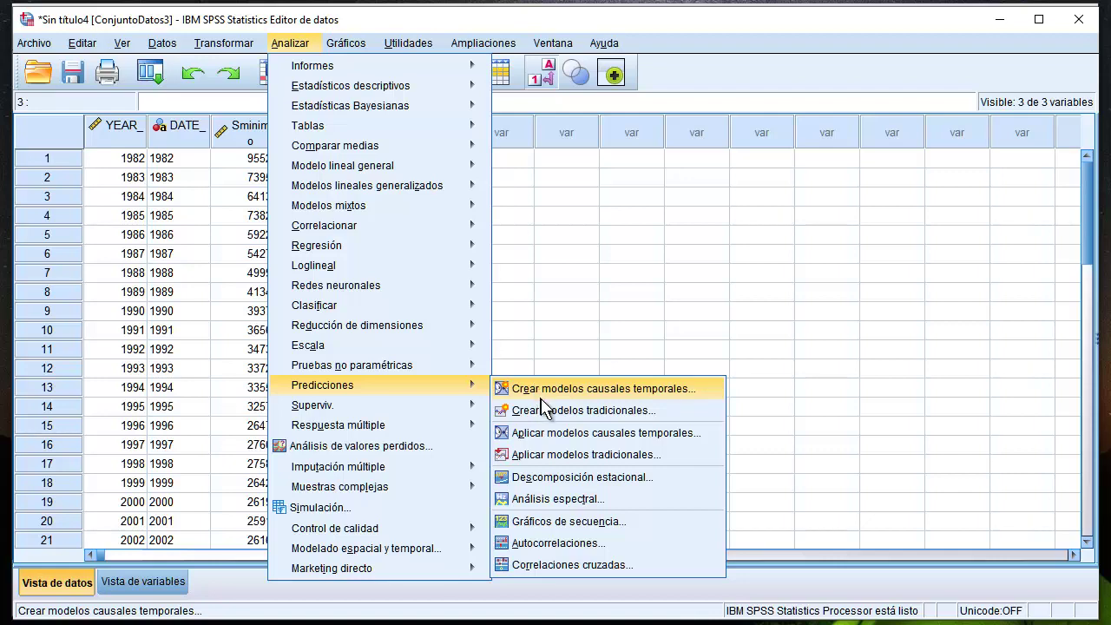
{"action": "left_click", "coordinate": [565, 512]}
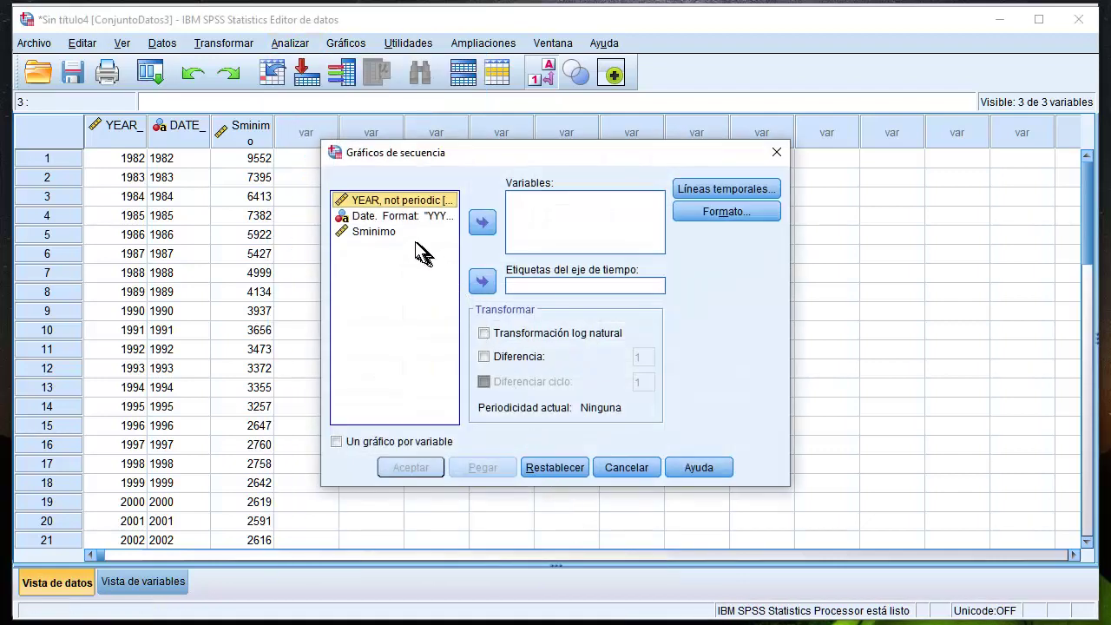
{"action": "left_click", "coordinate": [391, 233]}
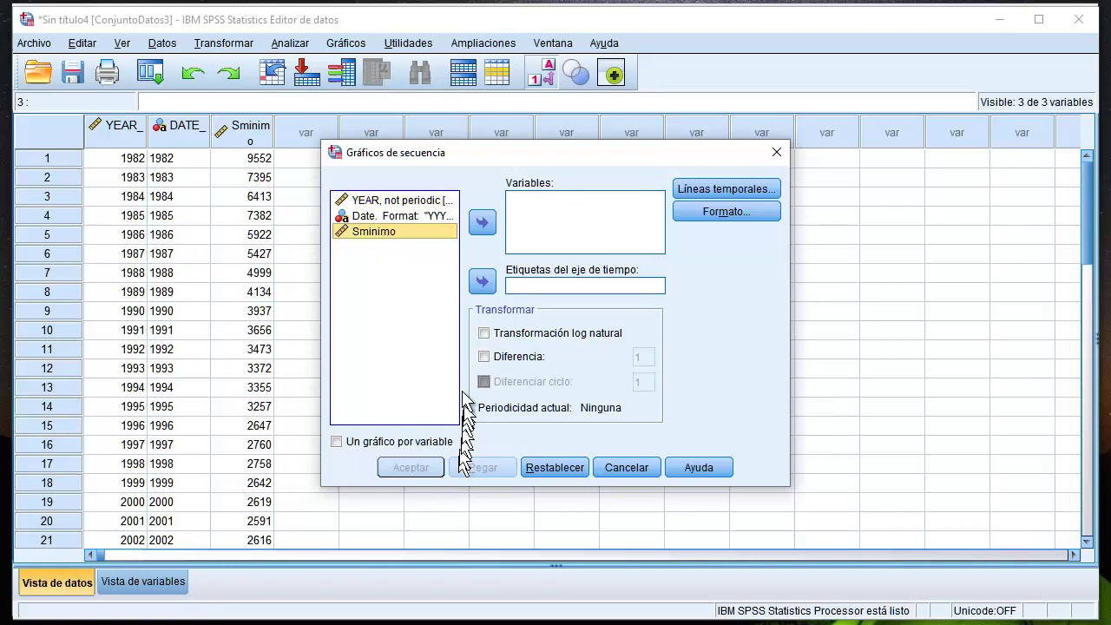
{"action": "left_click", "coordinate": [483, 223]}
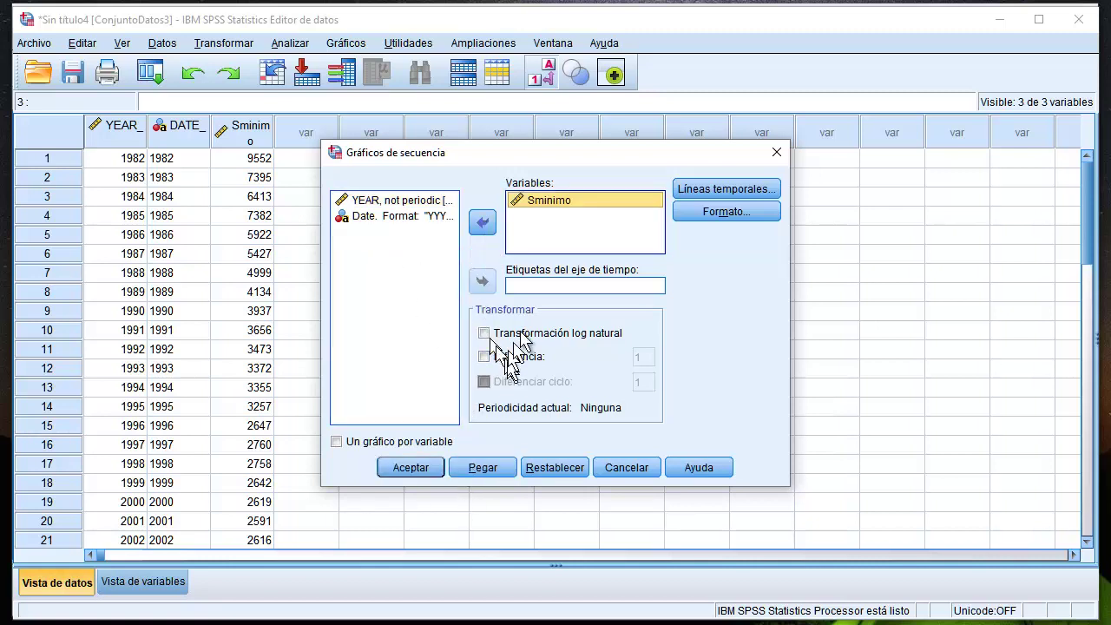
Label the sequence chart's time axis with the Date variable, generate the chart, examine it, and minimize the output viewer
{"action": "left_click", "coordinate": [530, 287]}
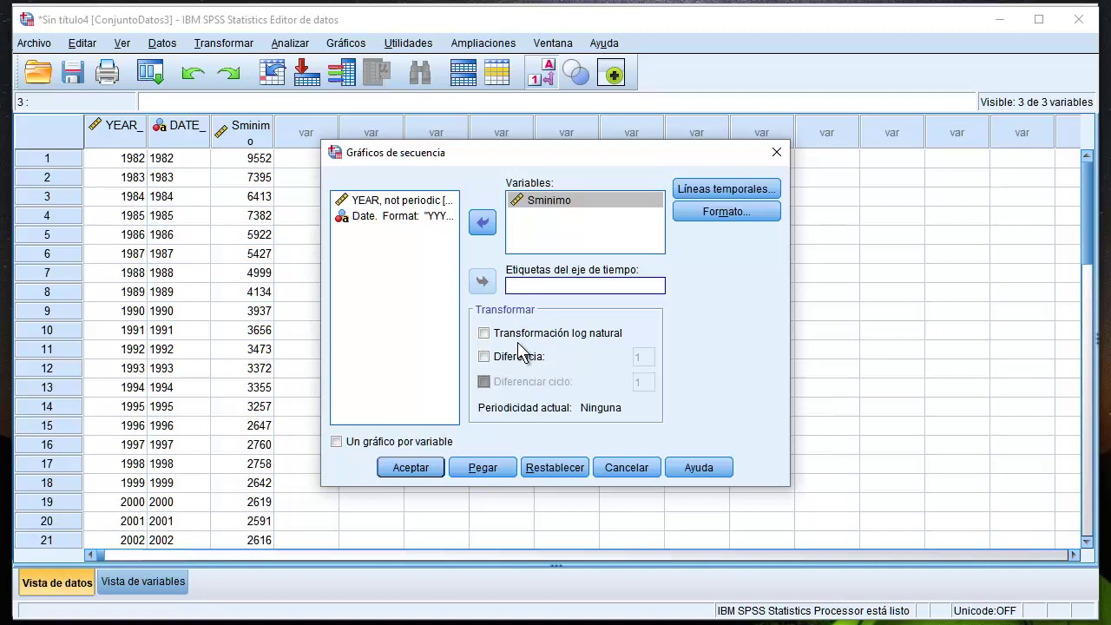
{"action": "left_click", "coordinate": [397, 217]}
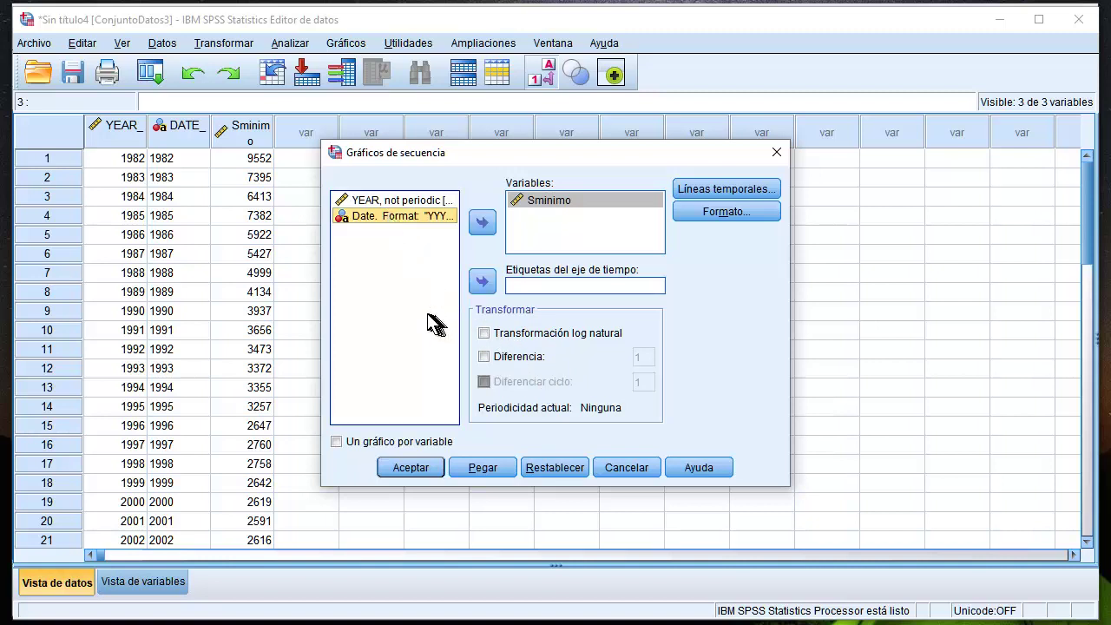
{"action": "left_click", "coordinate": [482, 282]}
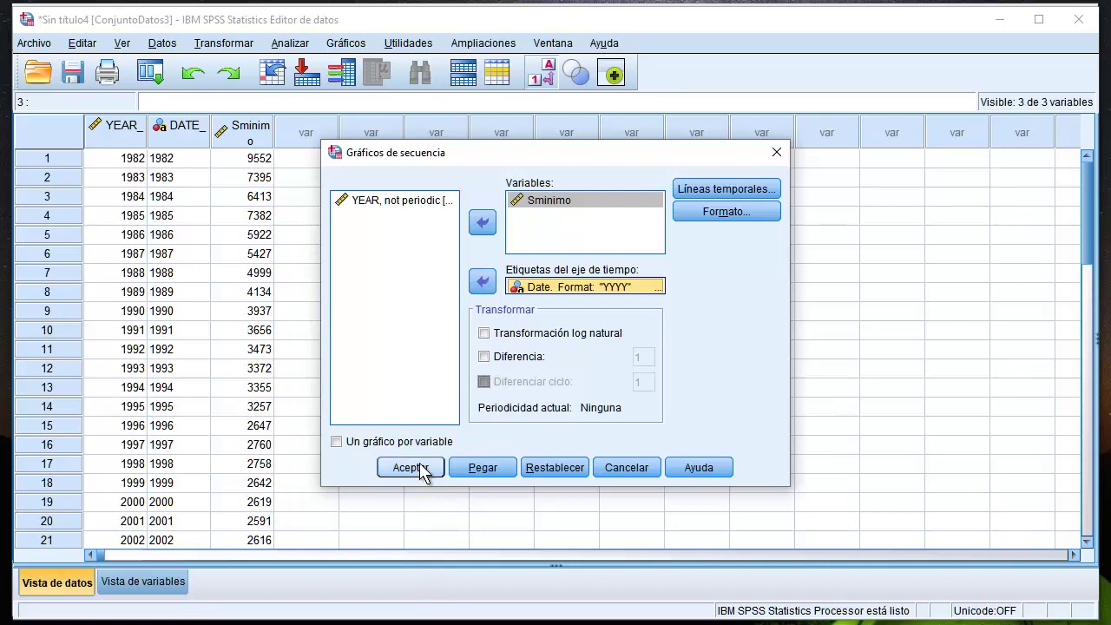
{"action": "left_click", "coordinate": [421, 467]}
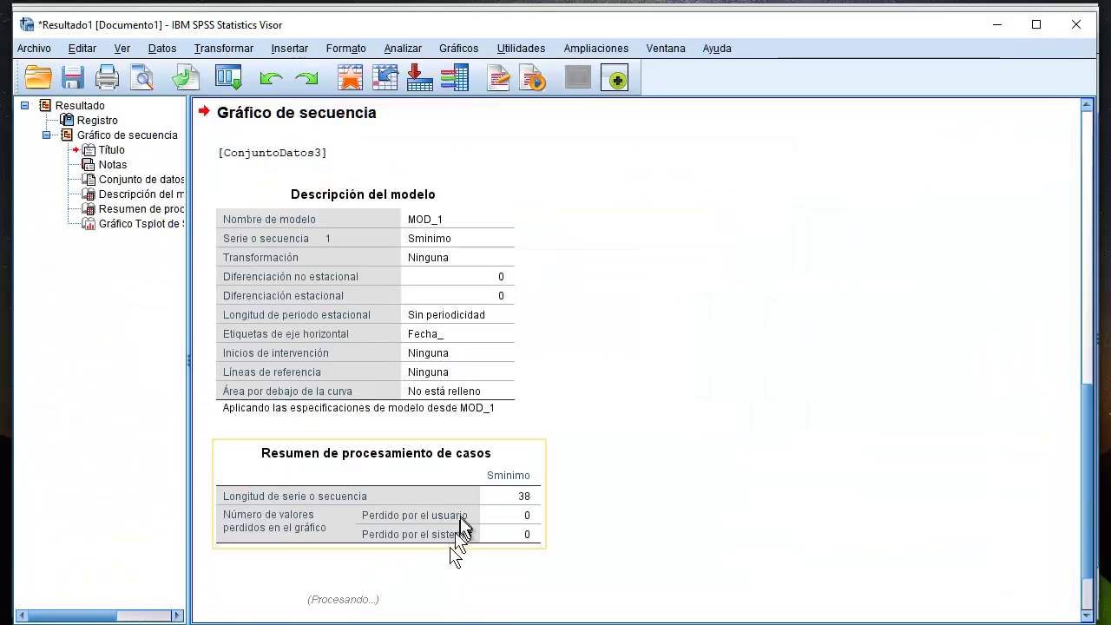
{"action": "scroll", "coordinate": [573, 309], "scroll_direction": "down", "scroll_amount": 5}
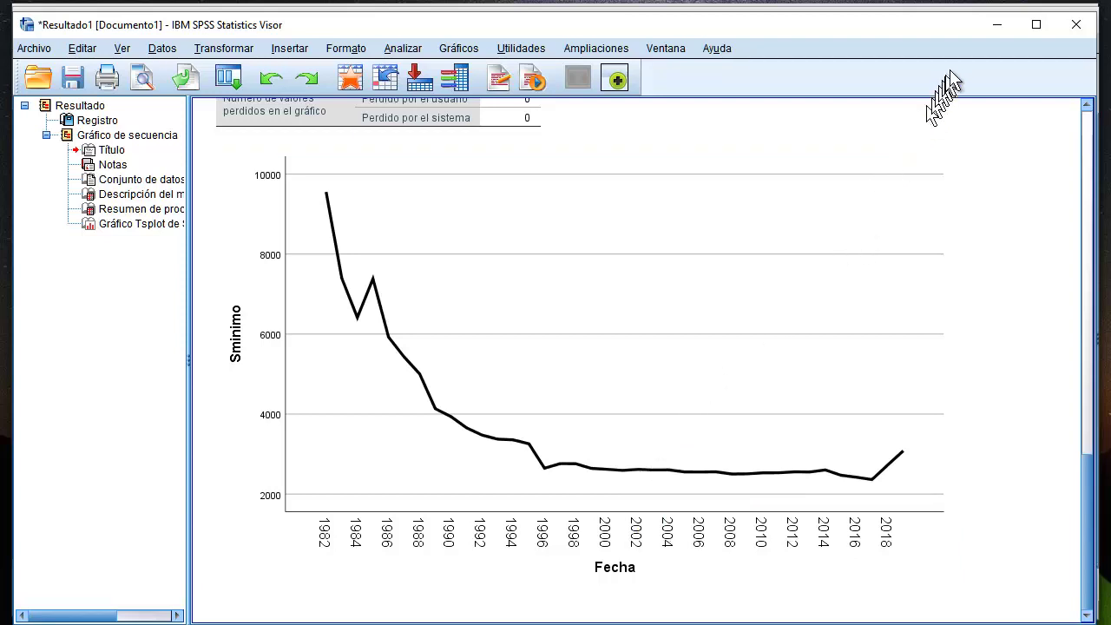
{"action": "left_click", "coordinate": [998, 26]}
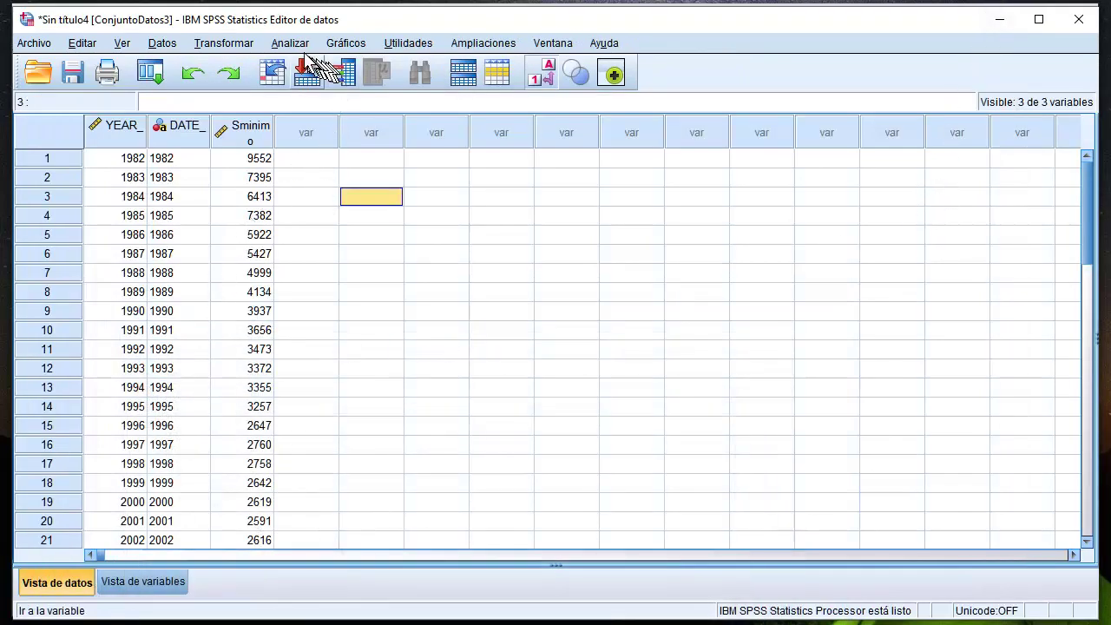
Run a Lineal curve estimation (Estimación curvilínea) with Sminimo as dependent and Hora as independent, and review the fit table and plot
{"action": "left_click", "coordinate": [295, 45]}
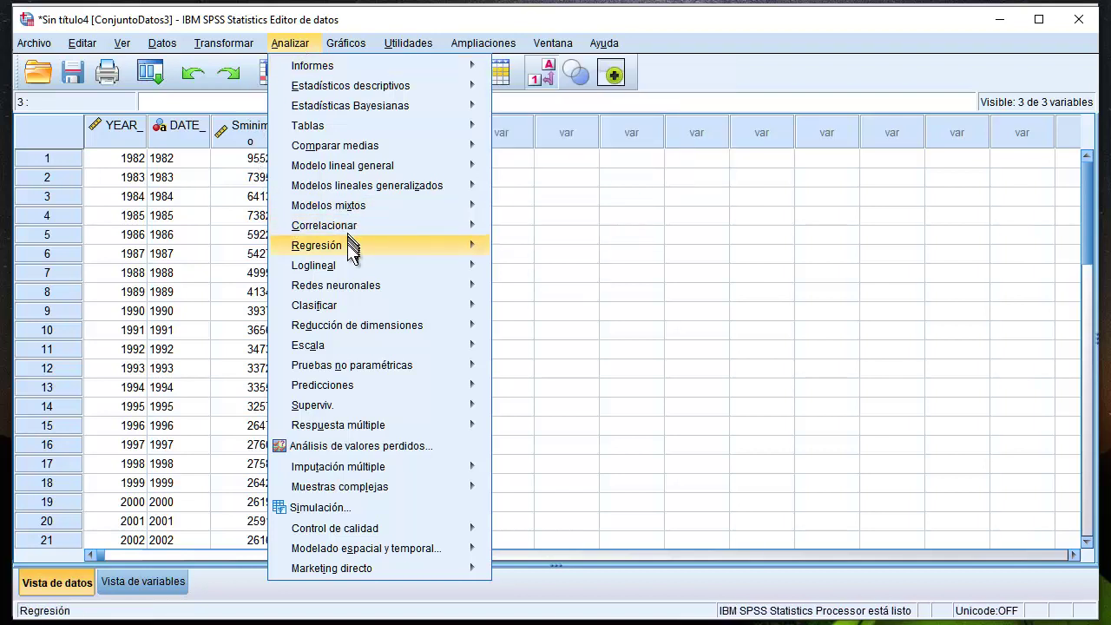
{"action": "mouse_move", "coordinate": [352, 254]}
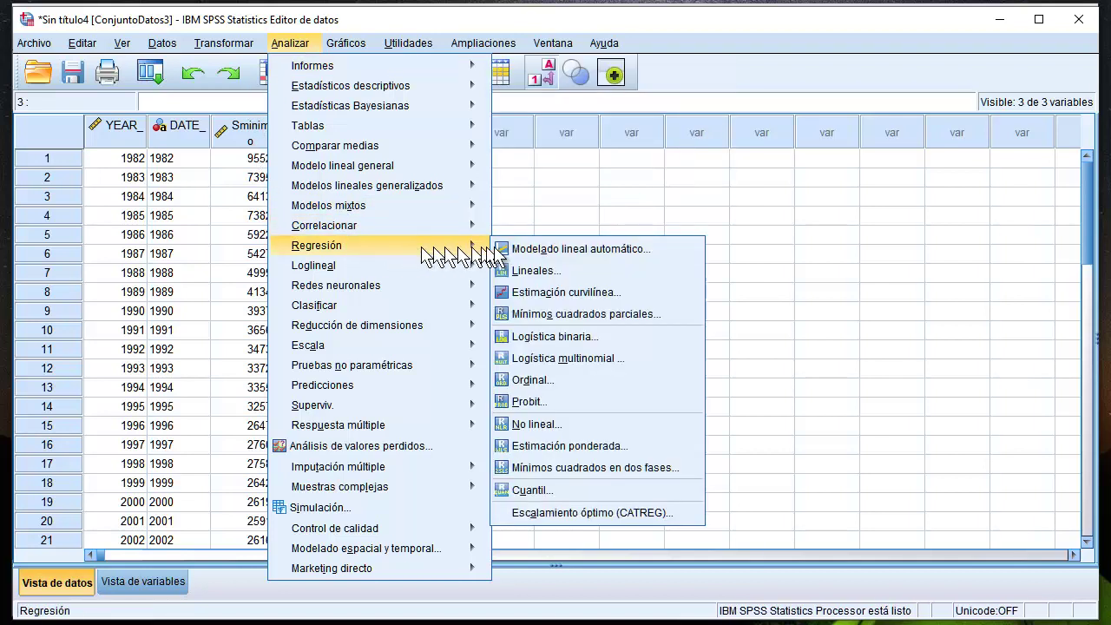
{"action": "left_click", "coordinate": [532, 293]}
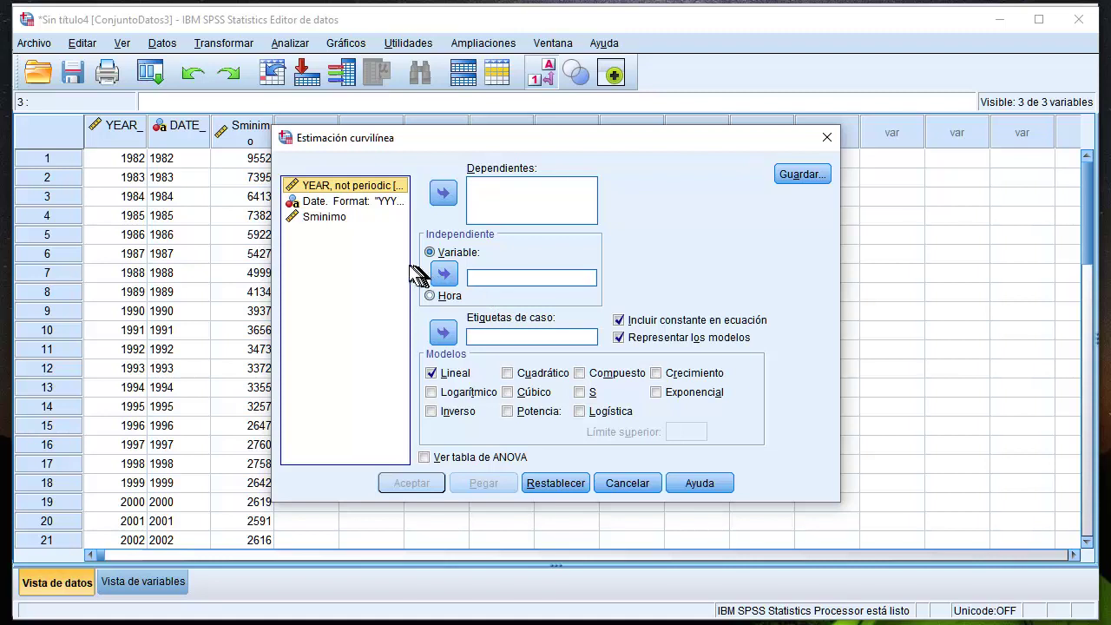
{"action": "left_click", "coordinate": [335, 222]}
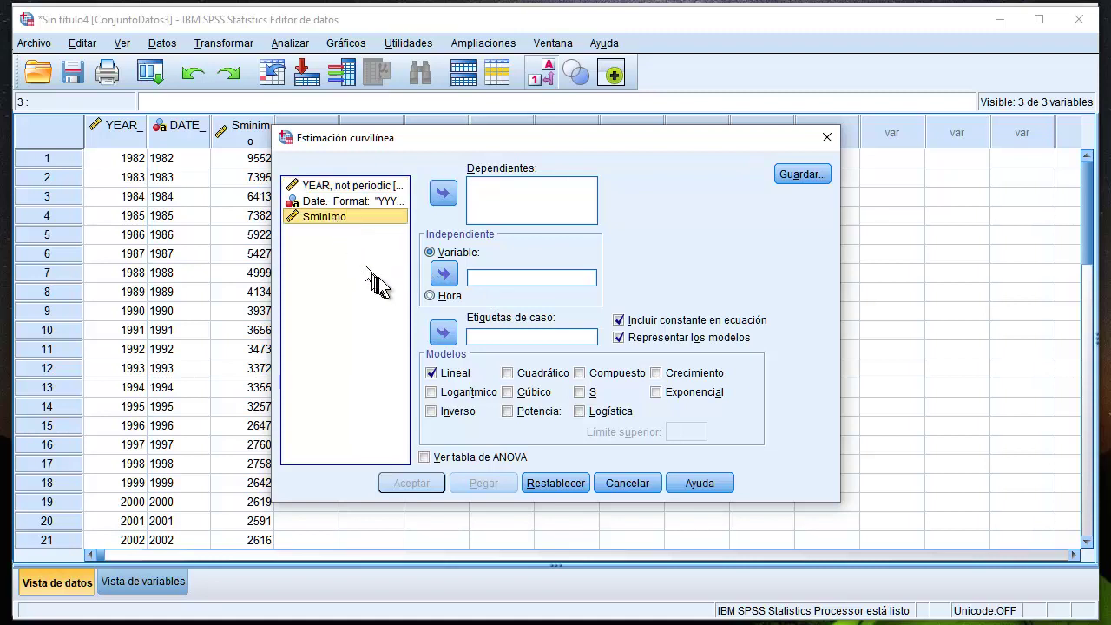
{"action": "left_click", "coordinate": [444, 195]}
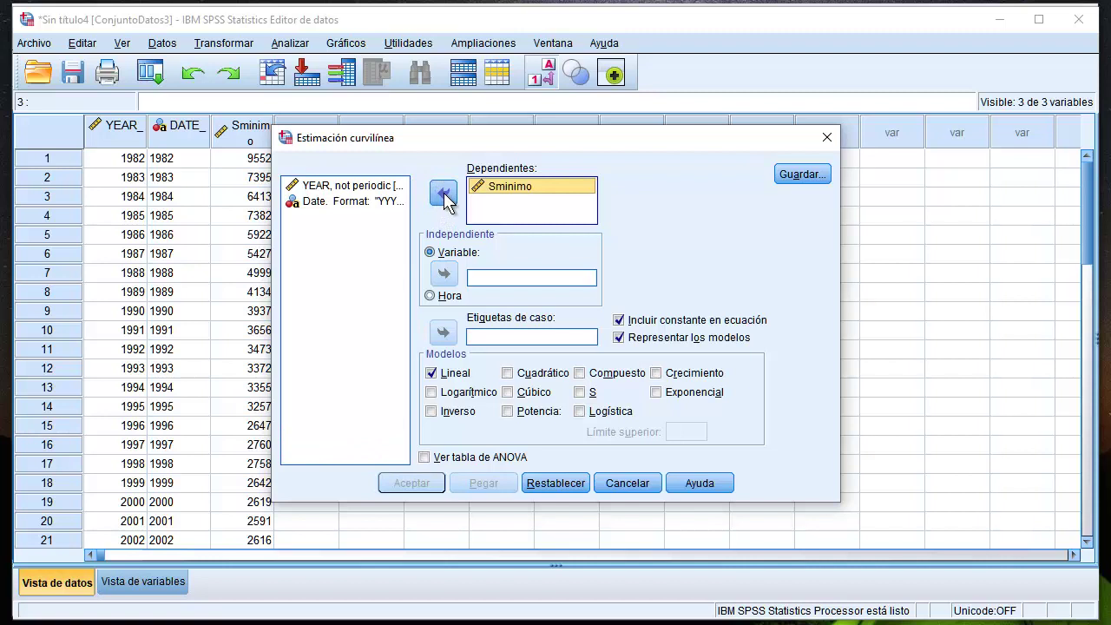
{"action": "left_click", "coordinate": [430, 295]}
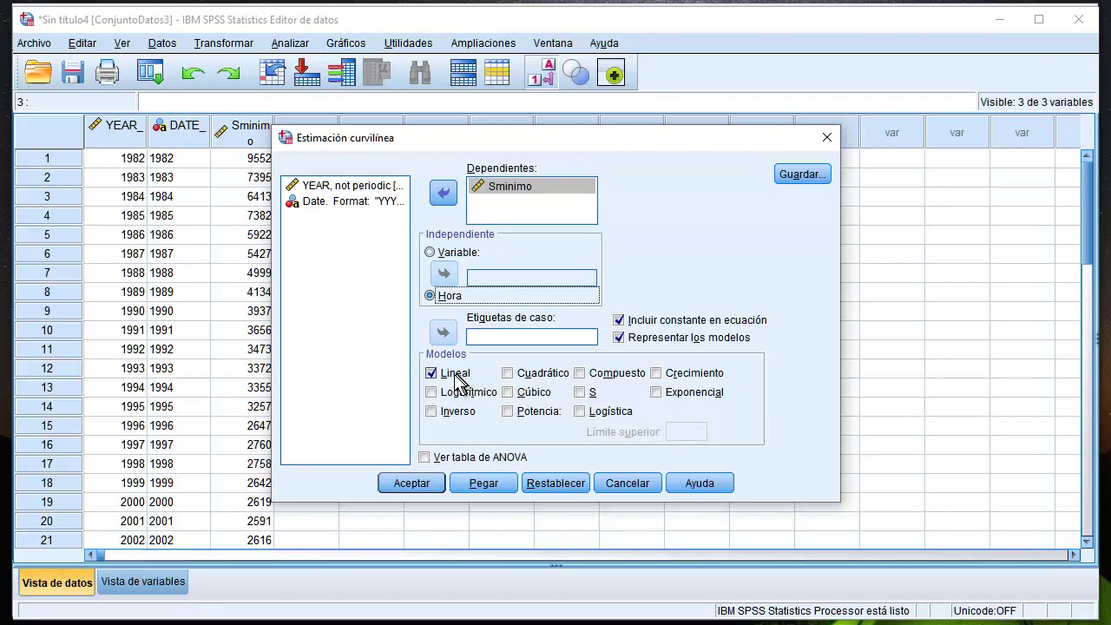
{"action": "left_click", "coordinate": [420, 488]}
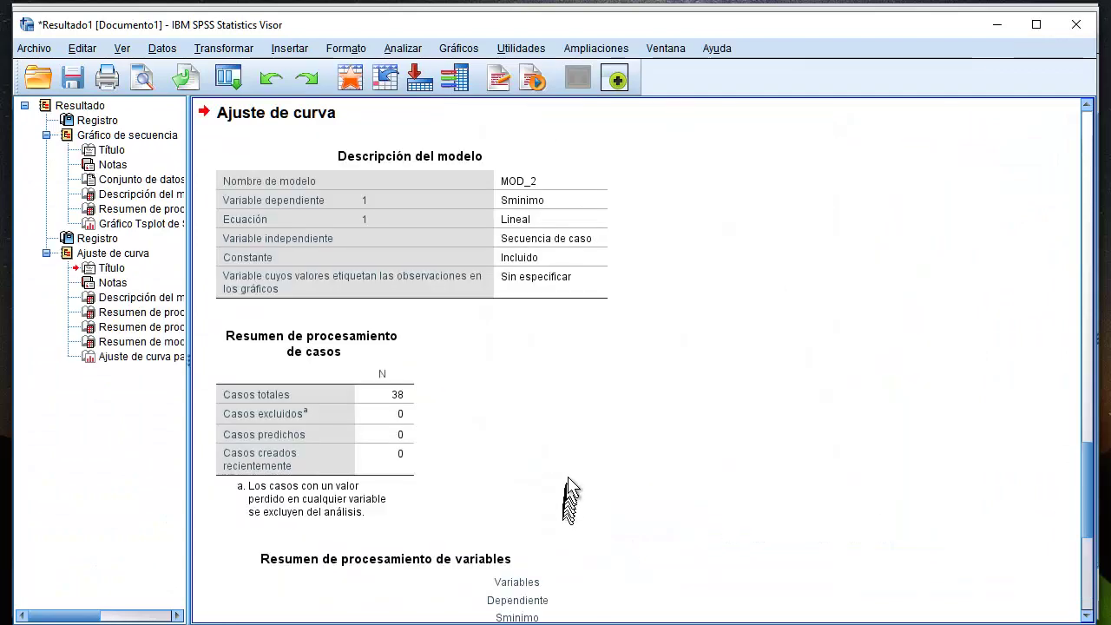
{"action": "scroll", "coordinate": [612, 384], "scroll_direction": "down", "scroll_amount": 5}
{"action": "scroll", "coordinate": [611, 383], "scroll_direction": "down", "scroll_amount": 3}
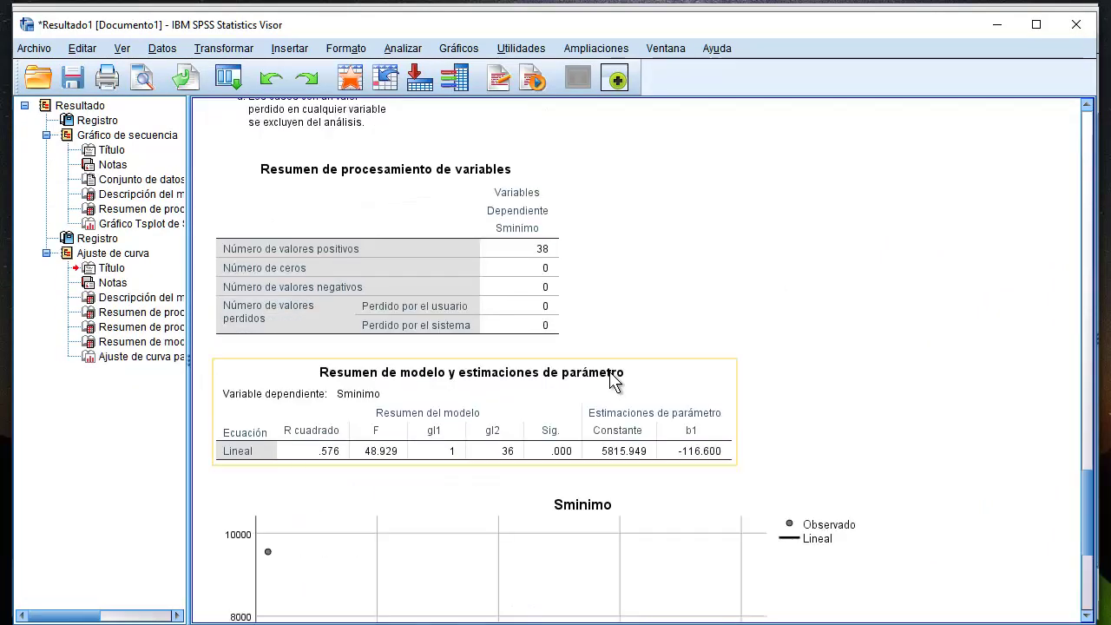
{"action": "scroll", "coordinate": [611, 380], "scroll_direction": "down", "scroll_amount": 7}
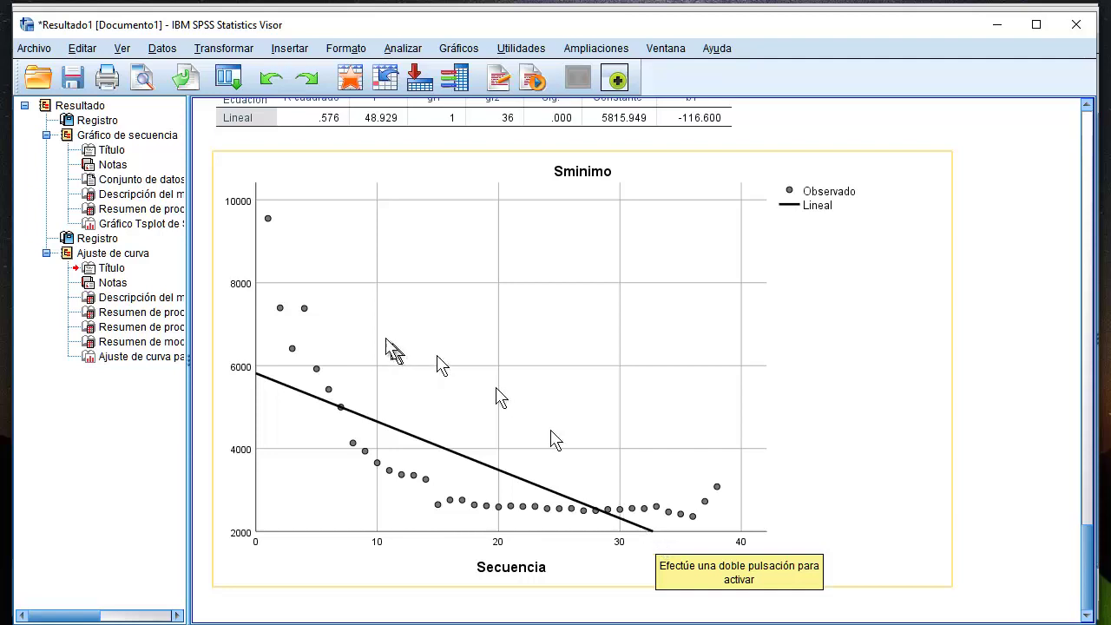
Start another curve estimation for Sminimo with Lineal off and the Logarítmico, Inverso, Cuadrático, Cúbico and Potencia models on
{"action": "left_click", "coordinate": [390, 53]}
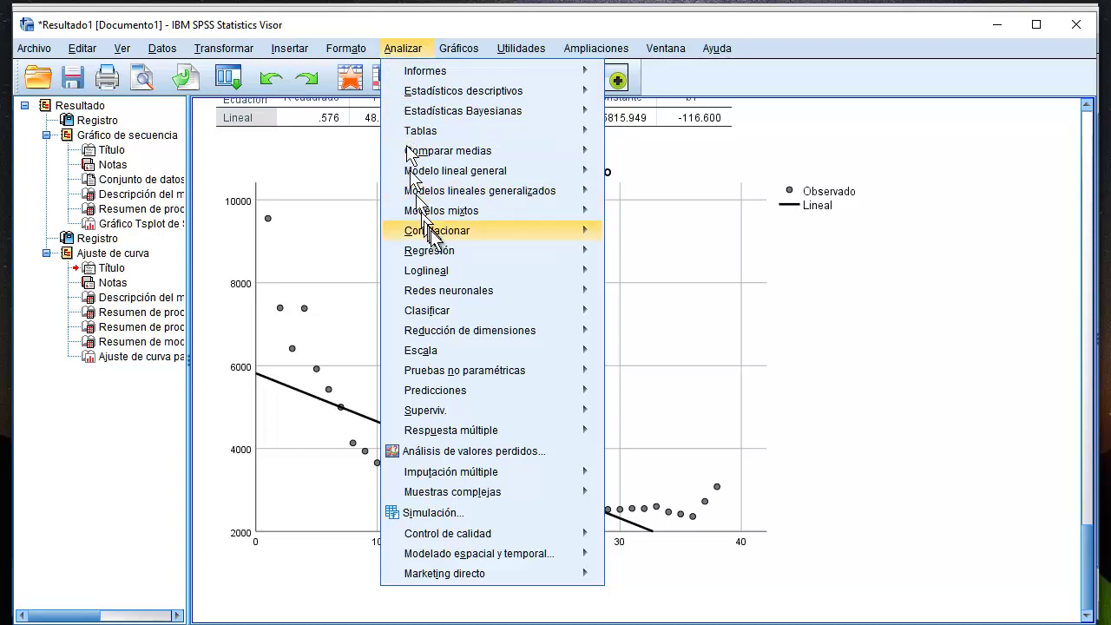
{"action": "mouse_move", "coordinate": [434, 250]}
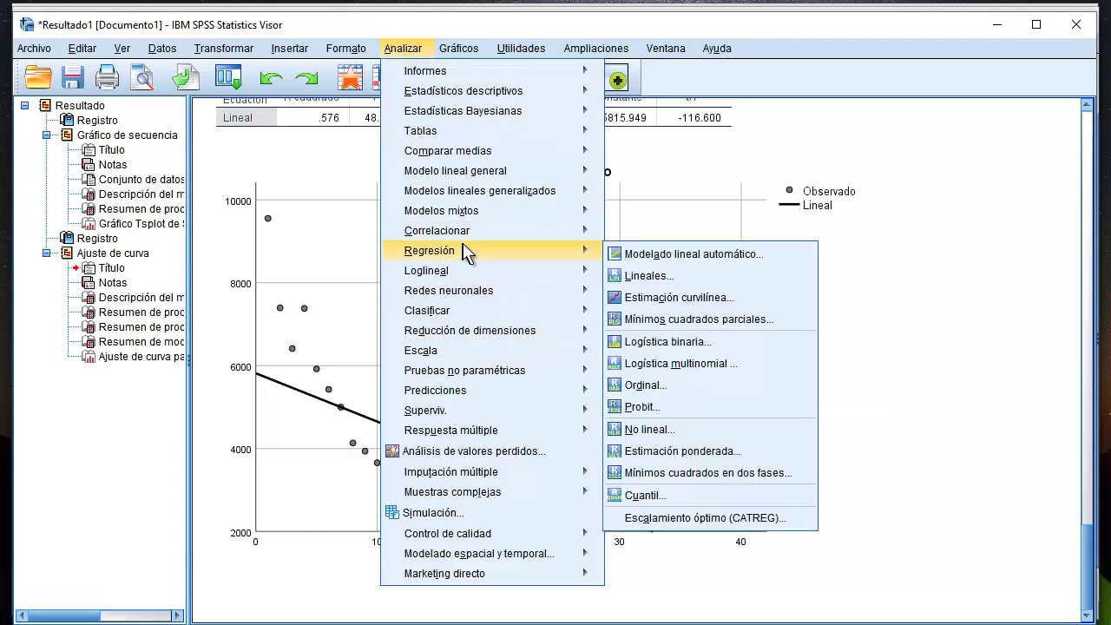
{"action": "left_click", "coordinate": [705, 297]}
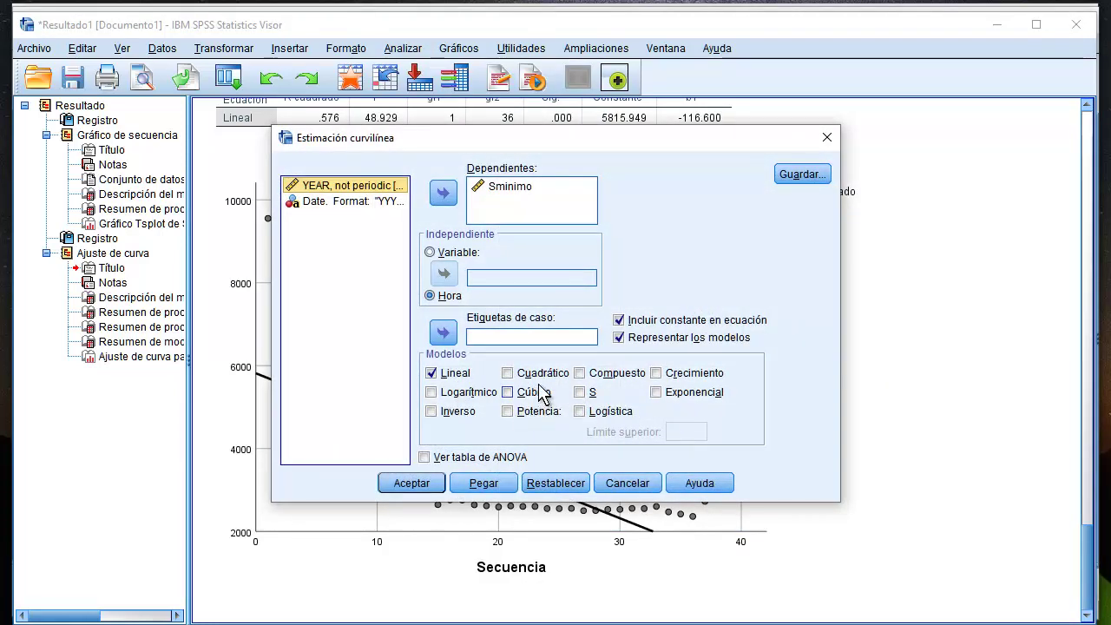
{"action": "left_click", "coordinate": [432, 372]}
{"action": "left_click", "coordinate": [432, 391]}
{"action": "left_click", "coordinate": [432, 411]}
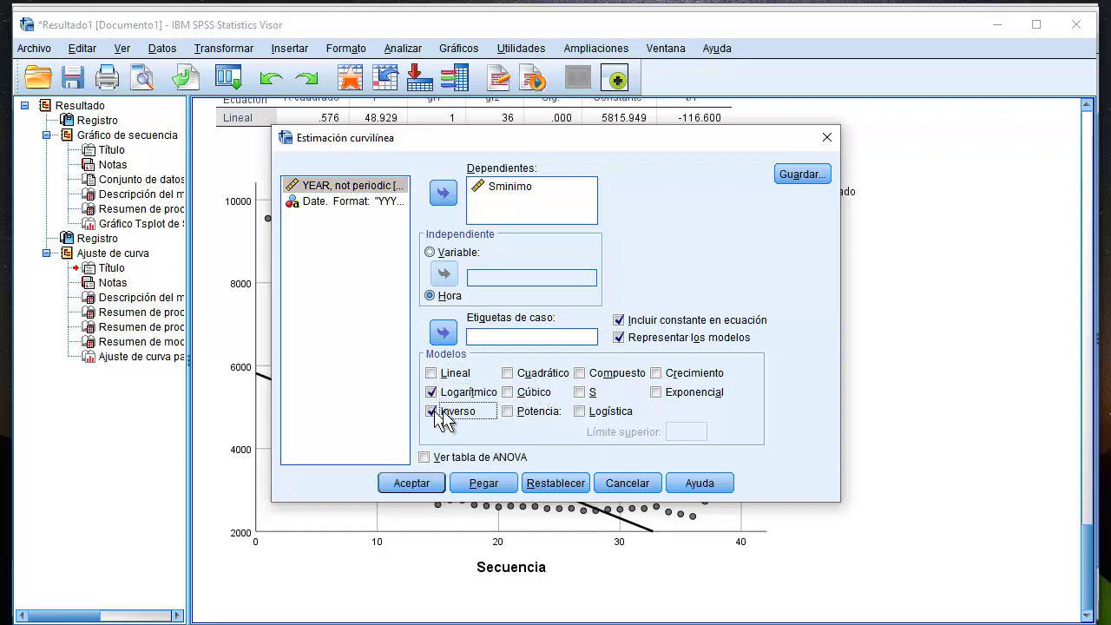
{"action": "left_click", "coordinate": [508, 373]}
{"action": "left_click", "coordinate": [508, 391]}
{"action": "left_click", "coordinate": [508, 411]}
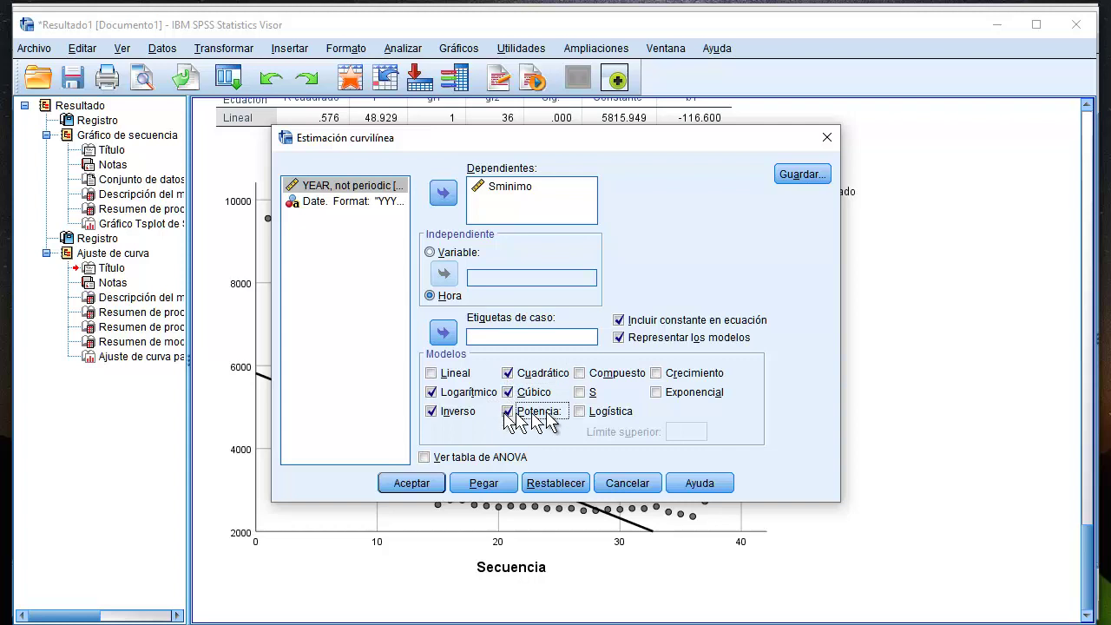
Add the Compuesto, S, Logística, Crecimiento, Exponencial and Lineal models, run the estimation, review its results, and minimize the output viewer
{"action": "left_click", "coordinate": [580, 372]}
{"action": "left_click", "coordinate": [580, 392]}
{"action": "left_click", "coordinate": [580, 410]}
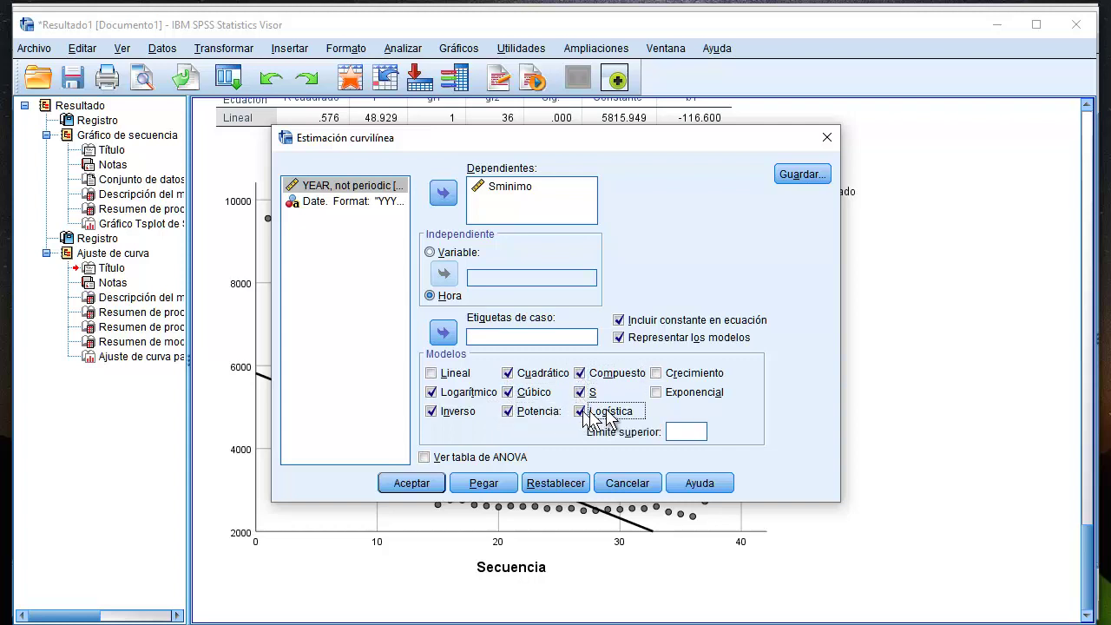
{"action": "left_click", "coordinate": [657, 372]}
{"action": "left_click", "coordinate": [656, 391]}
{"action": "left_click", "coordinate": [454, 373]}
{"action": "left_click", "coordinate": [419, 485]}
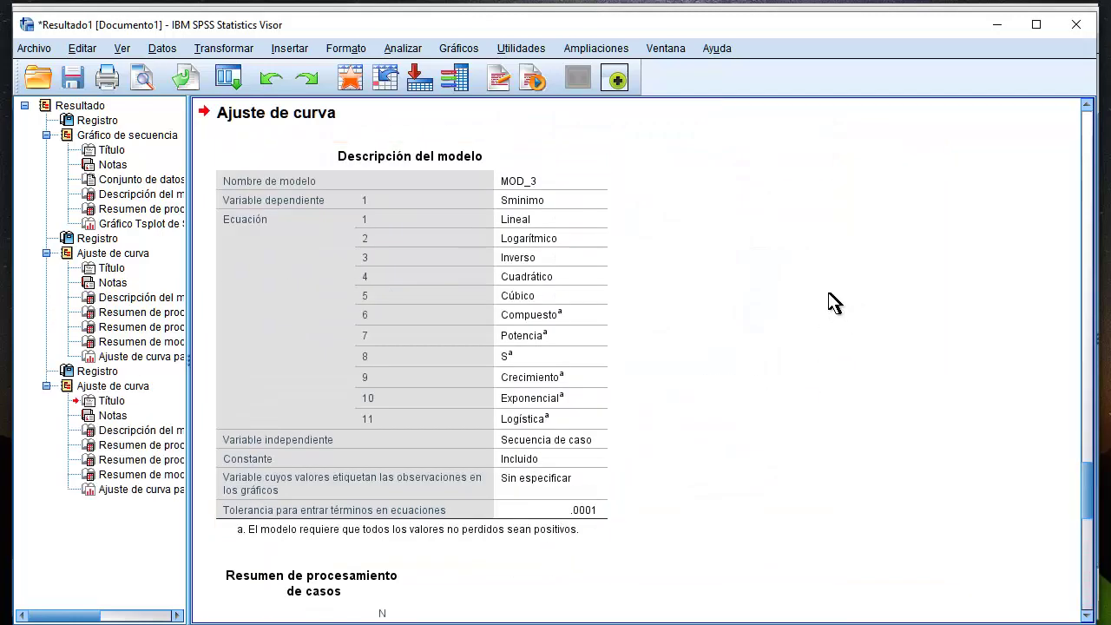
{"action": "scroll", "coordinate": [829, 302], "scroll_direction": "down", "scroll_amount": 10}
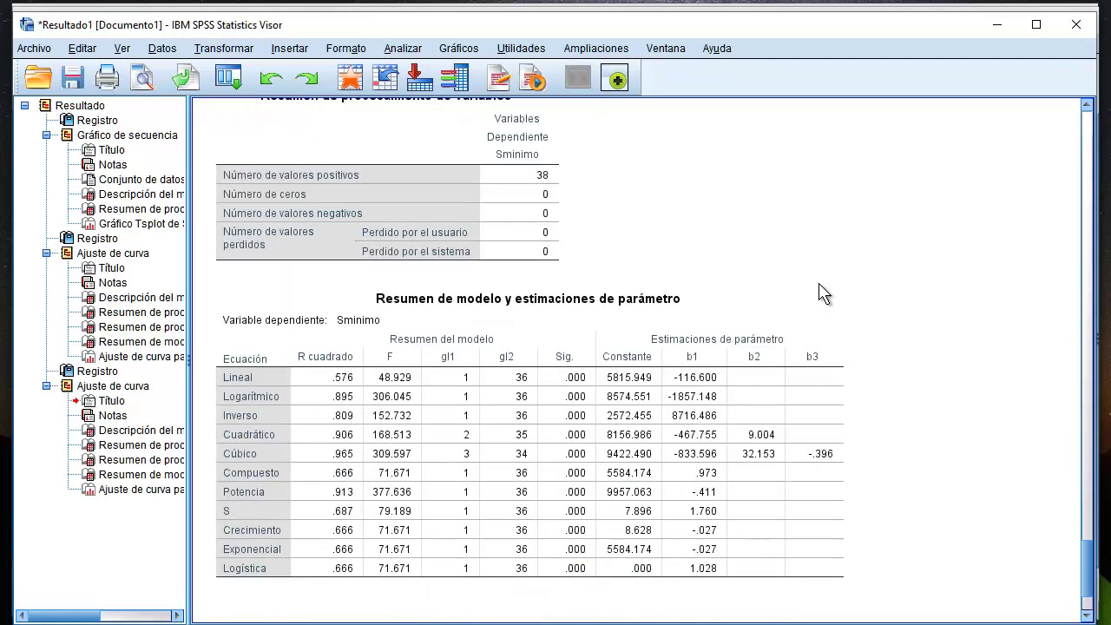
{"action": "scroll", "coordinate": [823, 294], "scroll_direction": "down", "scroll_amount": 10}
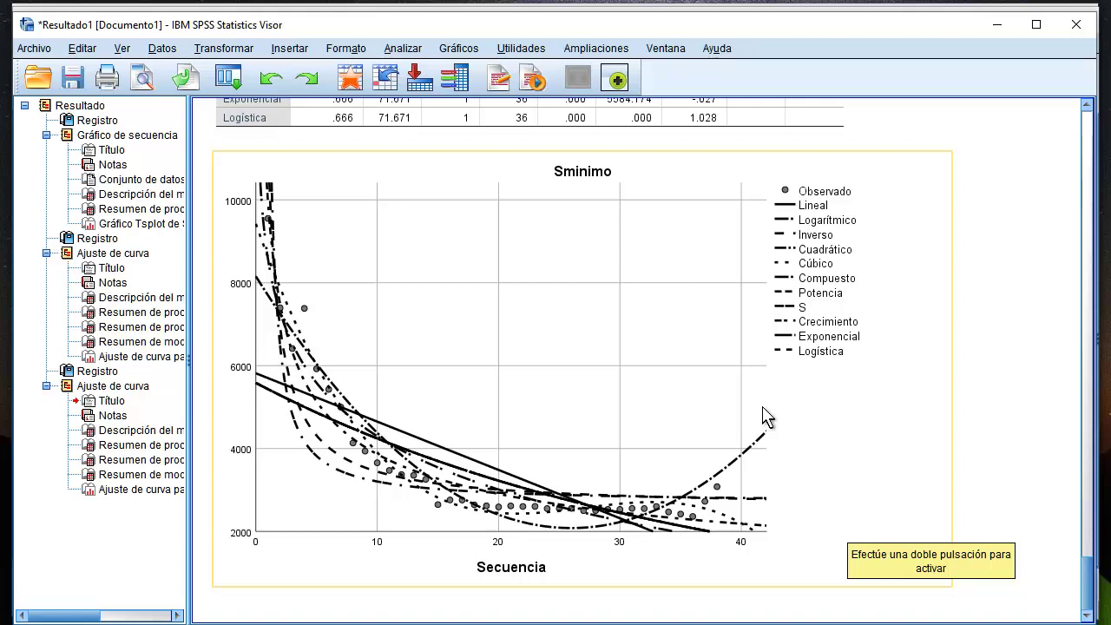
{"action": "left_click", "coordinate": [996, 27]}
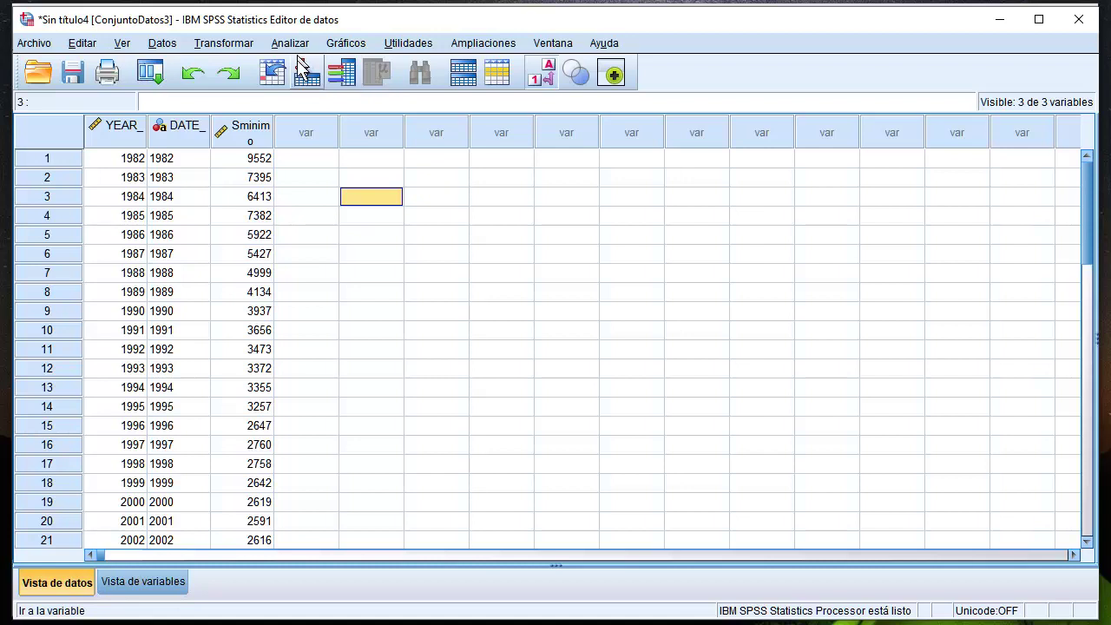
Select cases by time range from year 1982 to 2016, discarding unselected cases, and minimize the output viewer
{"action": "scroll", "coordinate": [388, 351], "scroll_direction": "down", "scroll_amount": 8}
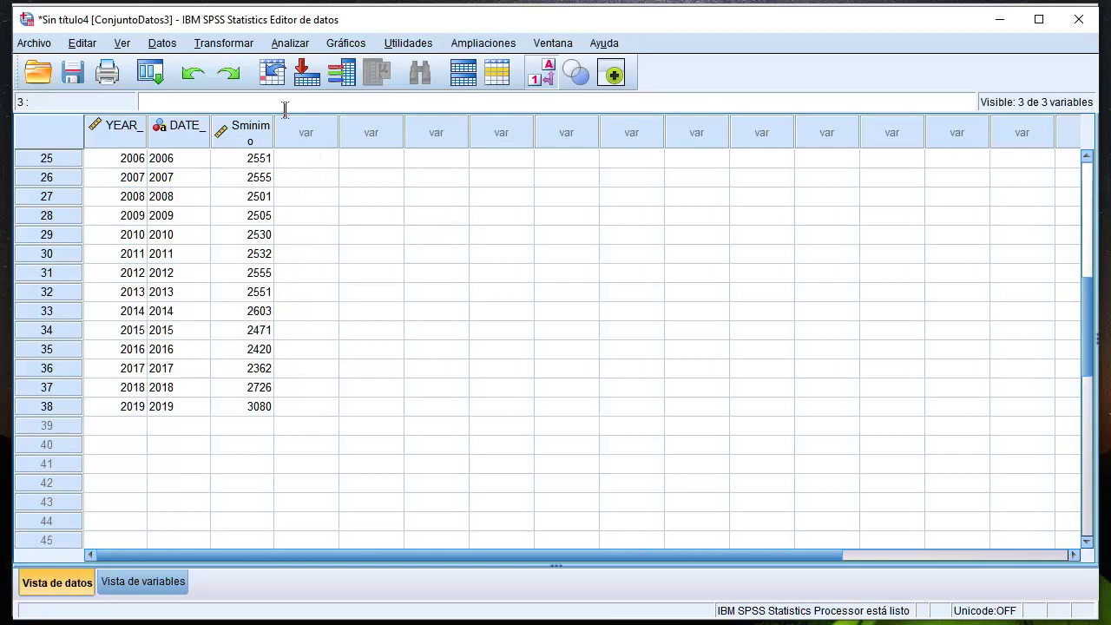
{"action": "left_click", "coordinate": [165, 43]}
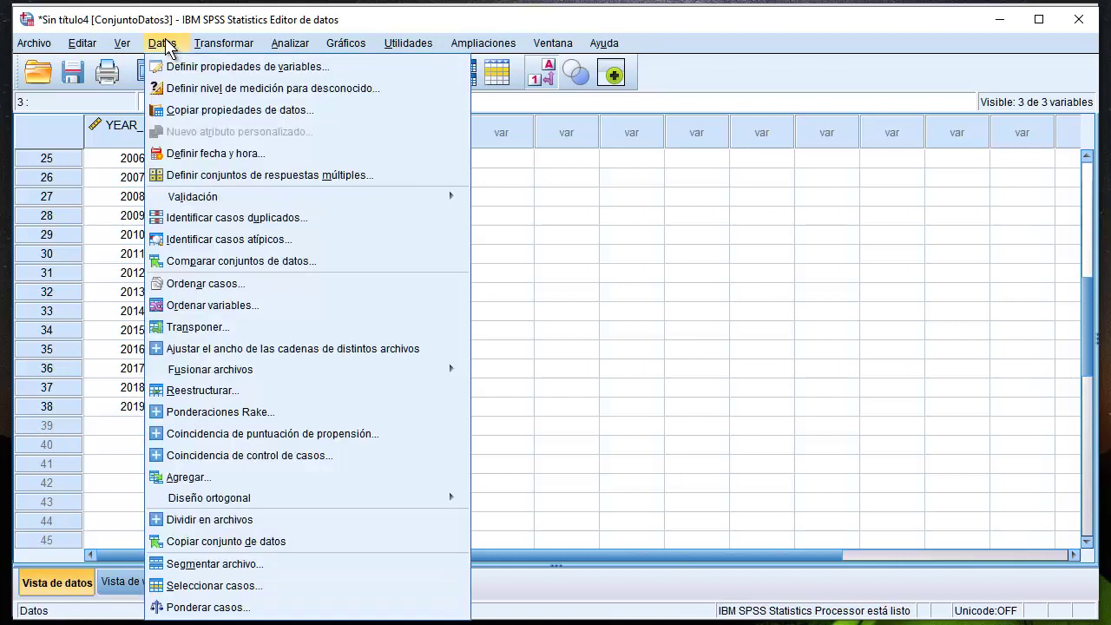
{"action": "left_click", "coordinate": [257, 587]}
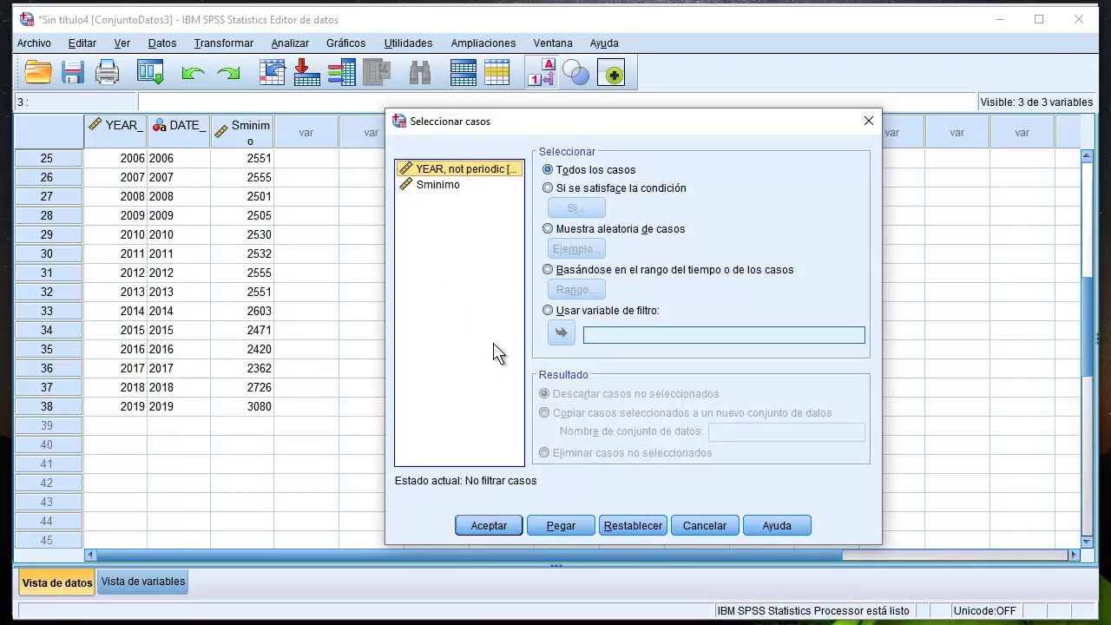
{"action": "left_click", "coordinate": [548, 270]}
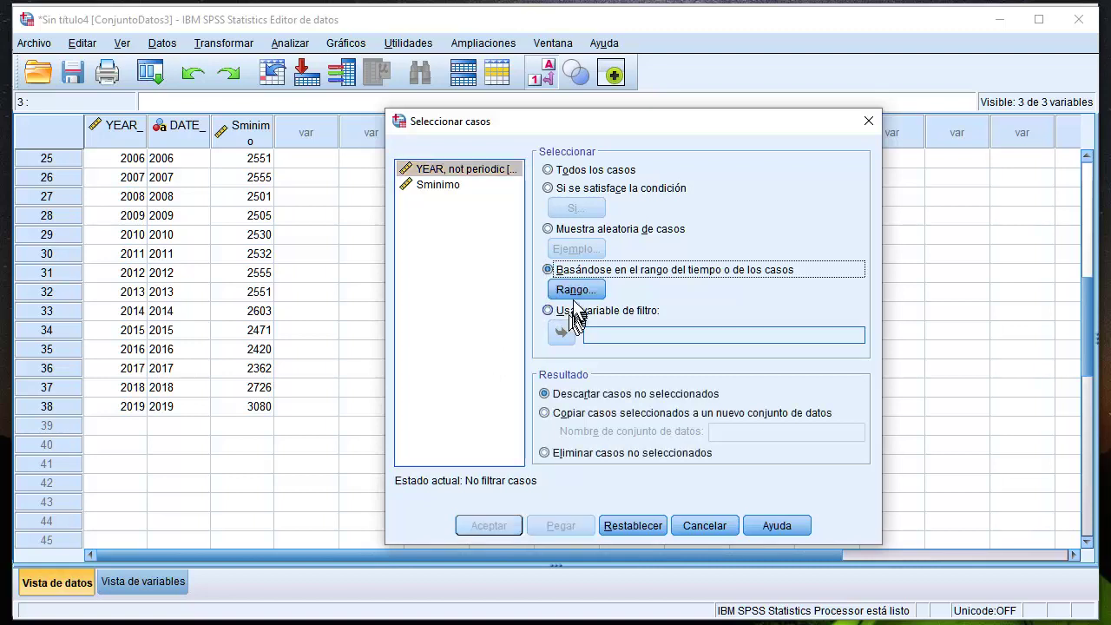
{"action": "left_click", "coordinate": [574, 290]}
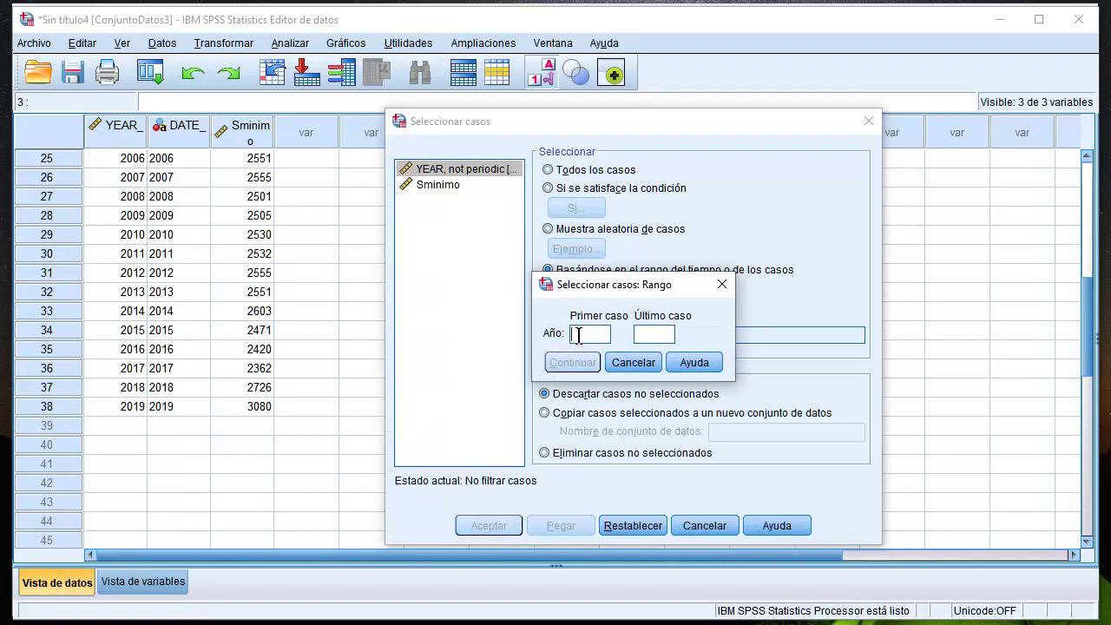
{"action": "type", "text": "1982"}
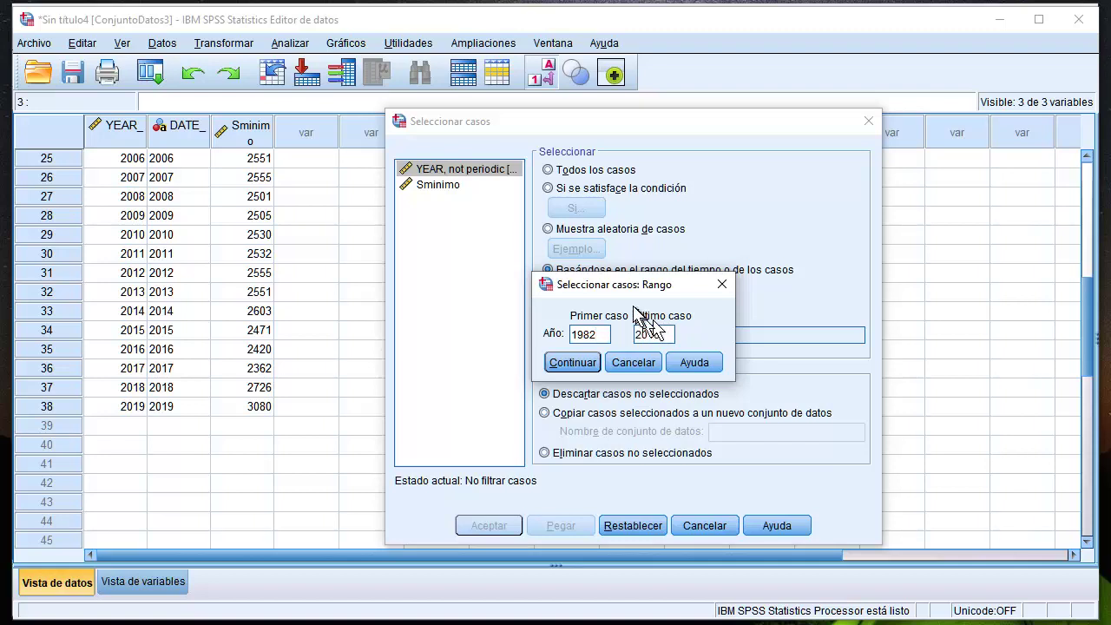
{"action": "left_click", "coordinate": [556, 365]}
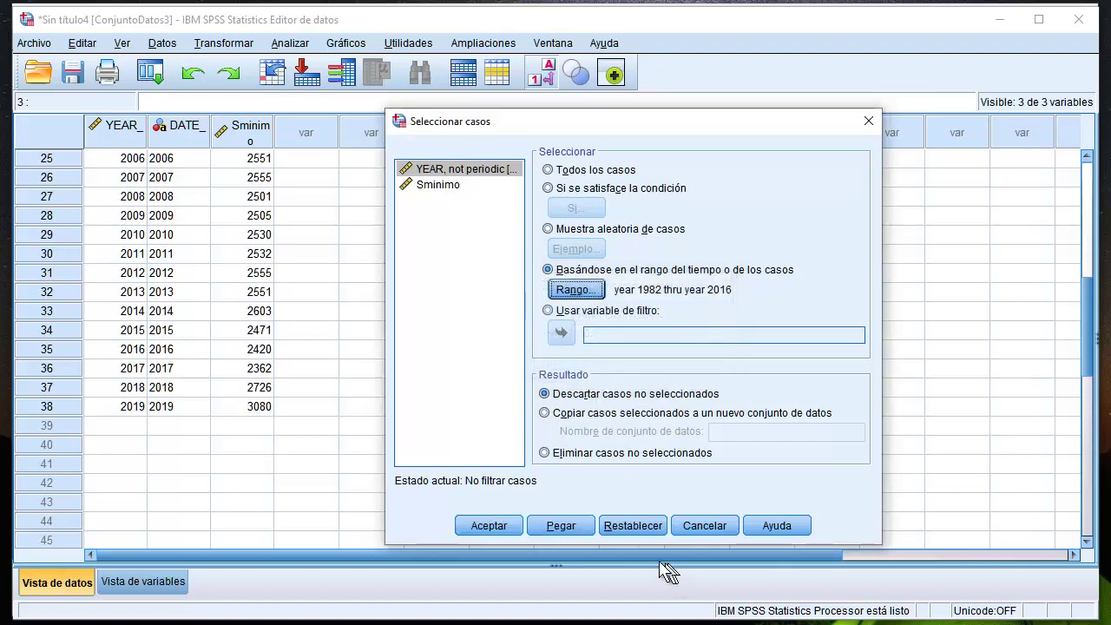
{"action": "left_click", "coordinate": [498, 527]}
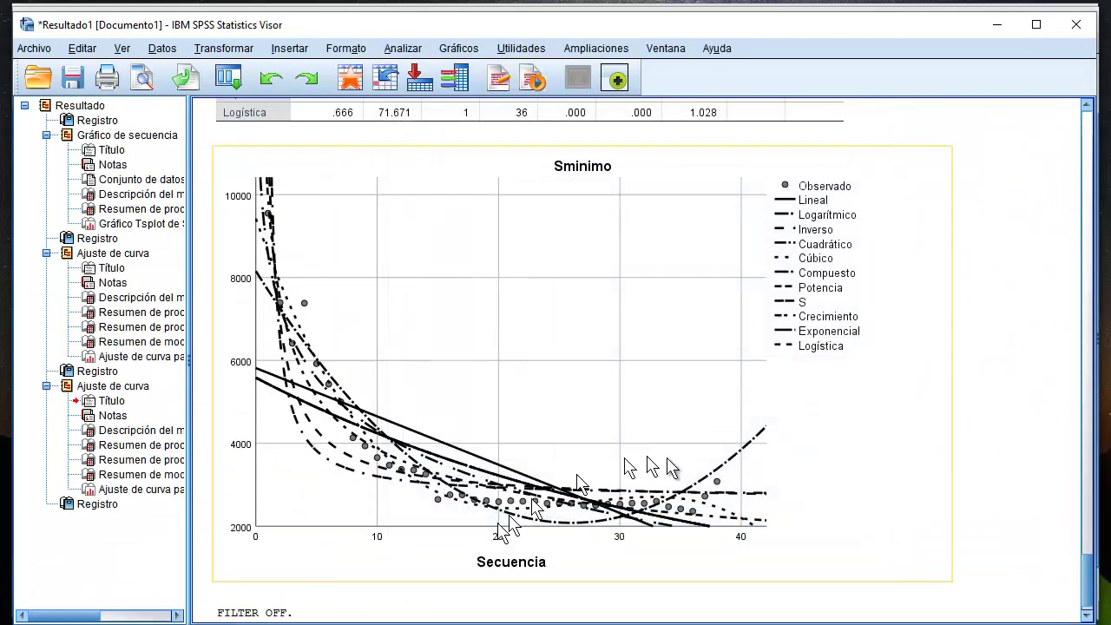
{"action": "left_click", "coordinate": [997, 25]}
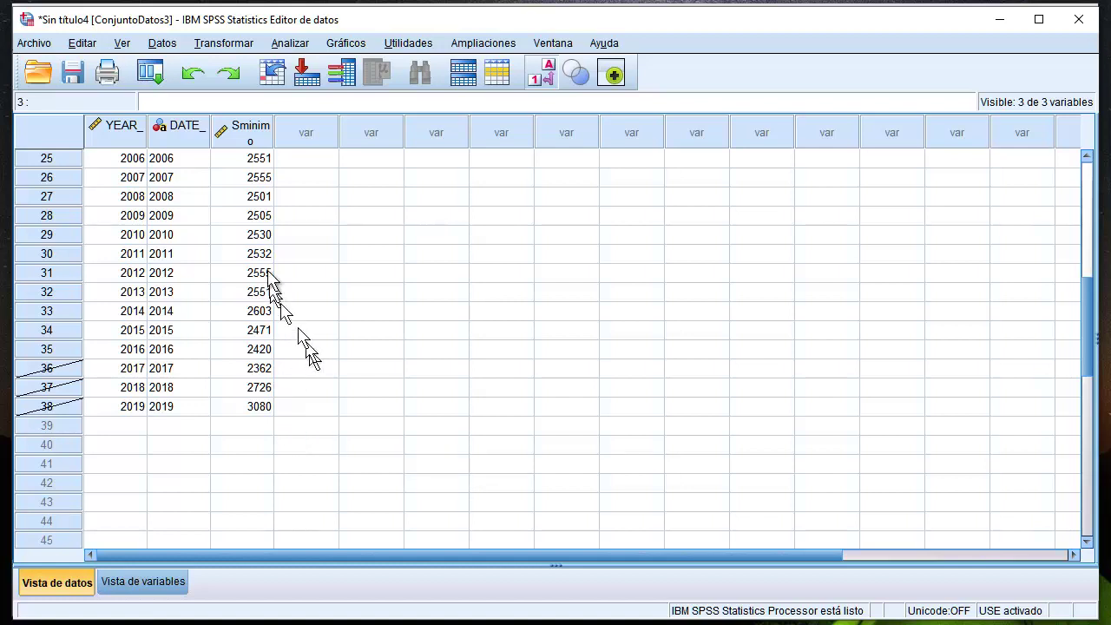
Start a new Estimación curvilínea for Sminimo over Hora with all models on, using the Date variable as case labels
{"action": "left_click", "coordinate": [295, 44]}
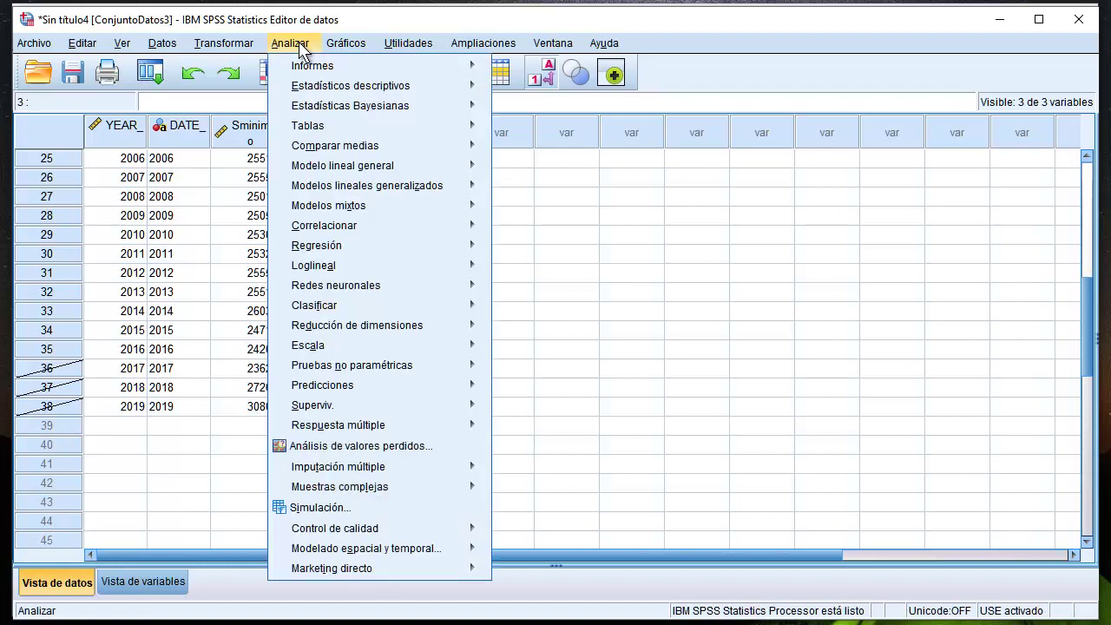
{"action": "mouse_move", "coordinate": [356, 248]}
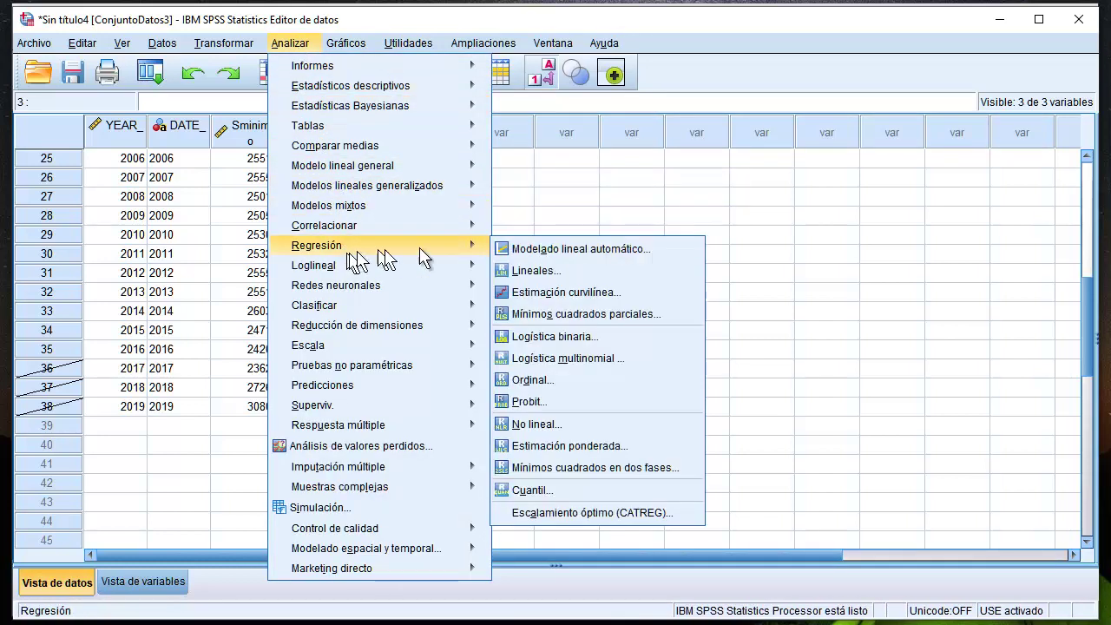
{"action": "left_click", "coordinate": [552, 296]}
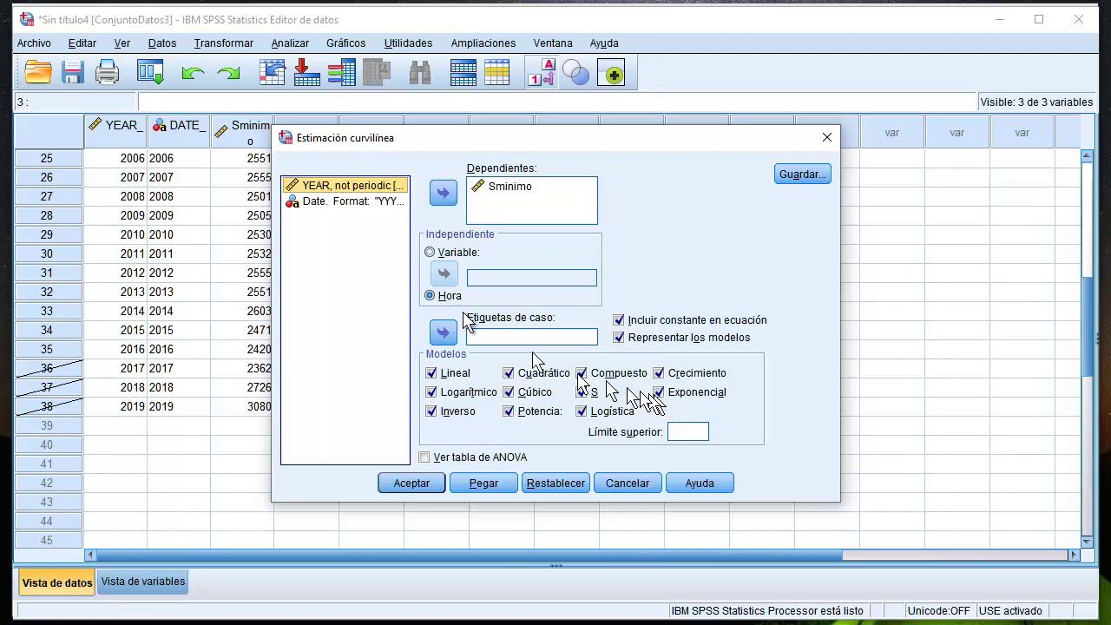
{"action": "left_click", "coordinate": [348, 201]}
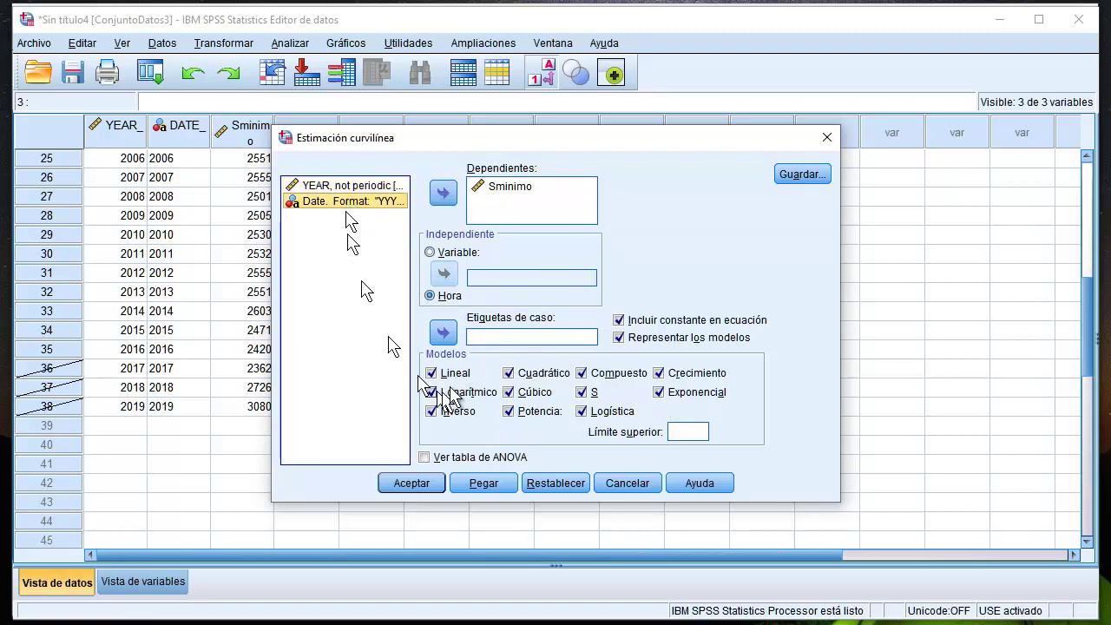
{"action": "left_click", "coordinate": [443, 333]}
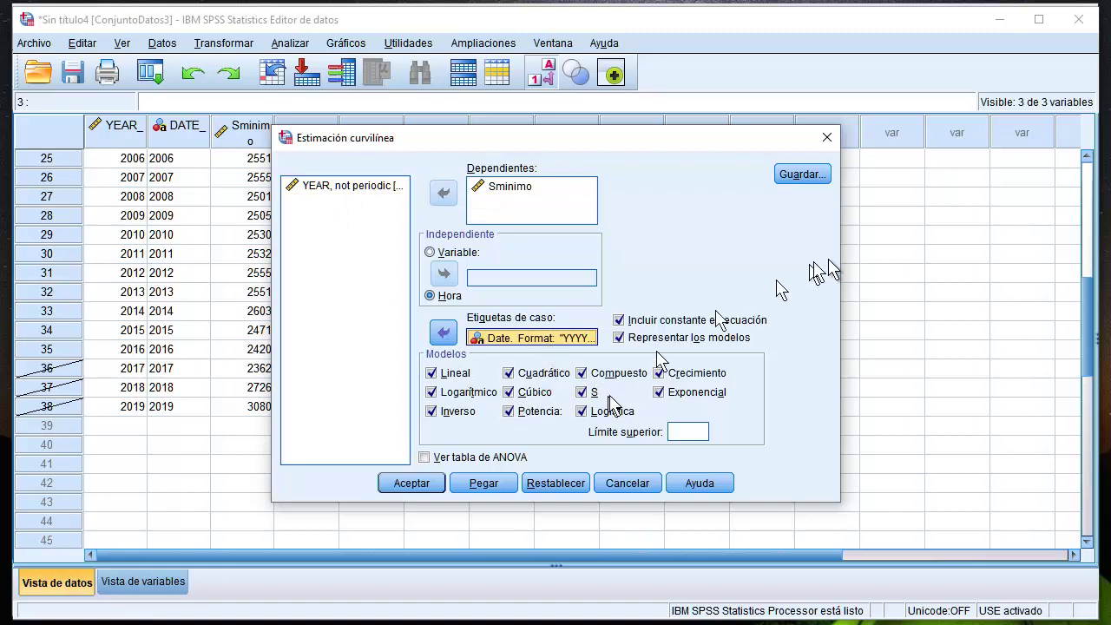
Save the predicted values with forecasts up to year 2019, run the curve estimation, and accept adding the new variables
{"action": "left_click", "coordinate": [802, 175]}
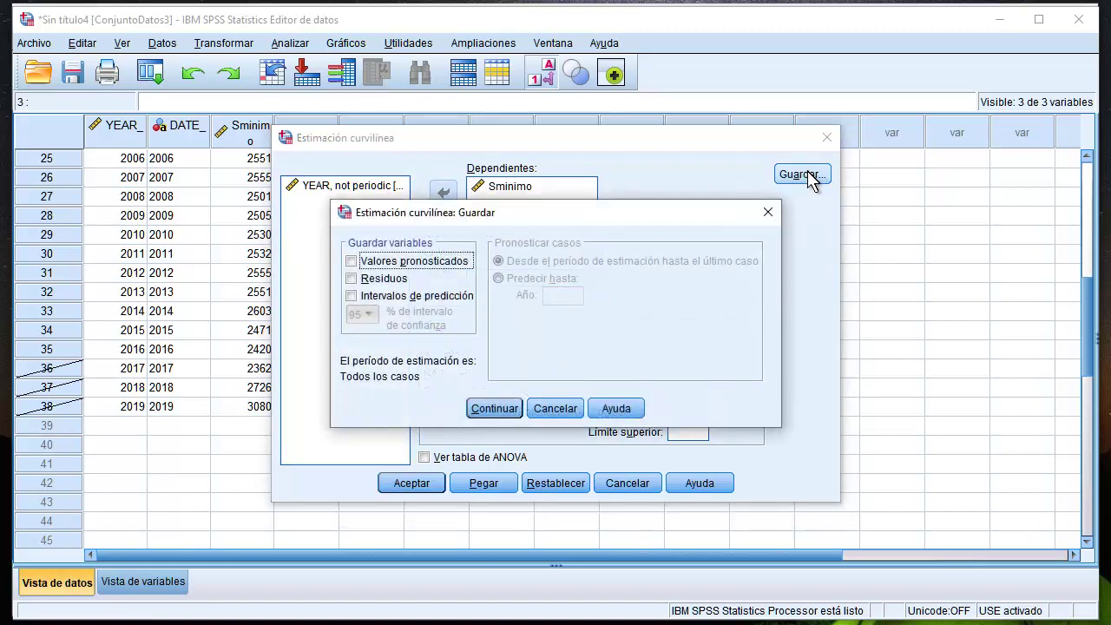
{"action": "left_click", "coordinate": [353, 262]}
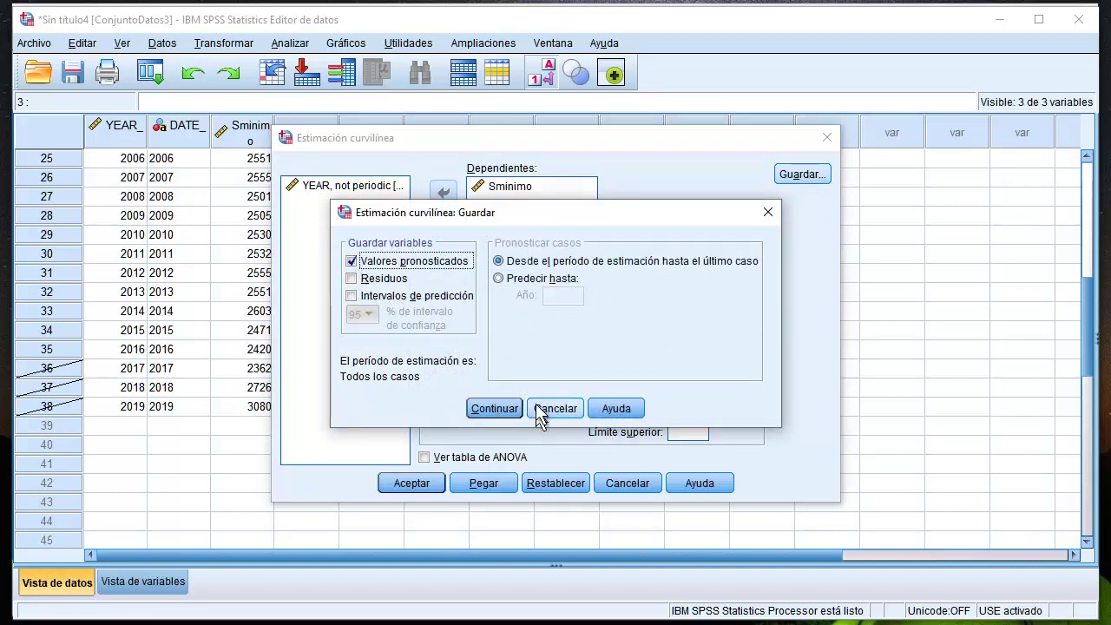
{"action": "left_click", "coordinate": [501, 279]}
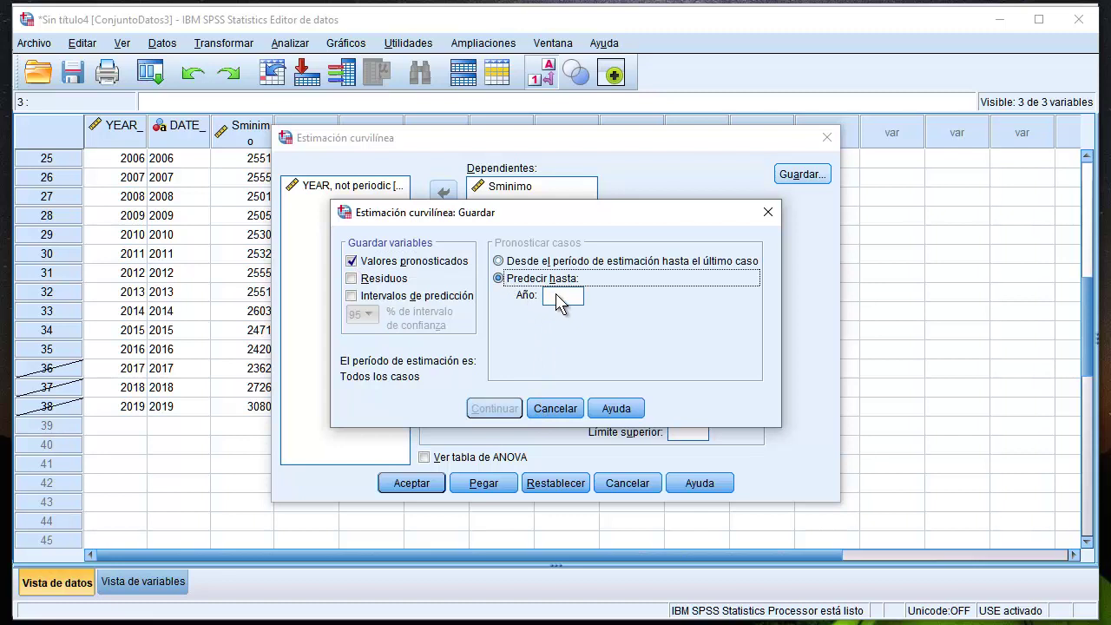
{"action": "type", "text": "2019"}
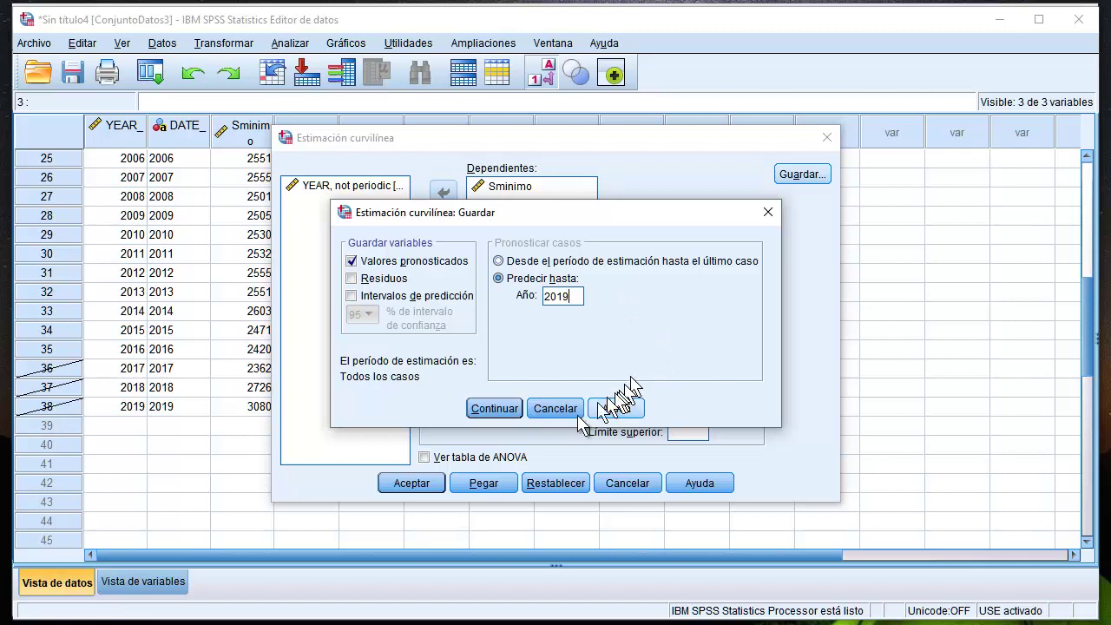
{"action": "left_click", "coordinate": [495, 409]}
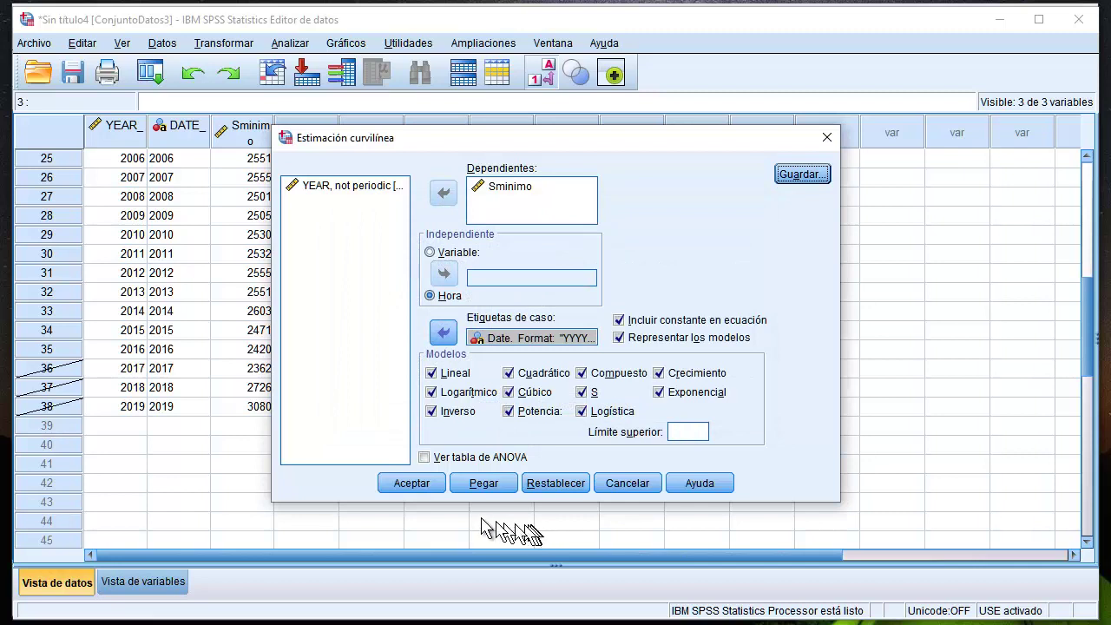
{"action": "left_click", "coordinate": [425, 487]}
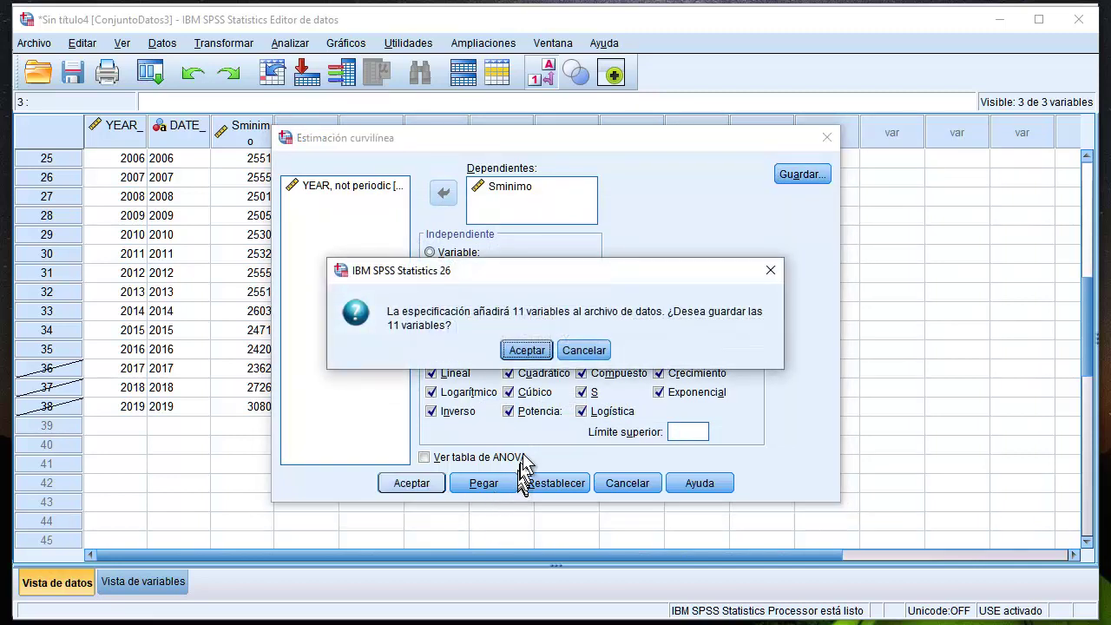
{"action": "left_click", "coordinate": [529, 350]}
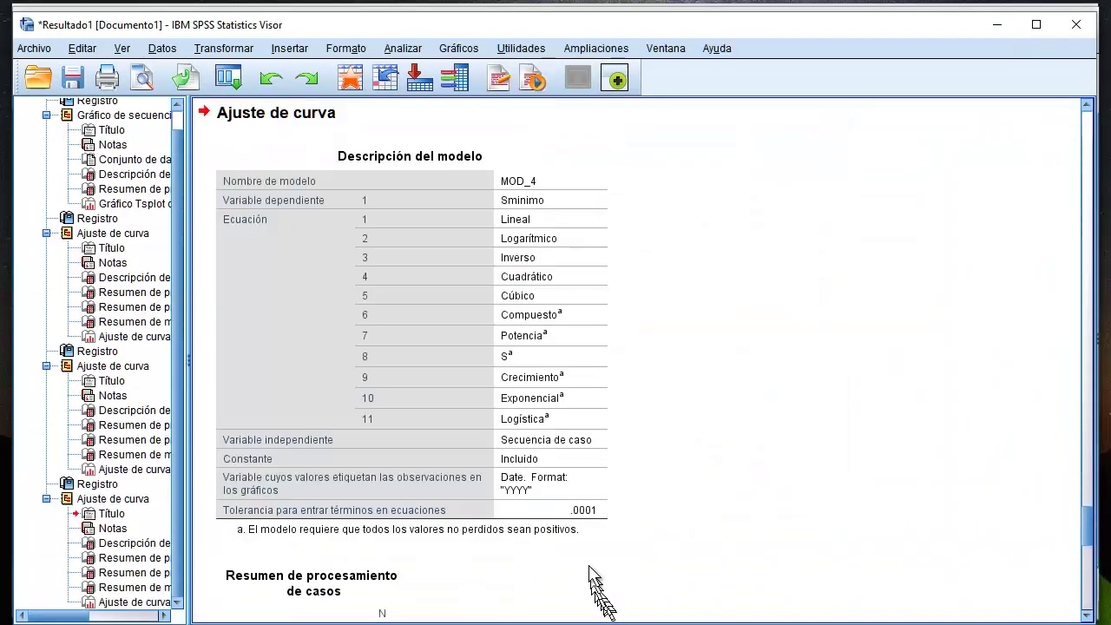
Review the new model fit table and curve plot, minimize the output viewer, and inspect the 2019 Sminimo value in the data
{"action": "scroll", "coordinate": [618, 421], "scroll_direction": "down", "scroll_amount": 9}
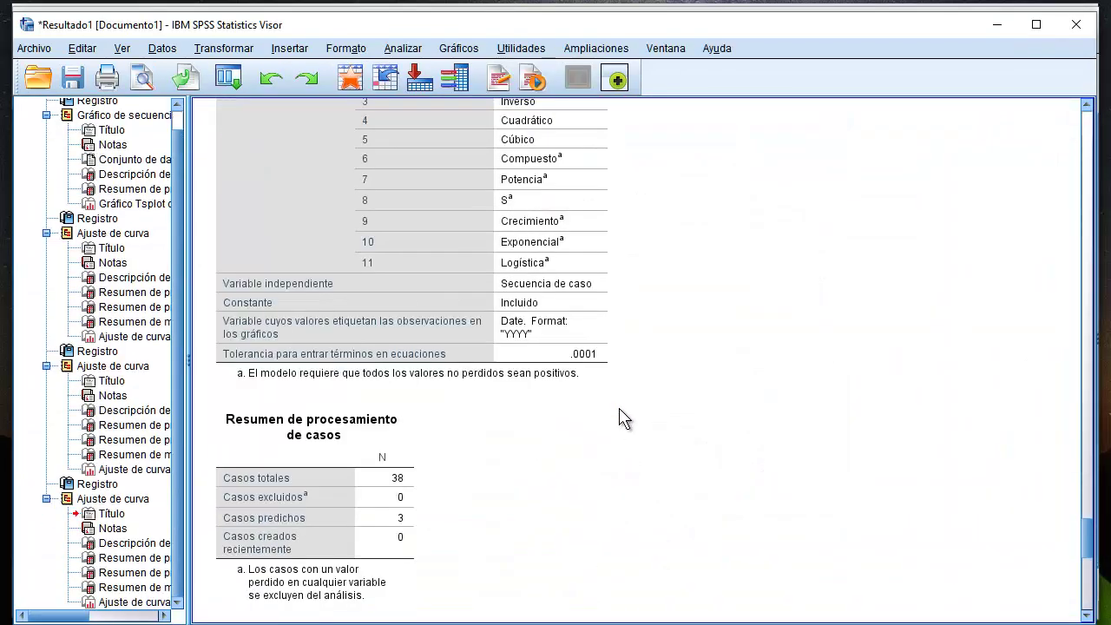
{"action": "scroll", "coordinate": [625, 414], "scroll_direction": "down", "scroll_amount": 7}
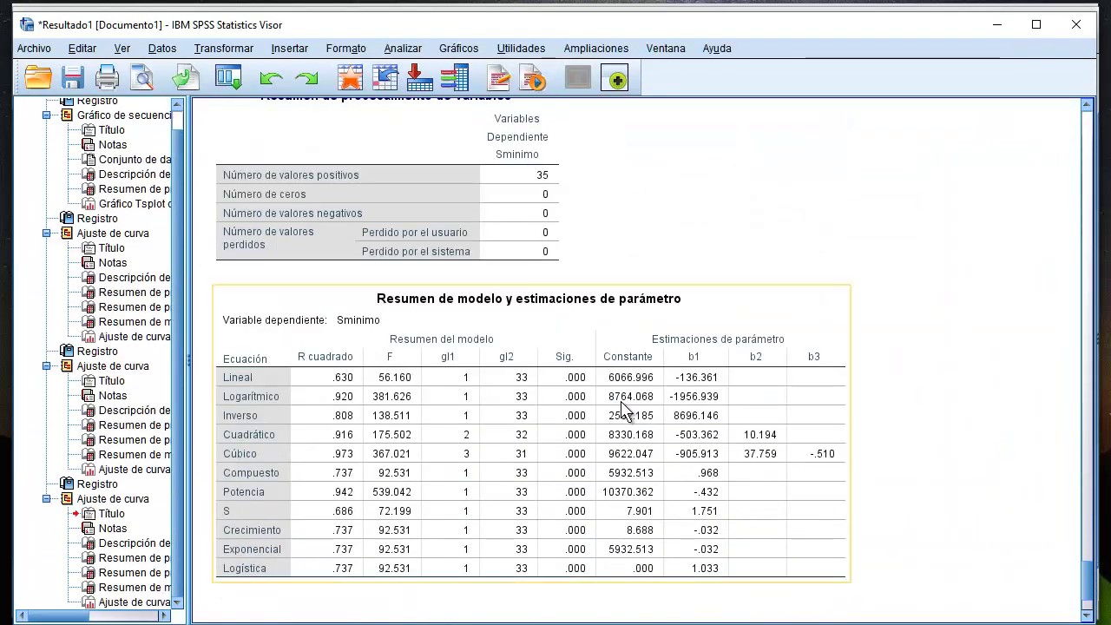
{"action": "scroll", "coordinate": [623, 409], "scroll_direction": "down", "scroll_amount": 2}
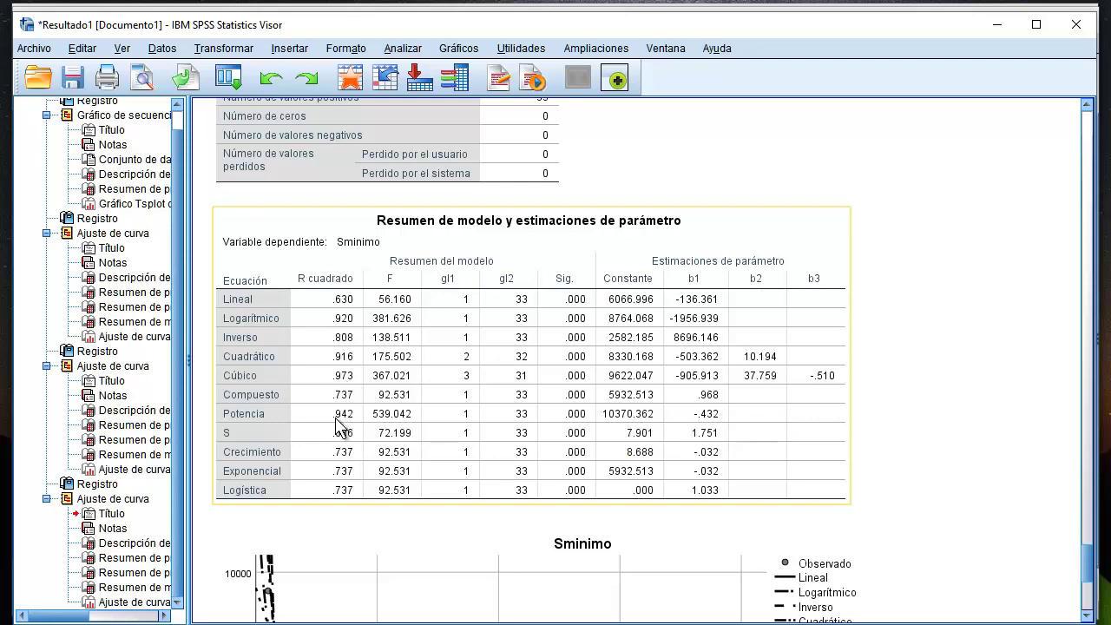
{"action": "scroll", "coordinate": [382, 382], "scroll_direction": "down", "scroll_amount": 8}
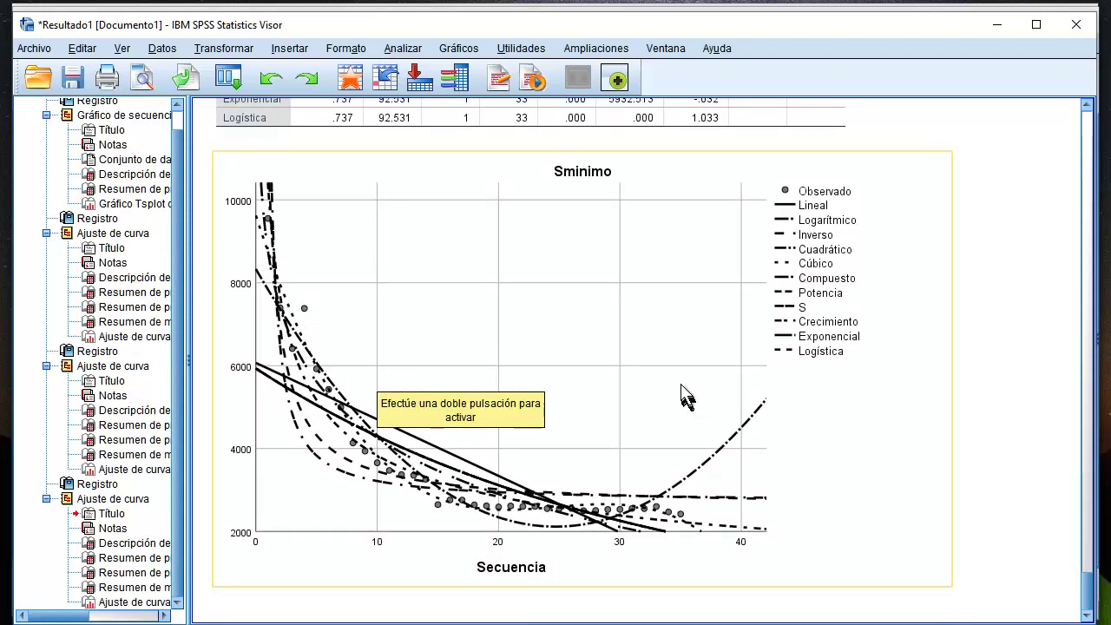
{"action": "left_click", "coordinate": [998, 25]}
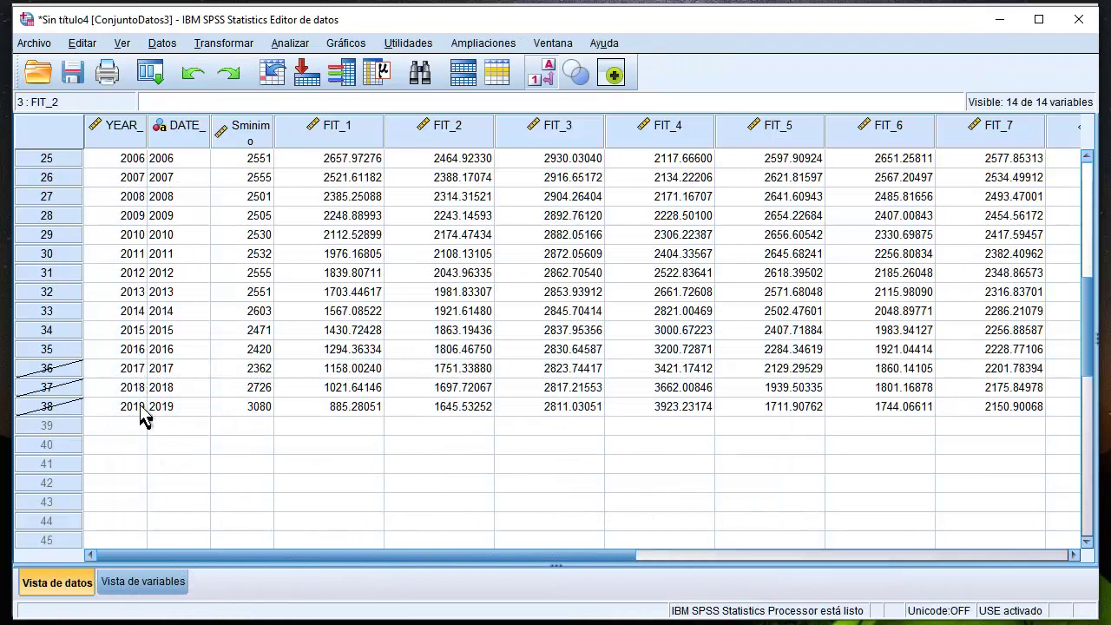
{"action": "left_click", "coordinate": [260, 408]}
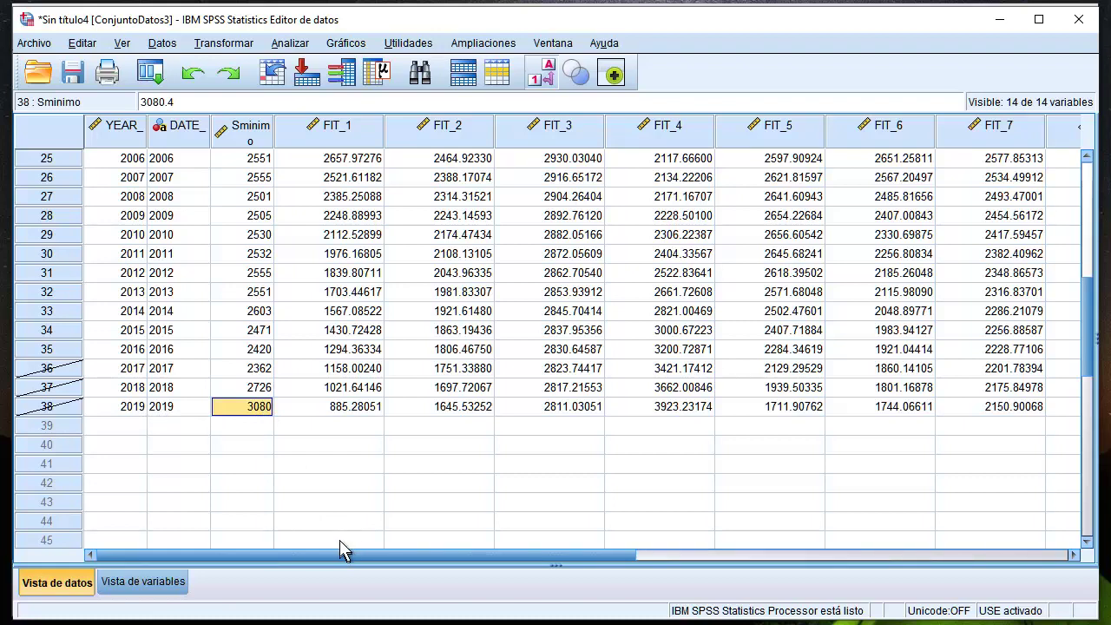
Set the decimals of variables FIT_1 to FIT_11 to 0 by copying the Sminimo decimals setting
{"action": "left_click", "coordinate": [163, 581]}
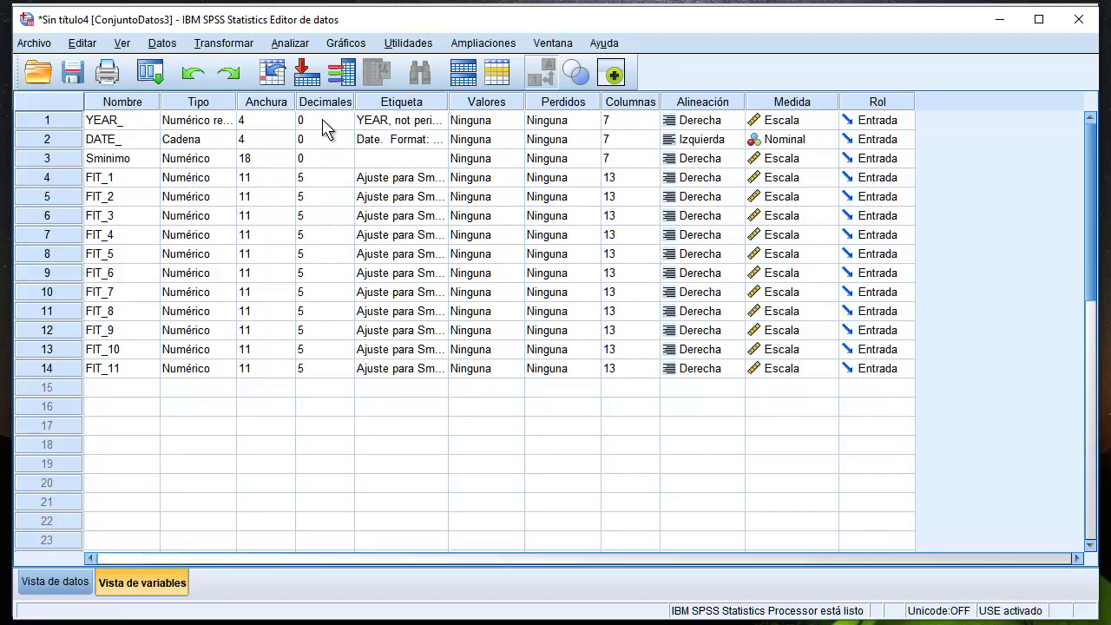
{"action": "left_click", "coordinate": [319, 158]}
{"action": "right_click", "coordinate": [318, 162]}
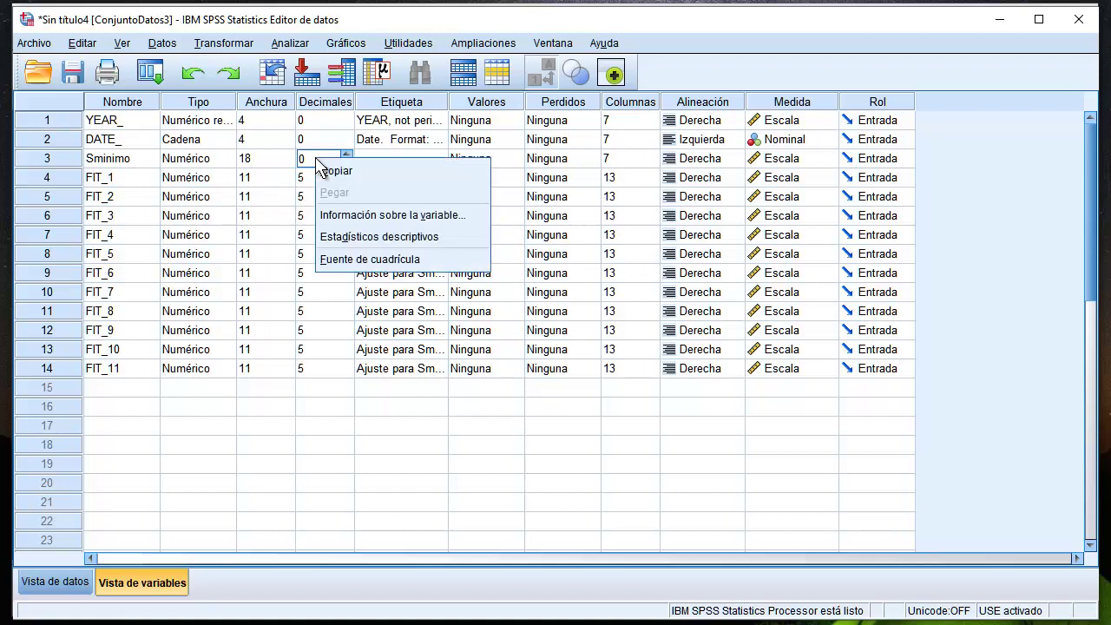
{"action": "key", "text": "Escape"}
{"action": "left_click_drag", "start_coordinate": [311, 178], "coordinate": [300, 372]}
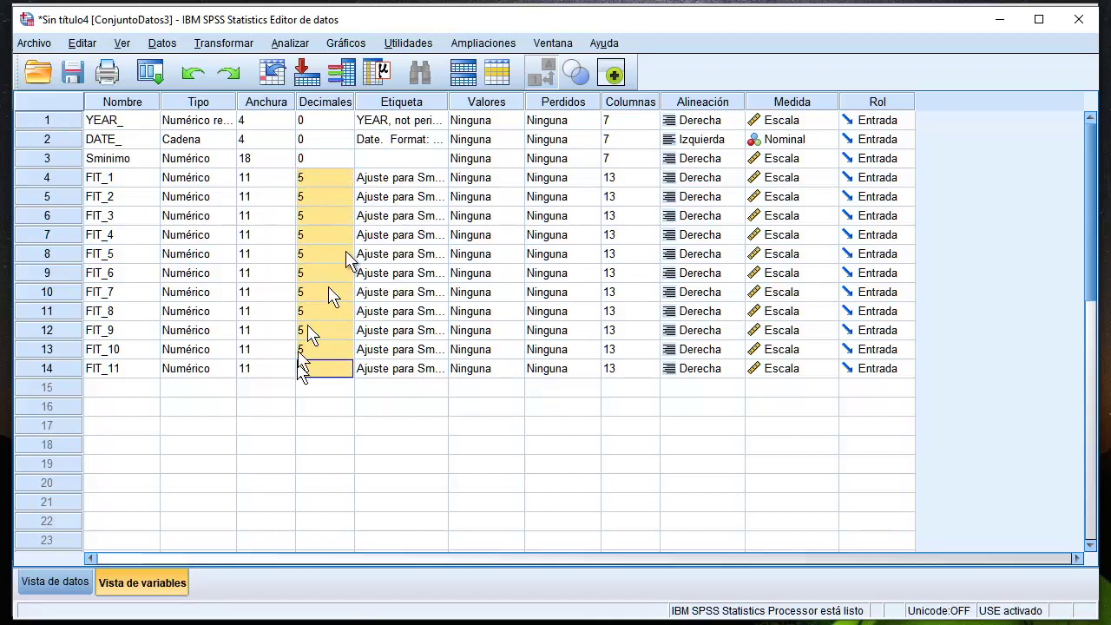
{"action": "right_click", "coordinate": [308, 209]}
{"action": "left_click", "coordinate": [337, 242]}
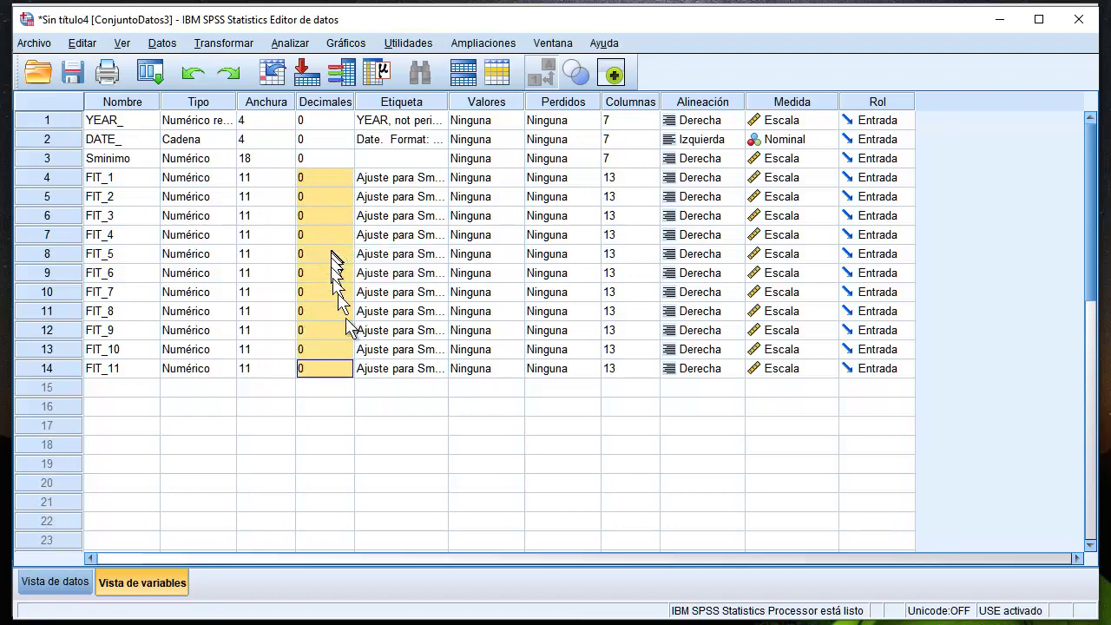
Narrow the FIT_1 to FIT_11 columns in the data view to a width of 6 so all fit beside Sminimo
{"action": "left_click", "coordinate": [57, 582]}
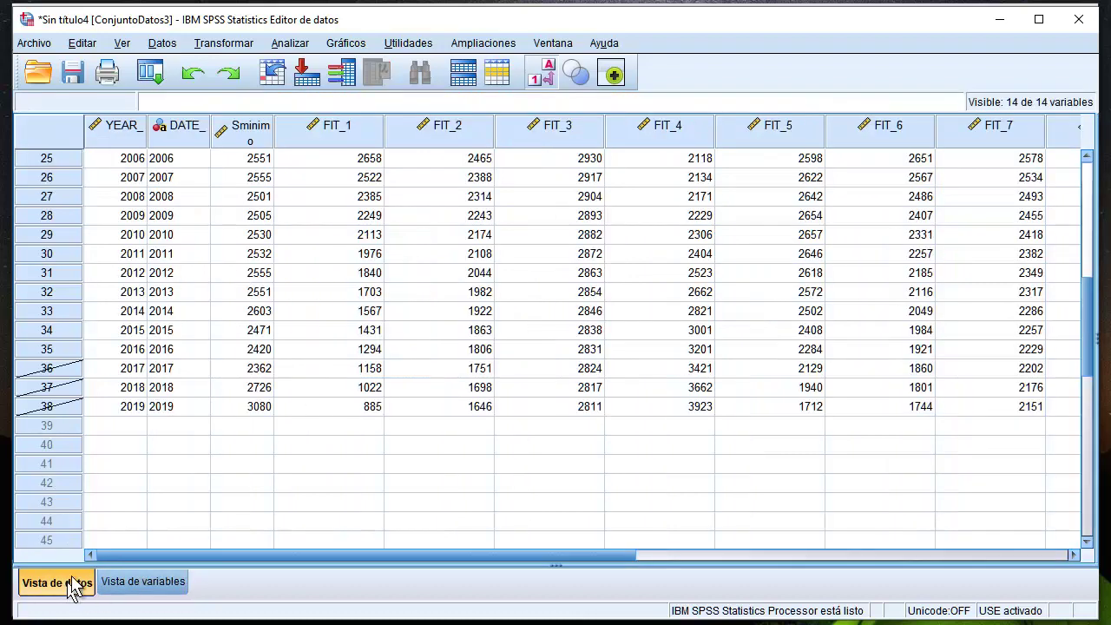
{"action": "left_click_drag", "start_coordinate": [299, 132], "coordinate": [932, 148]}
{"action": "scroll", "coordinate": [890, 224], "scroll_direction": "down", "scroll_amount": 8}
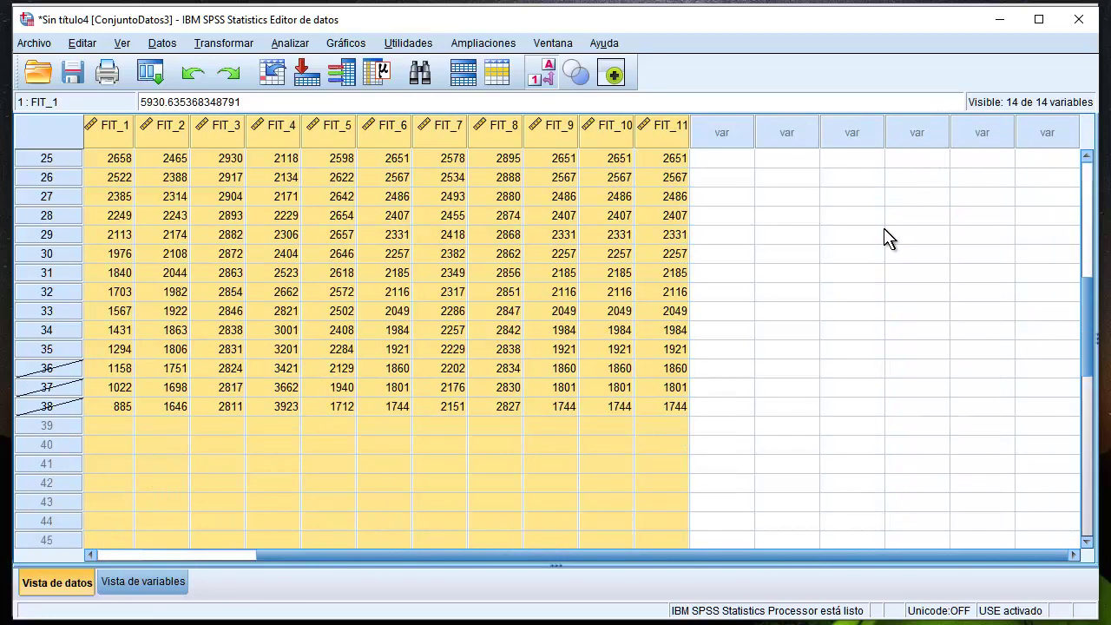
{"action": "left_click_drag", "start_coordinate": [775, 555], "coordinate": [624, 573]}
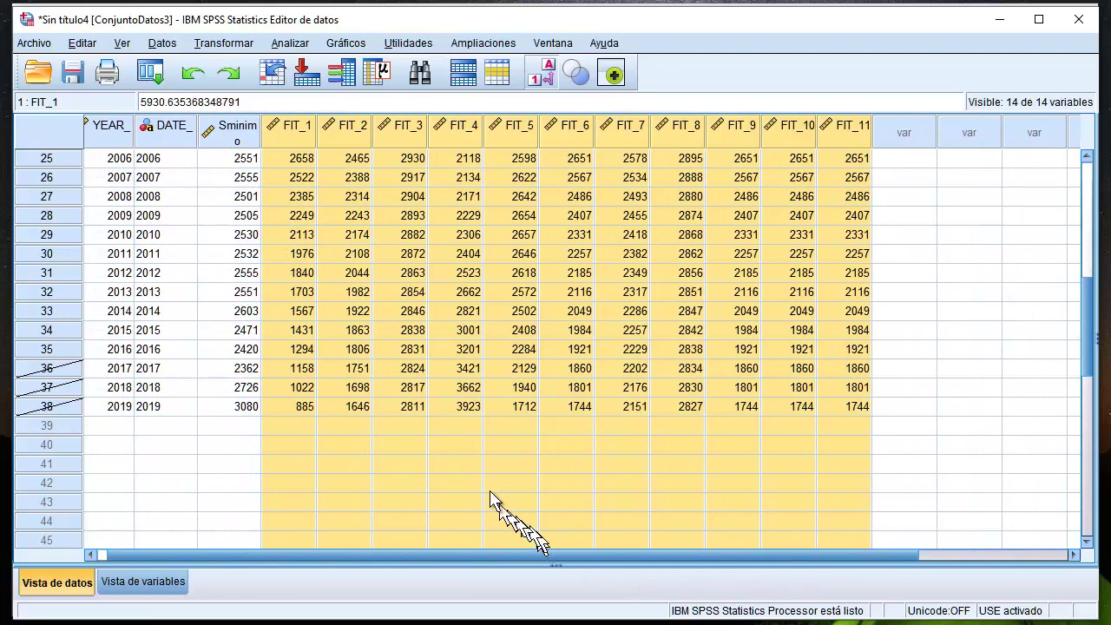
{"action": "left_click", "coordinate": [488, 443]}
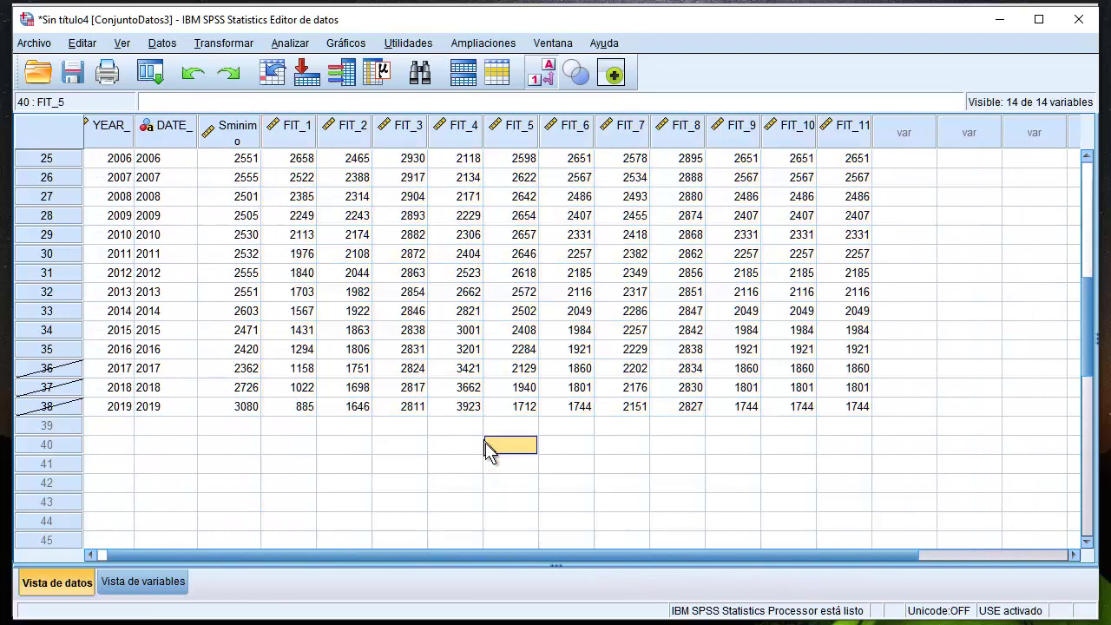
Compare the observed 2019 Sminimo with the FIT_8 forecast, and widen the variable labels column to identify the model behind FIT_8
{"action": "left_click", "coordinate": [249, 408]}
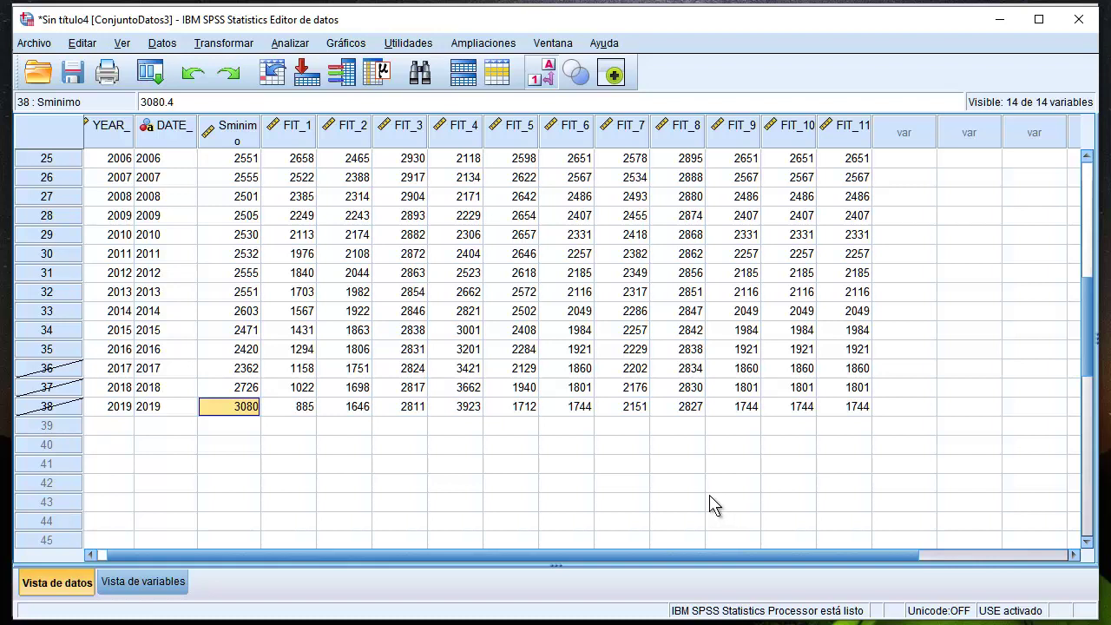
{"action": "left_click", "coordinate": [693, 415]}
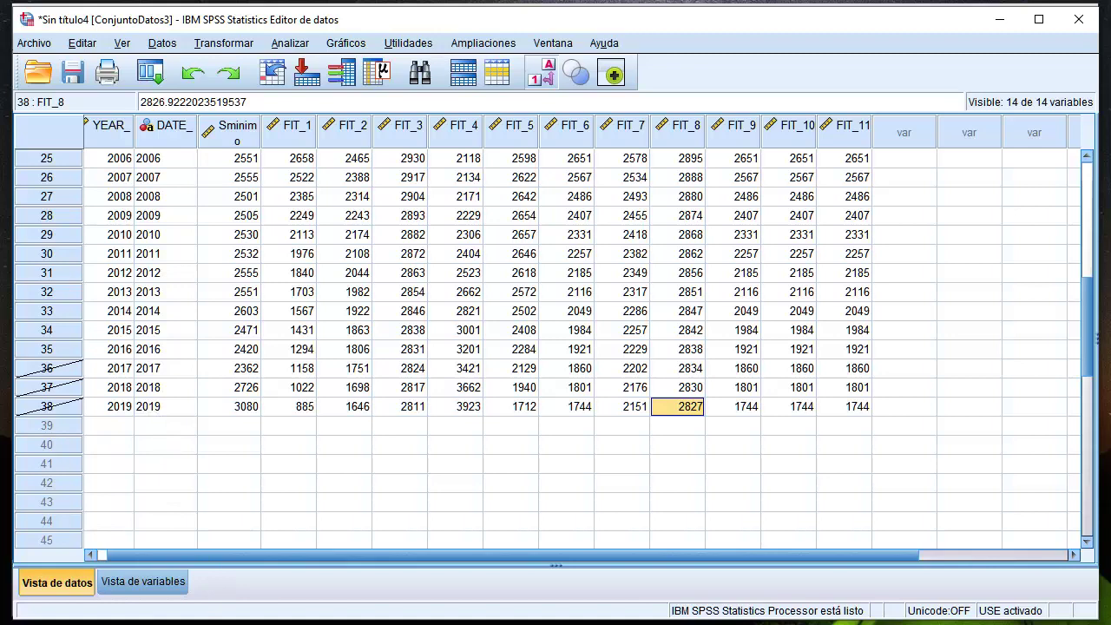
{"action": "left_click", "coordinate": [131, 586]}
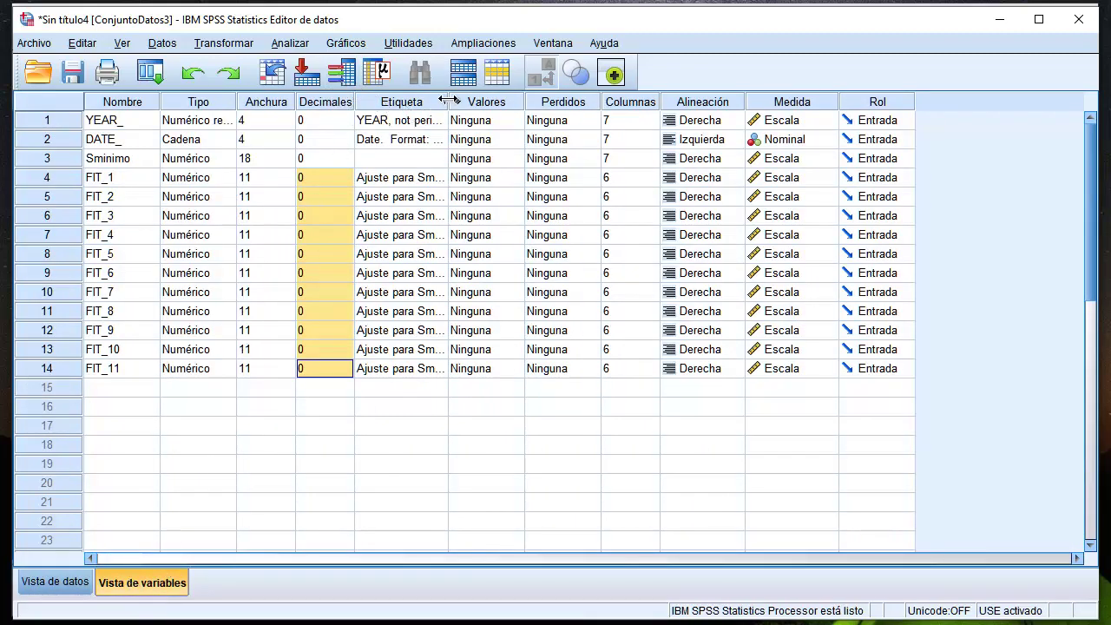
{"action": "left_click_drag", "start_coordinate": [448, 102], "coordinate": [709, 107]}
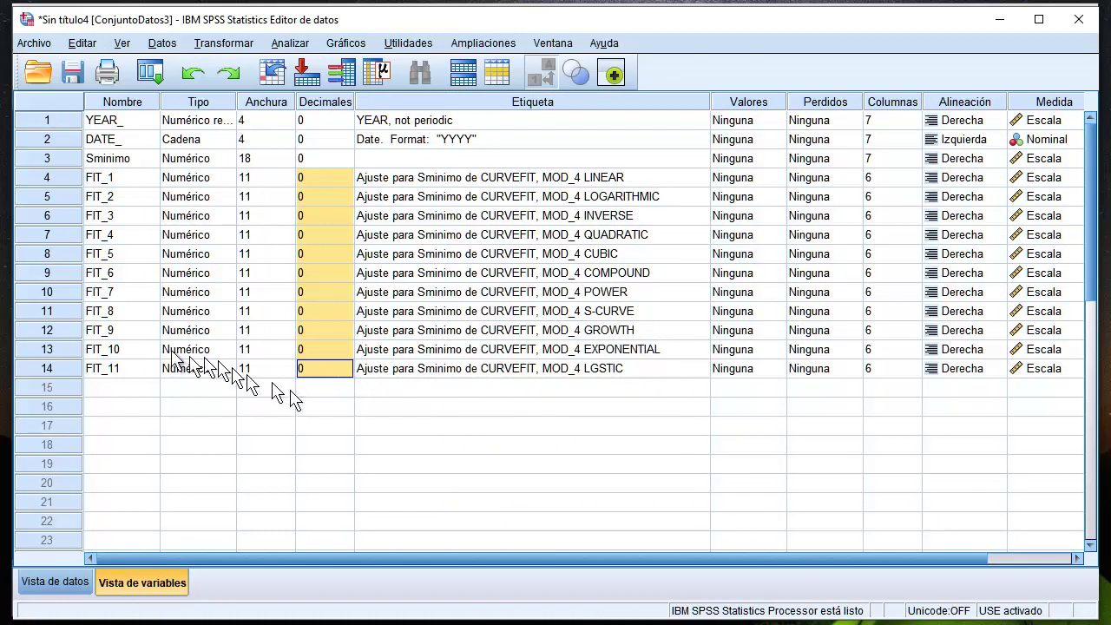
{"action": "left_click", "coordinate": [59, 310]}
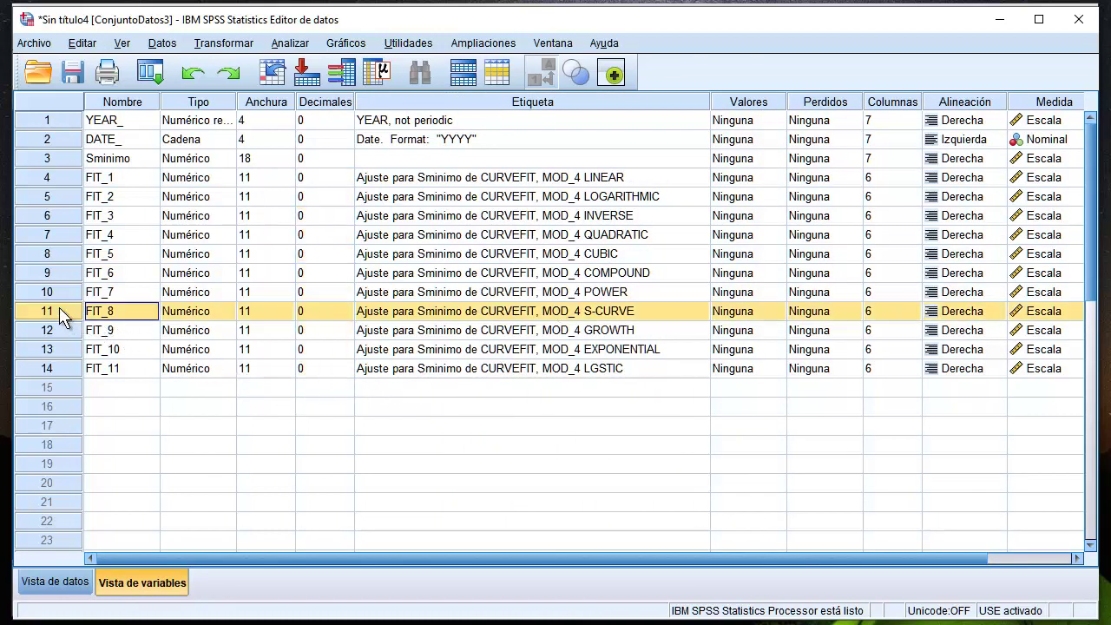
{"action": "left_click", "coordinate": [610, 313]}
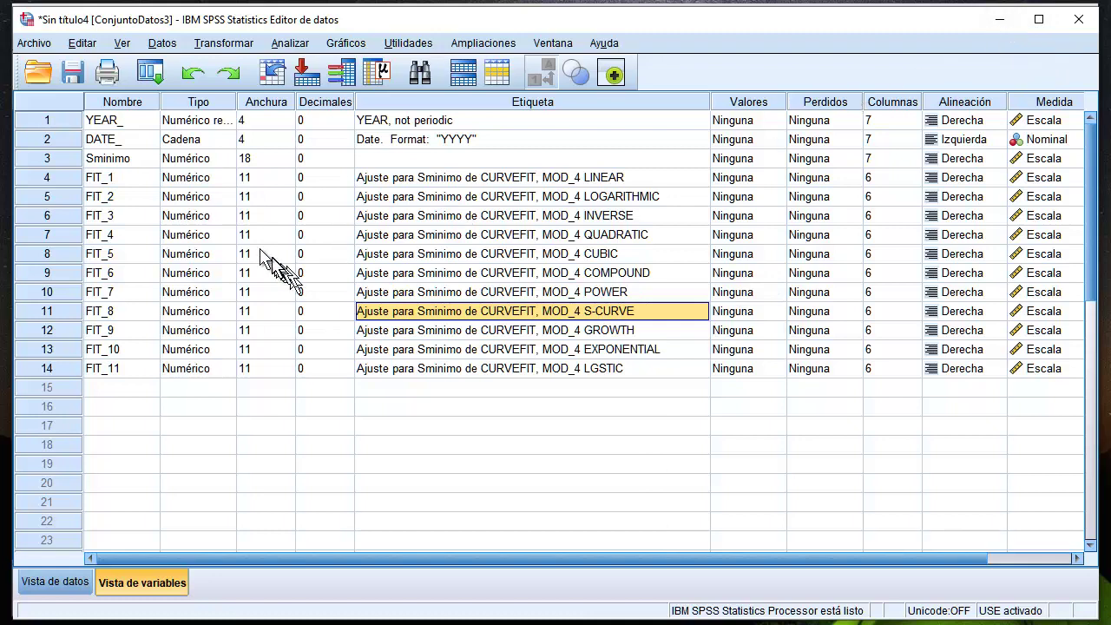
Reselect all cases in place of the year 1982–2016 range, minimize the output viewer, and return to the data view
{"action": "left_click", "coordinate": [161, 42]}
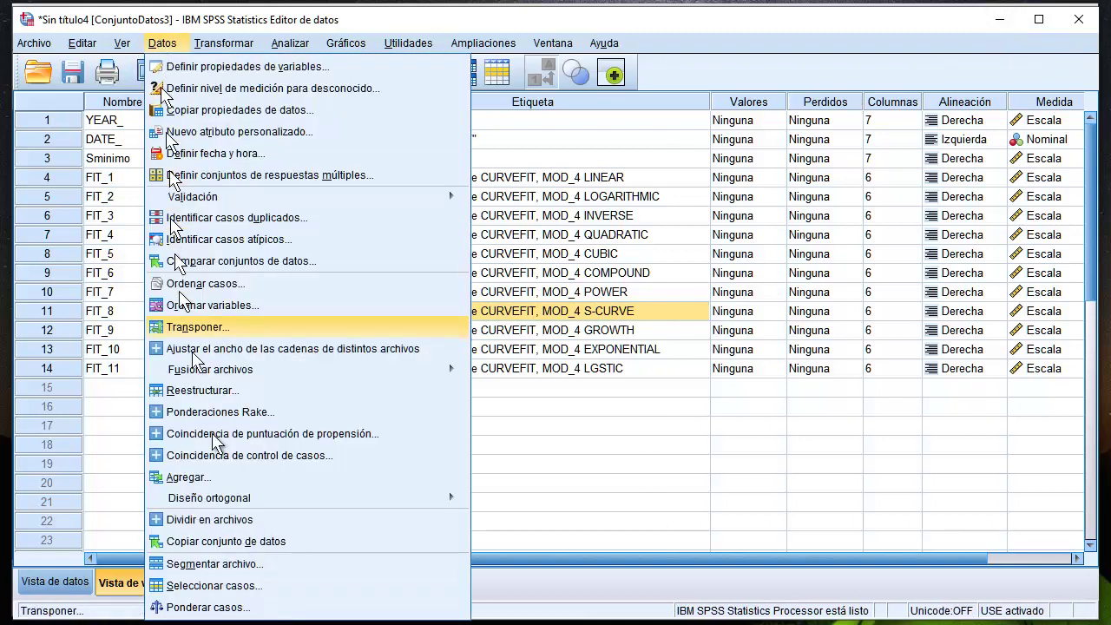
{"action": "left_click", "coordinate": [217, 585]}
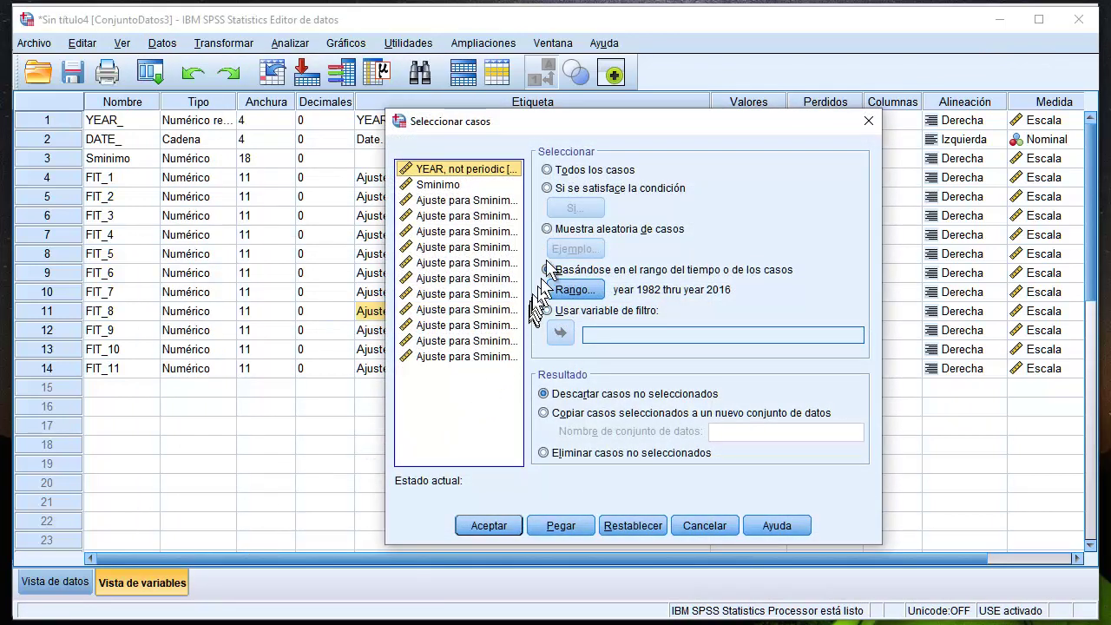
{"action": "left_click", "coordinate": [548, 170]}
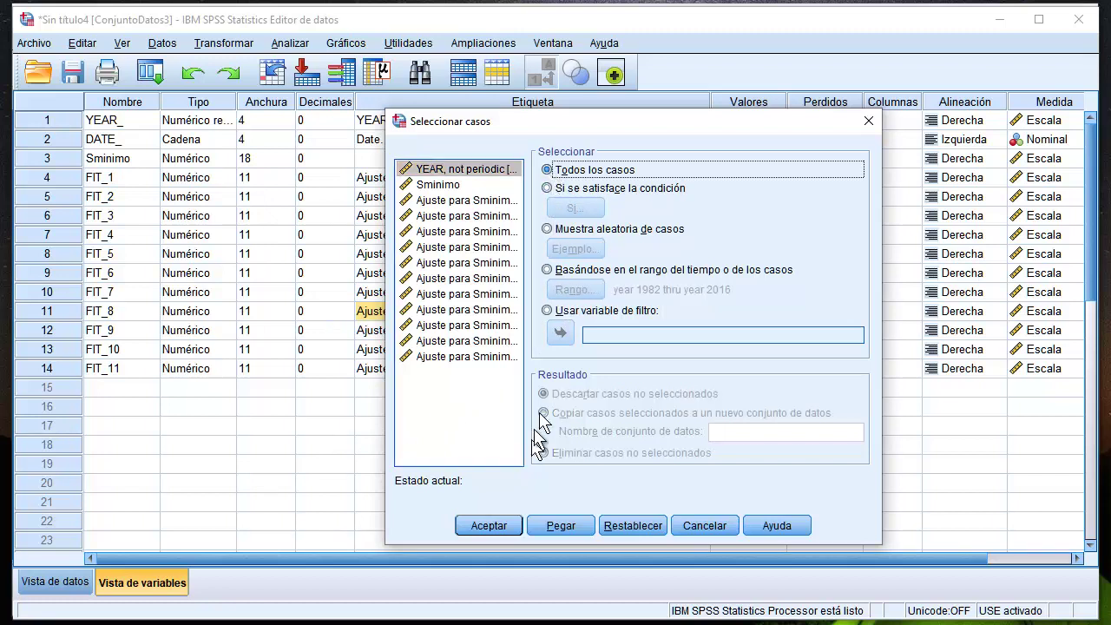
{"action": "left_click", "coordinate": [488, 526]}
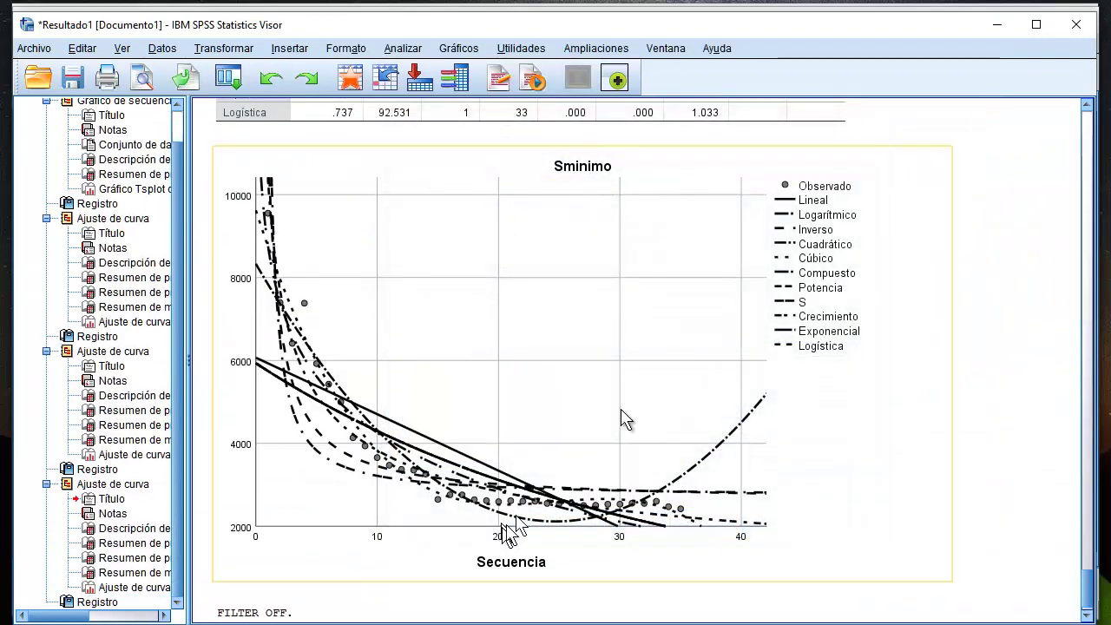
{"action": "left_click", "coordinate": [998, 26]}
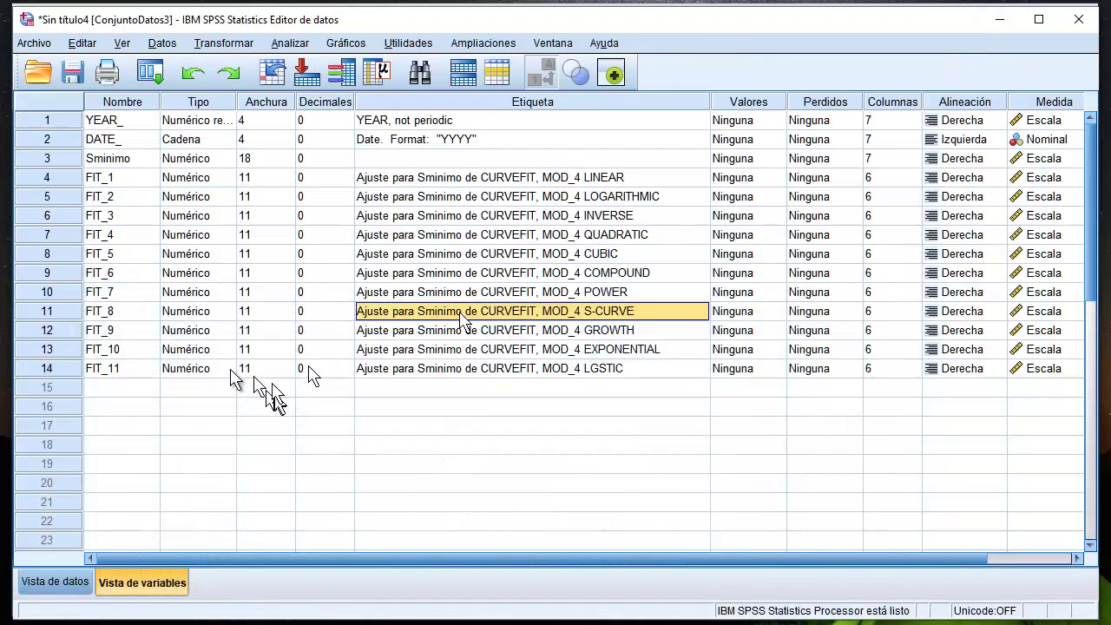
{"action": "left_click", "coordinate": [57, 584]}
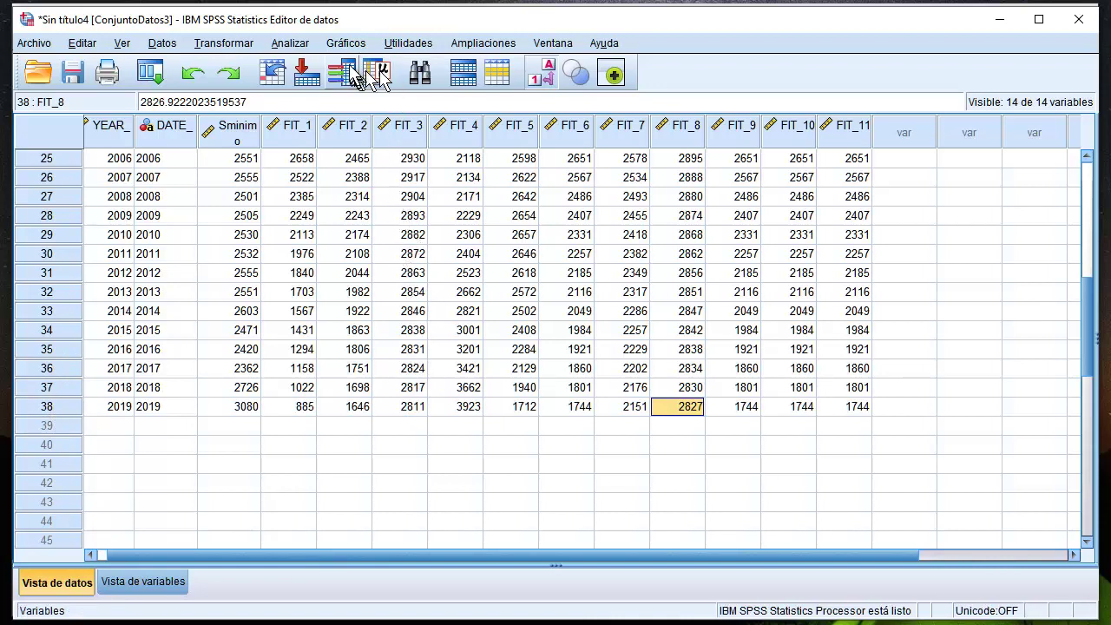
Set up a curve estimation of Sminimo over time with only the S model selected, excluding the other ten models
{"action": "left_click", "coordinate": [289, 43]}
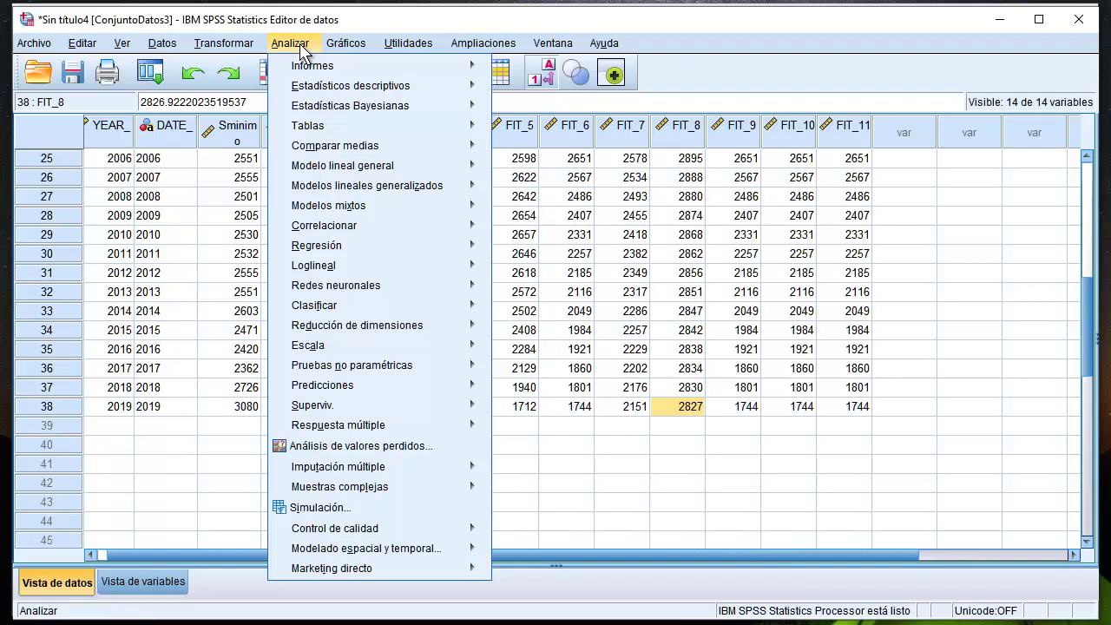
{"action": "mouse_move", "coordinate": [379, 265]}
{"action": "mouse_move", "coordinate": [408, 226]}
{"action": "mouse_move", "coordinate": [458, 247]}
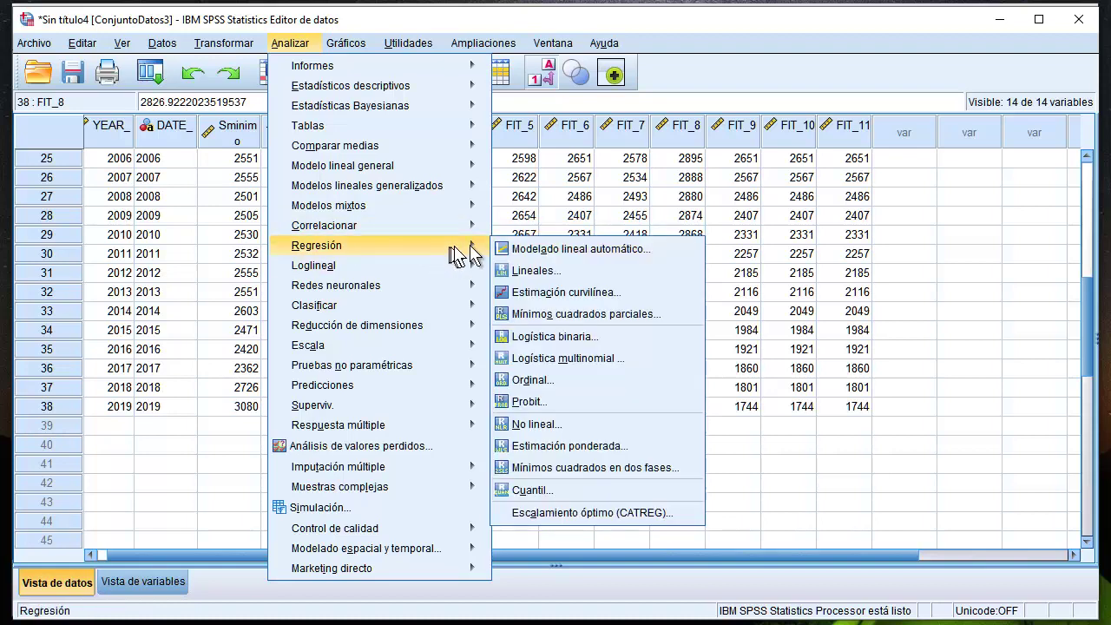
{"action": "left_click", "coordinate": [569, 293]}
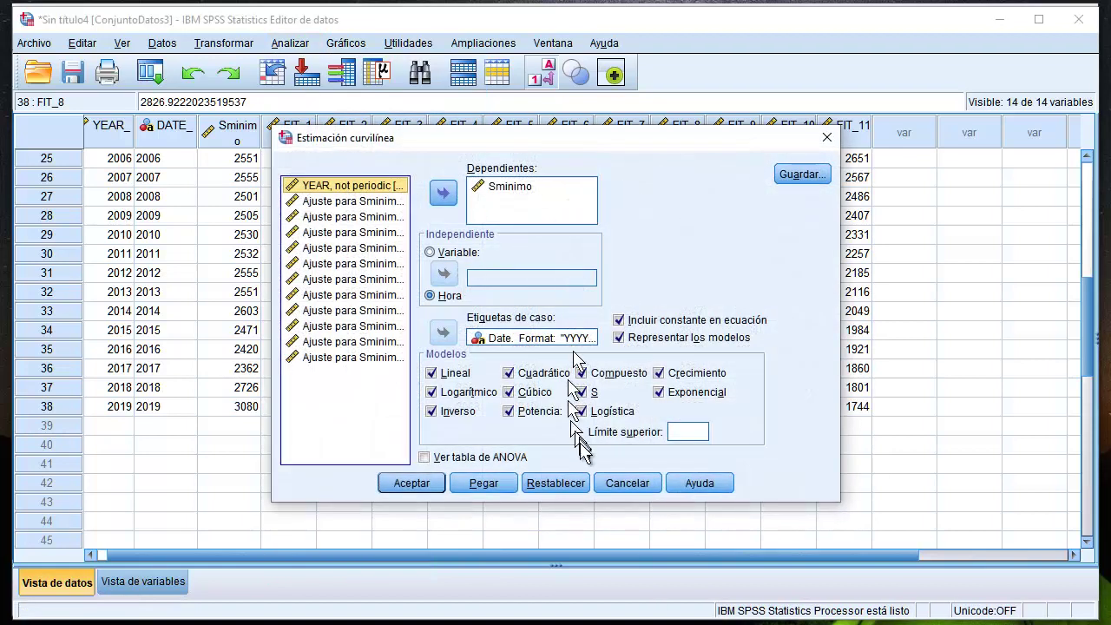
{"action": "left_click", "coordinate": [431, 373]}
{"action": "left_click", "coordinate": [432, 392]}
{"action": "left_click", "coordinate": [432, 411]}
{"action": "left_click", "coordinate": [509, 372]}
{"action": "left_click", "coordinate": [509, 391]}
{"action": "left_click", "coordinate": [509, 410]}
{"action": "left_click", "coordinate": [581, 372]}
{"action": "left_click", "coordinate": [581, 411]}
{"action": "left_click", "coordinate": [659, 372]}
{"action": "left_click", "coordinate": [659, 392]}
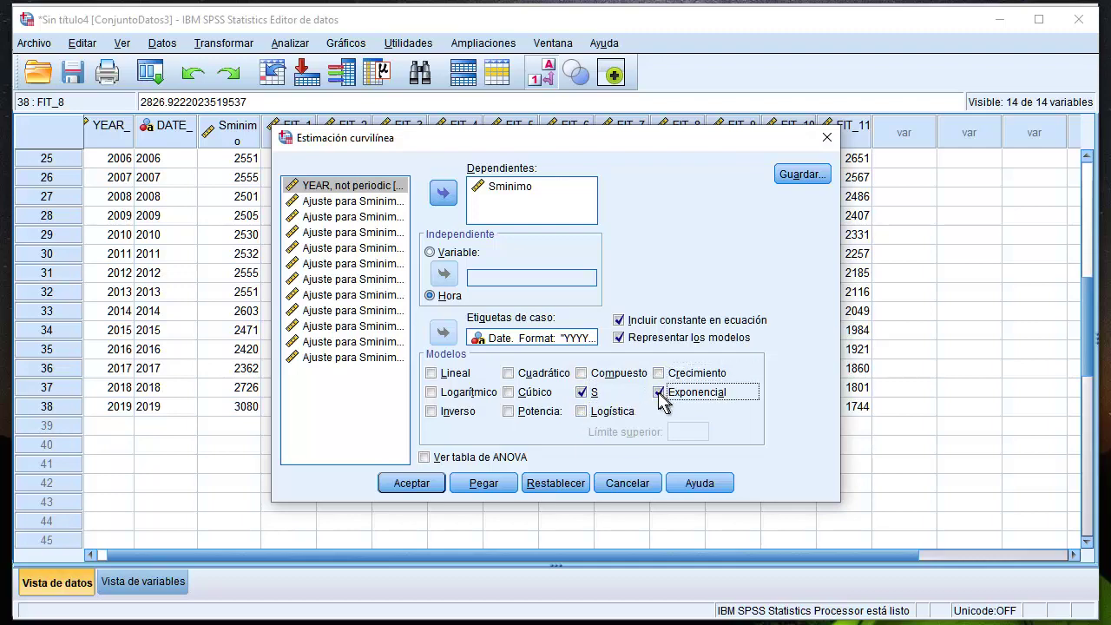
Save predicted values with 95% prediction intervals, forecast through year 2024, and run the S-model estimation, accepting the new variables
{"action": "left_click", "coordinate": [799, 176]}
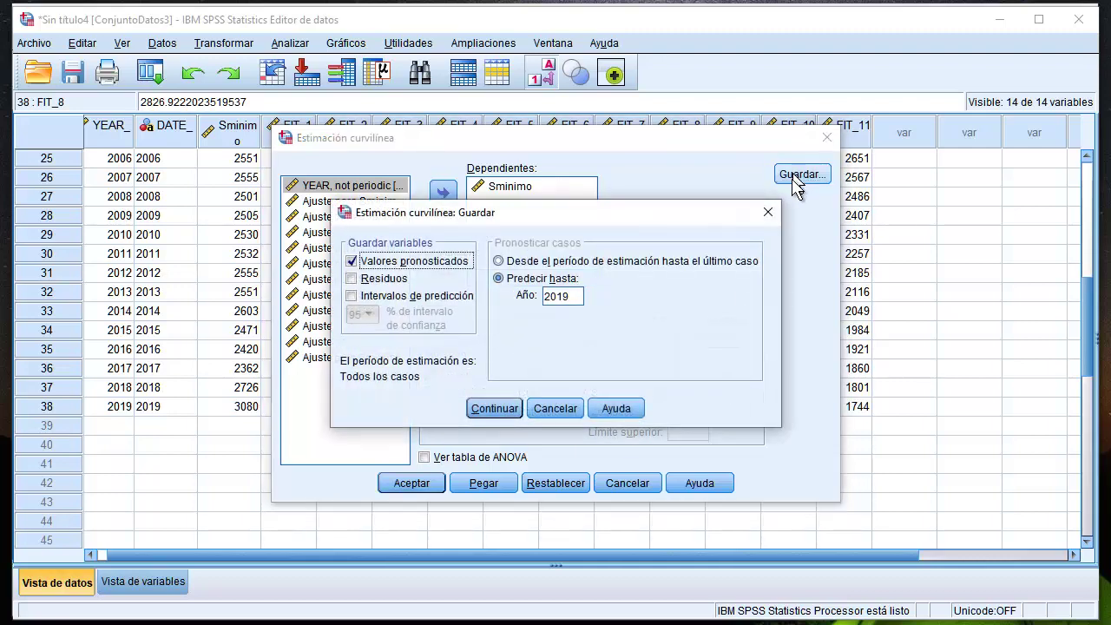
{"action": "left_click", "coordinate": [357, 297]}
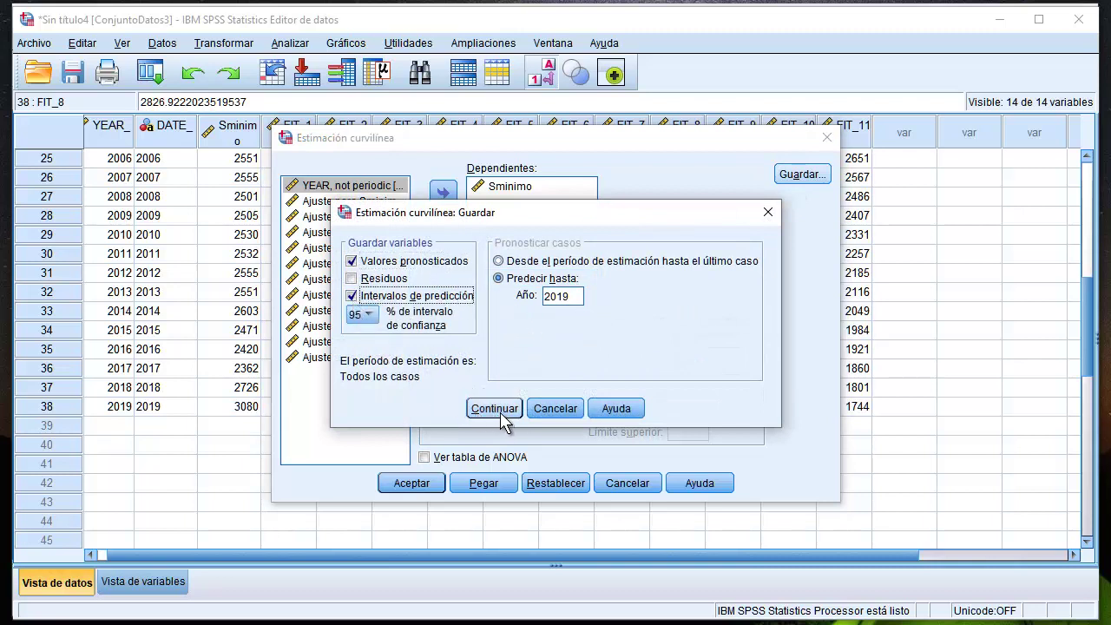
{"action": "left_click", "coordinate": [368, 315]}
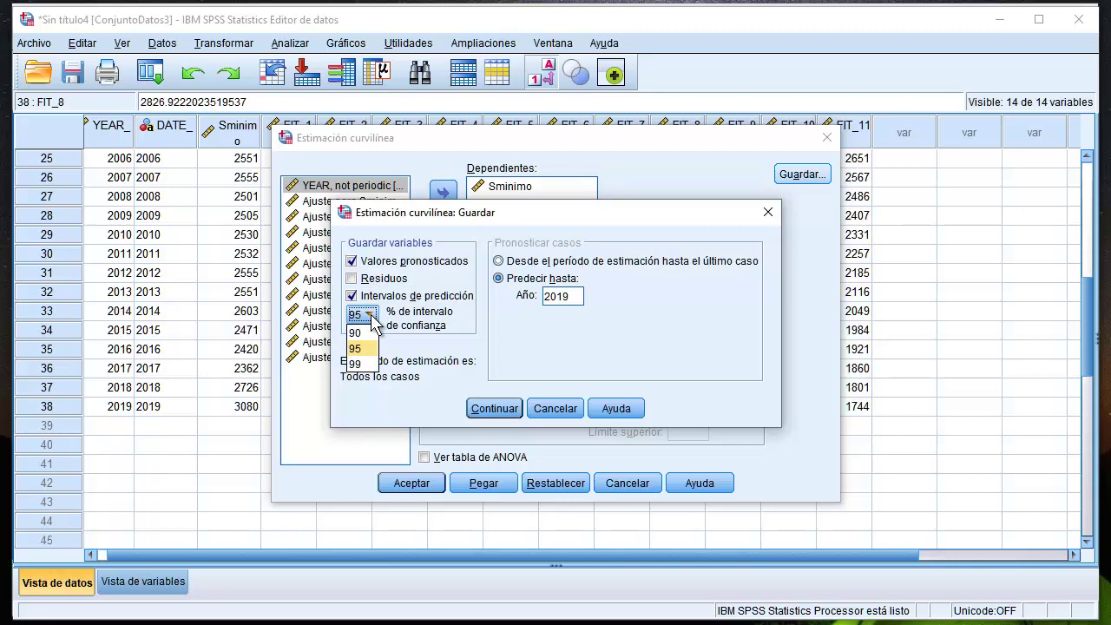
{"action": "left_click", "coordinate": [371, 317]}
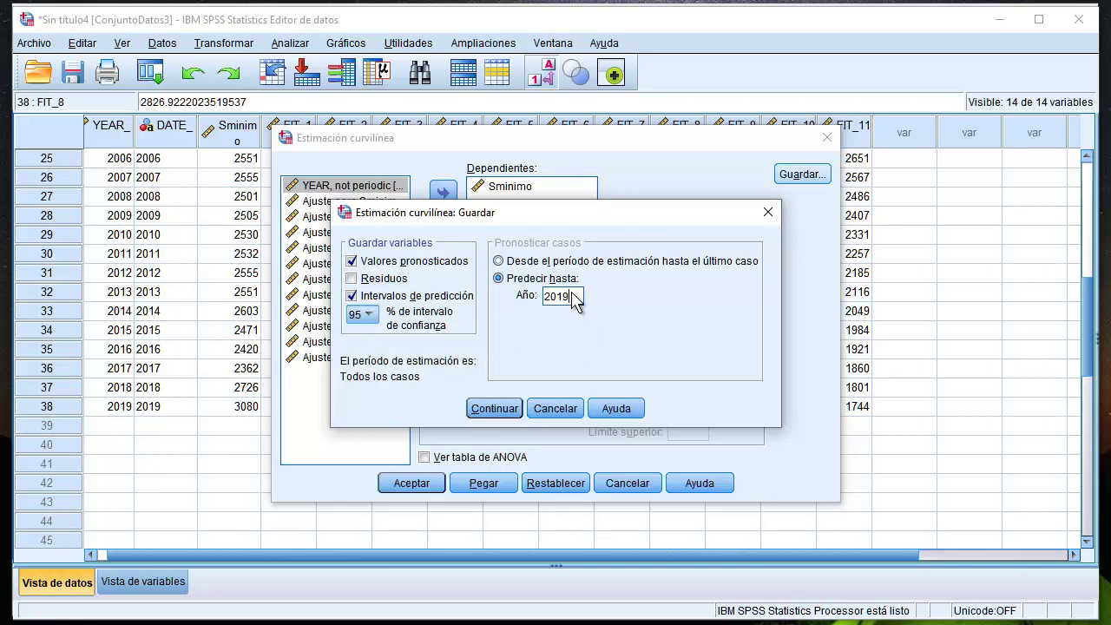
{"action": "left_click_drag", "start_coordinate": [566, 295], "coordinate": [556, 297]}
{"action": "left_click", "coordinate": [486, 408]}
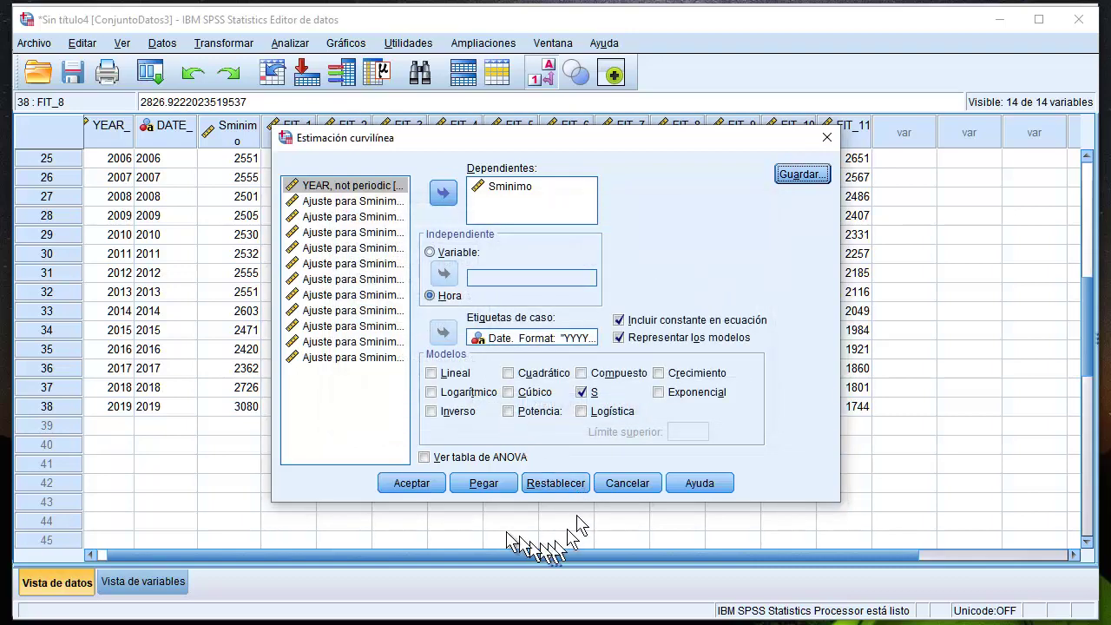
{"action": "left_click", "coordinate": [417, 485]}
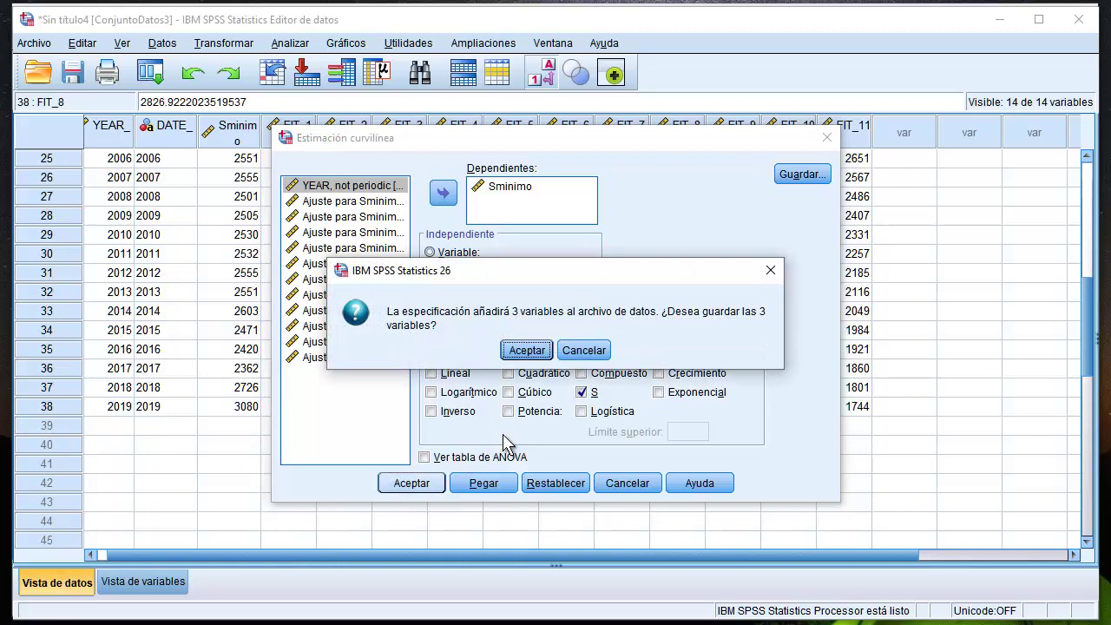
{"action": "left_click", "coordinate": [525, 350]}
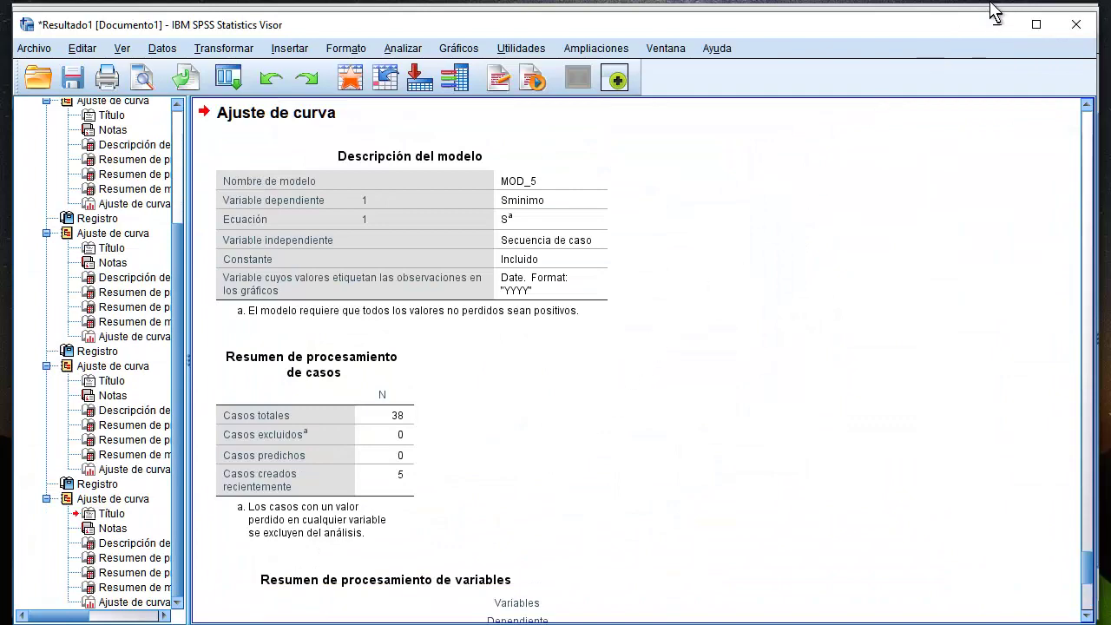
Review the S model's summary, parameter estimates and fitted curve plot for Sminimo, and minimize the output viewer
{"action": "scroll", "coordinate": [829, 139], "scroll_direction": "down", "scroll_amount": 3}
{"action": "scroll", "coordinate": [830, 139], "scroll_direction": "down", "scroll_amount": 3}
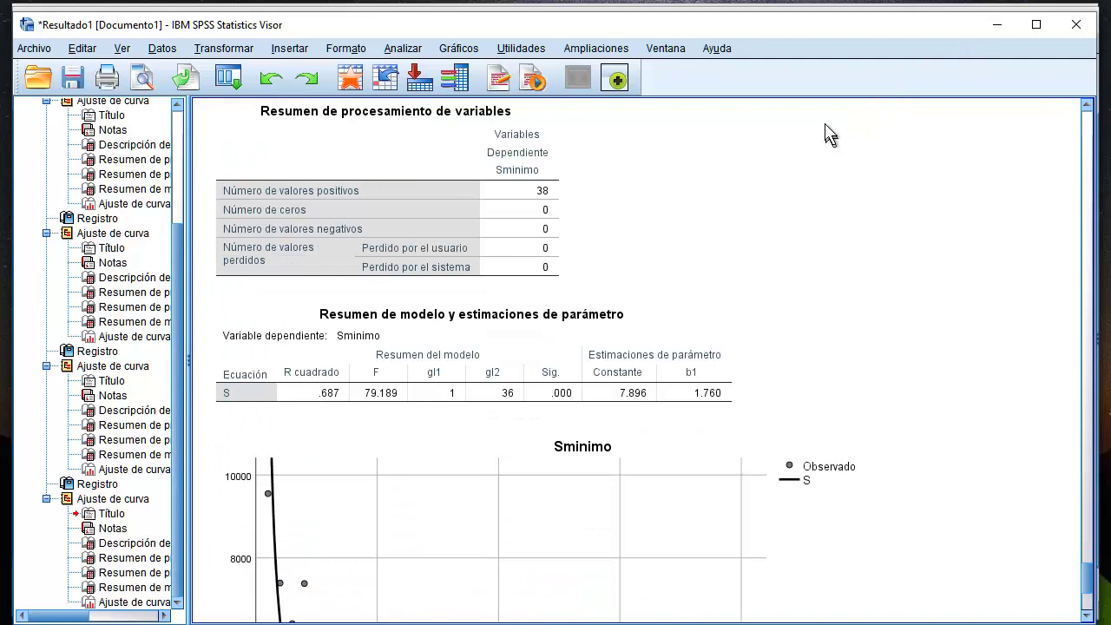
{"action": "scroll", "coordinate": [827, 129], "scroll_direction": "down", "scroll_amount": 3}
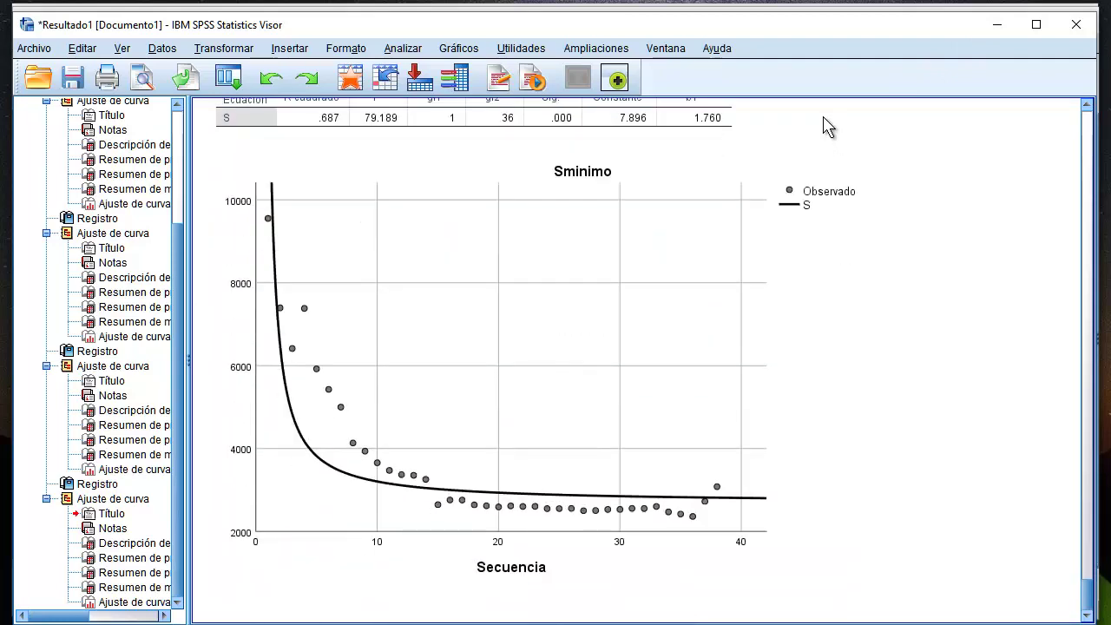
{"action": "left_click", "coordinate": [697, 336]}
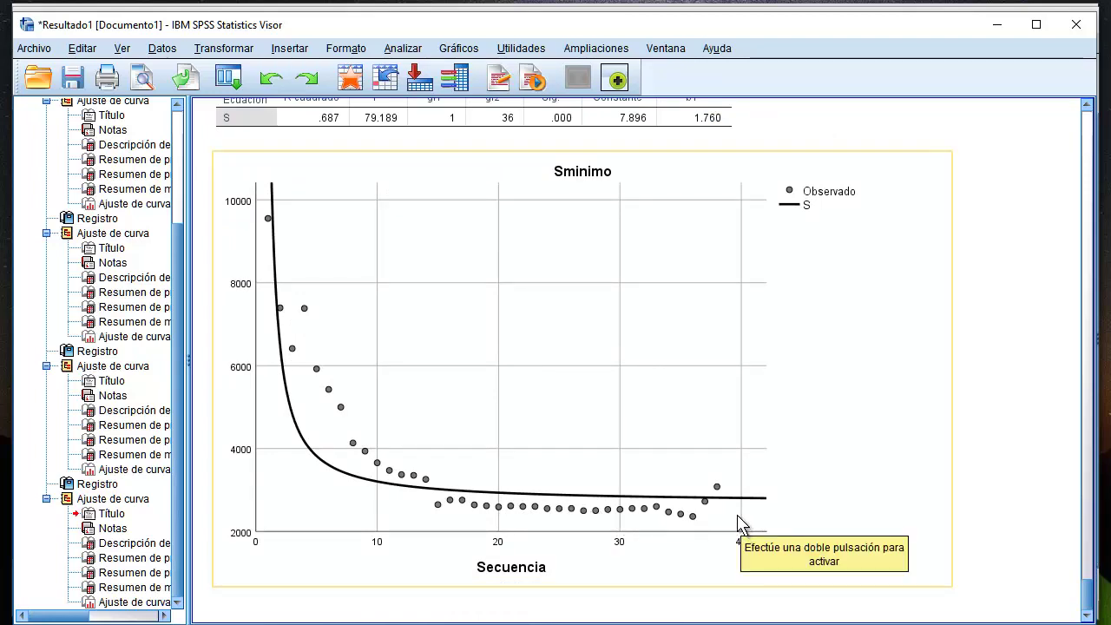
{"action": "left_click", "coordinate": [877, 113]}
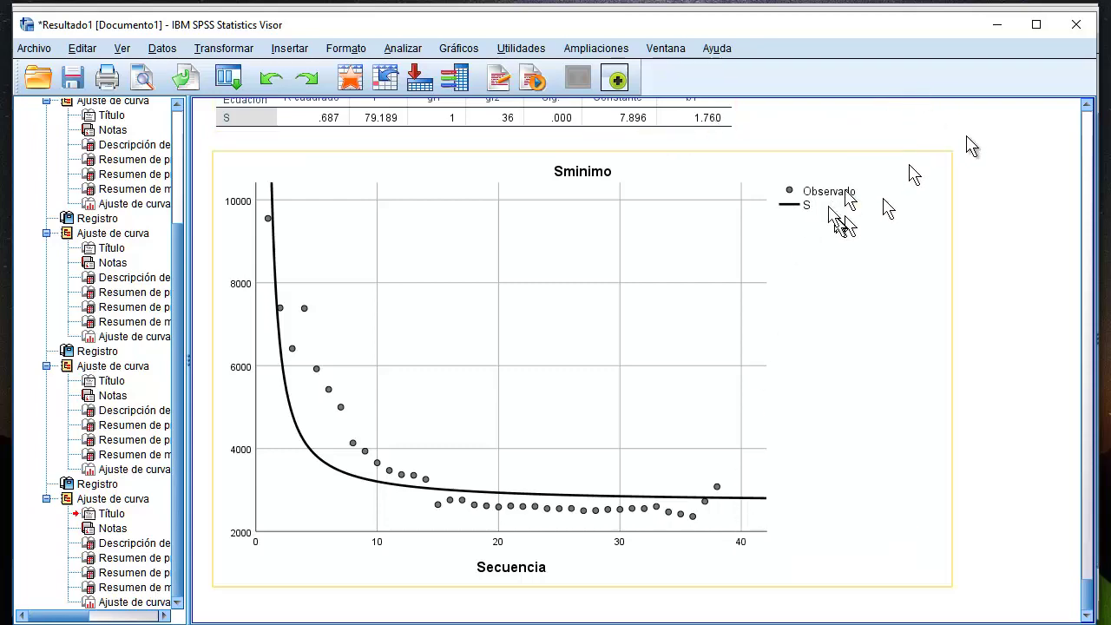
{"action": "left_click", "coordinate": [996, 26]}
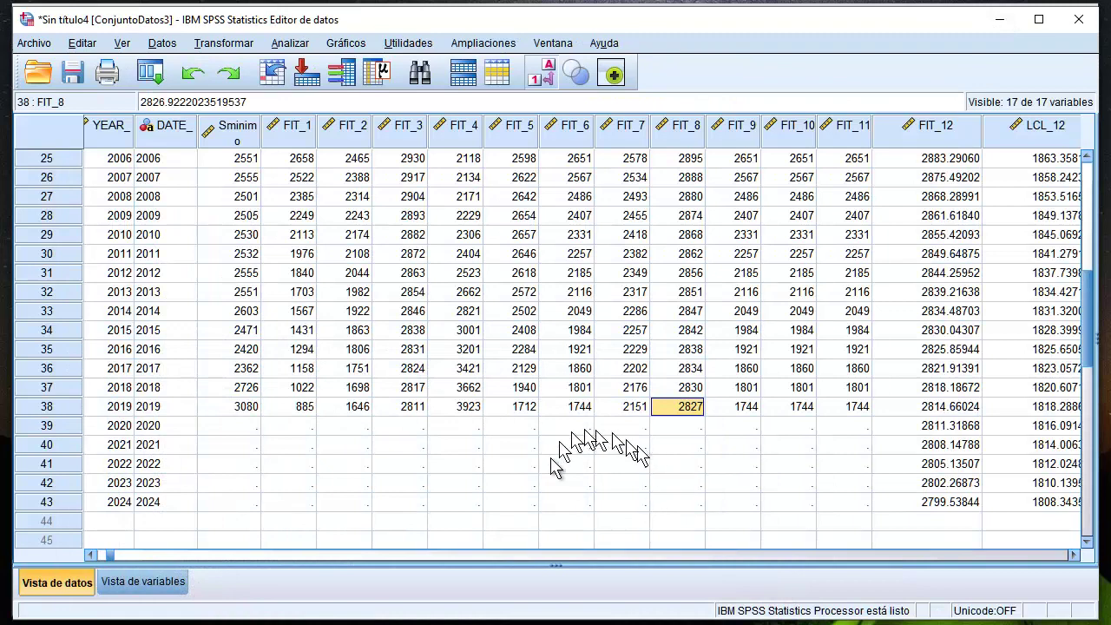
Set the decimals of FIT_12, LCL_12 and UCL_12 to 0 by copying the setting from another variable
{"action": "left_click", "coordinate": [145, 584]}
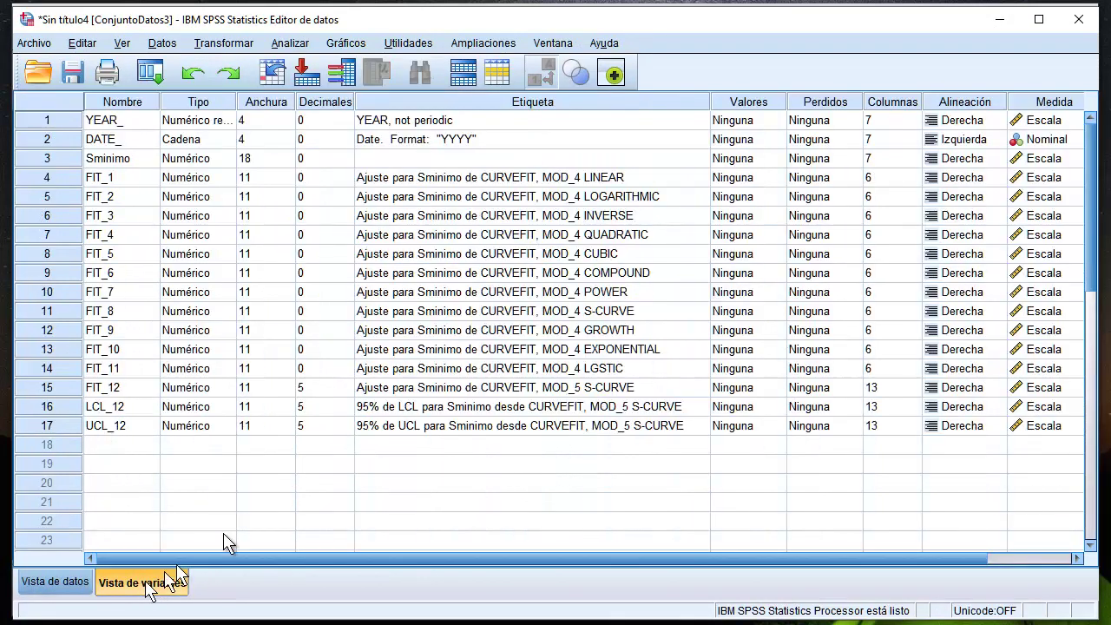
{"action": "right_click", "coordinate": [317, 339]}
{"action": "left_click", "coordinate": [345, 343]}
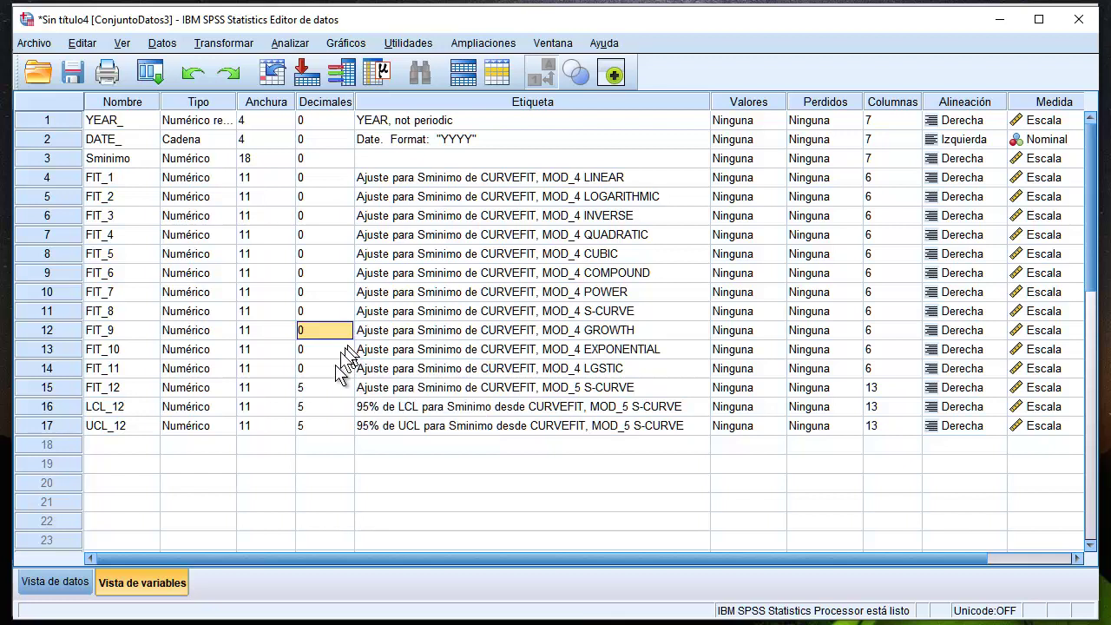
{"action": "left_click_drag", "start_coordinate": [317, 387], "coordinate": [319, 410]}
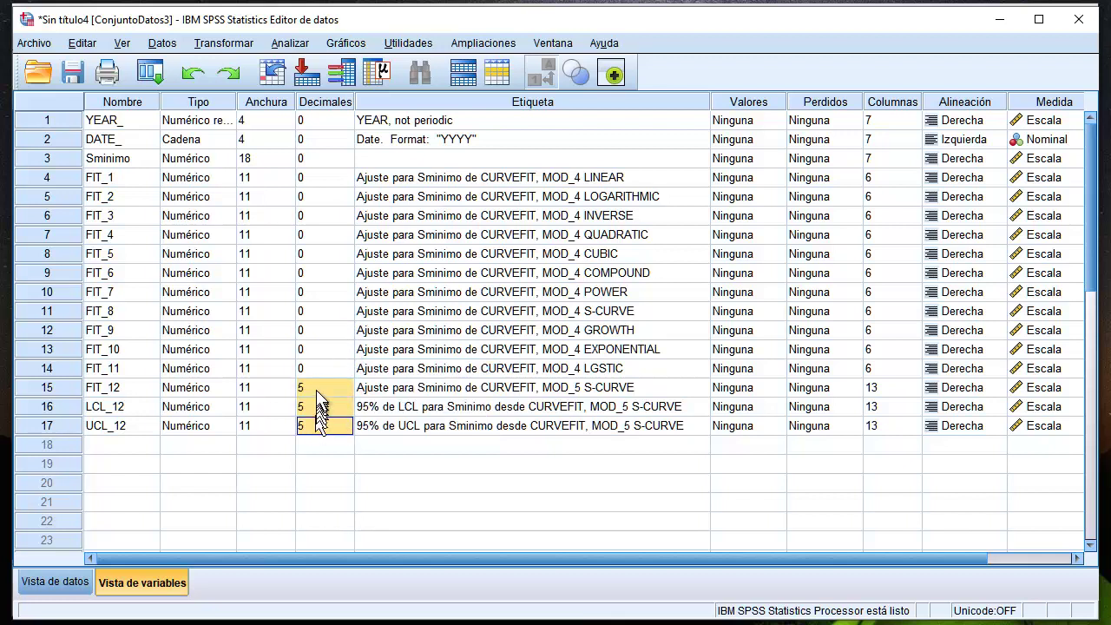
{"action": "right_click", "coordinate": [315, 388]}
{"action": "left_click", "coordinate": [340, 426]}
Delete the variables FIT_1 to FIT_11, keeping only the new S-curve forecast and its confidence limits
{"action": "left_click", "coordinate": [42, 178]}
{"action": "left_click_drag", "start_coordinate": [41, 178], "coordinate": [41, 375]}
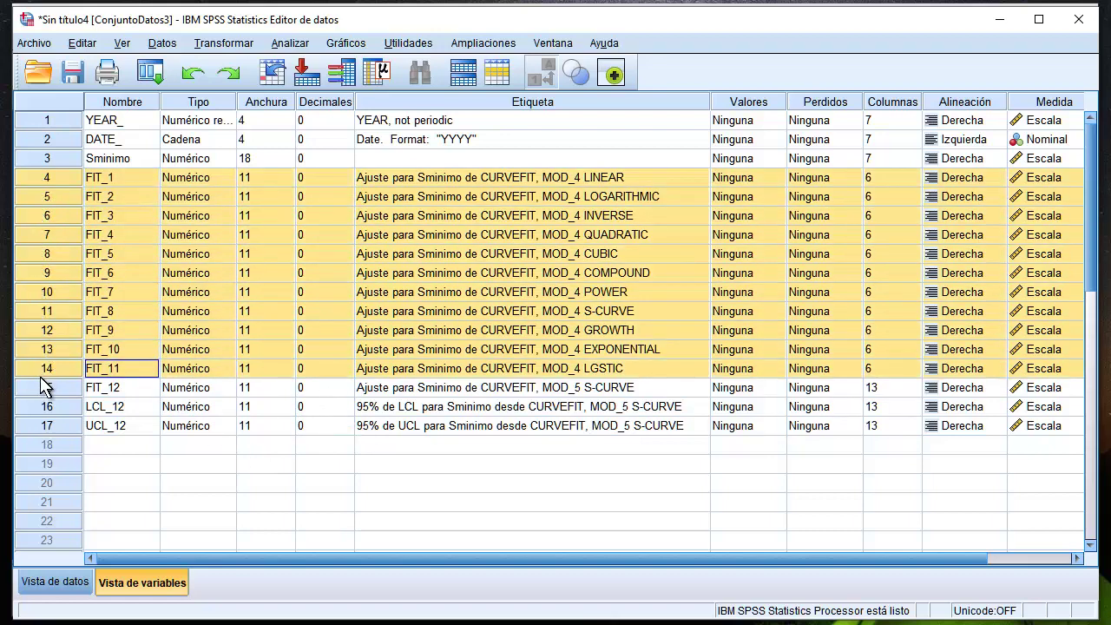
{"action": "right_click", "coordinate": [50, 214]}
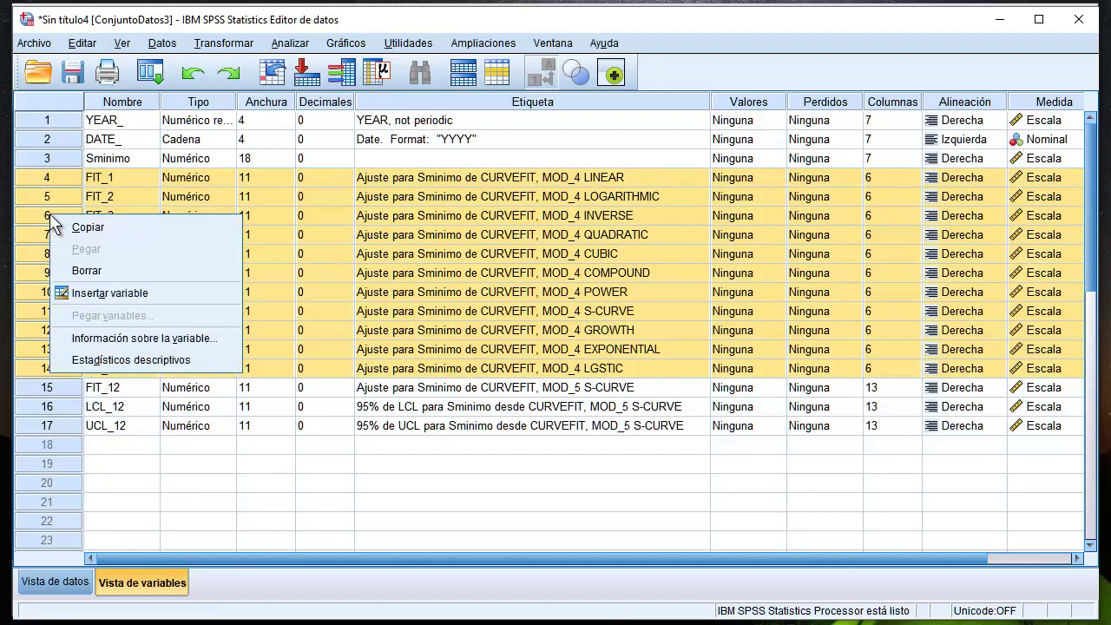
{"action": "left_click", "coordinate": [87, 271]}
{"action": "left_click", "coordinate": [168, 330]}
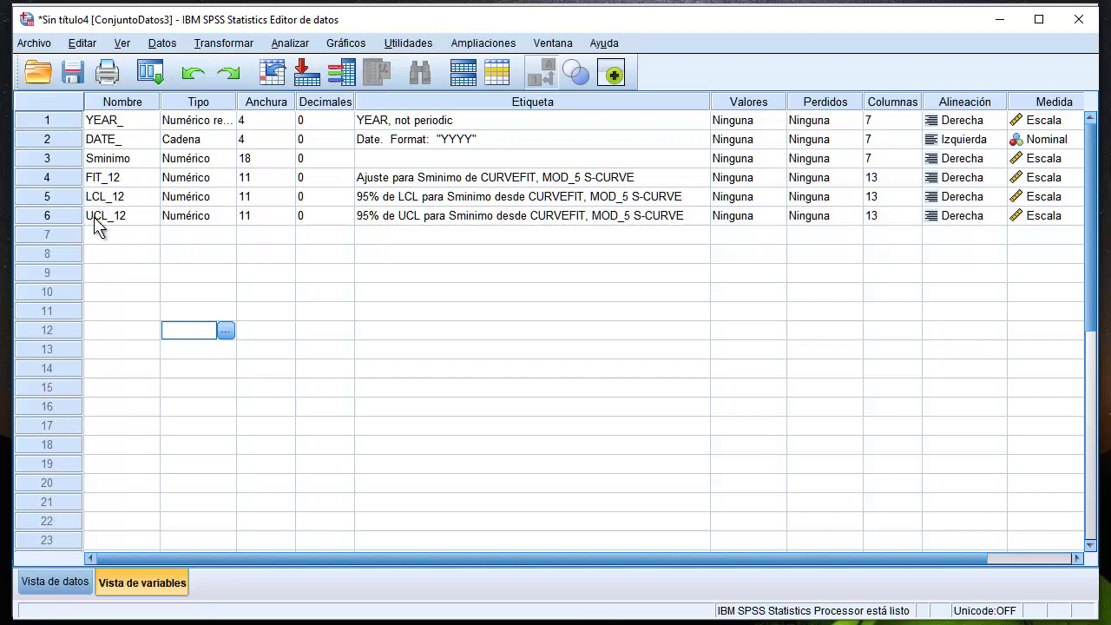
Examine the 2024 Sminimo forecast in the data together with its lower and upper 95% limits
{"action": "left_click", "coordinate": [59, 582]}
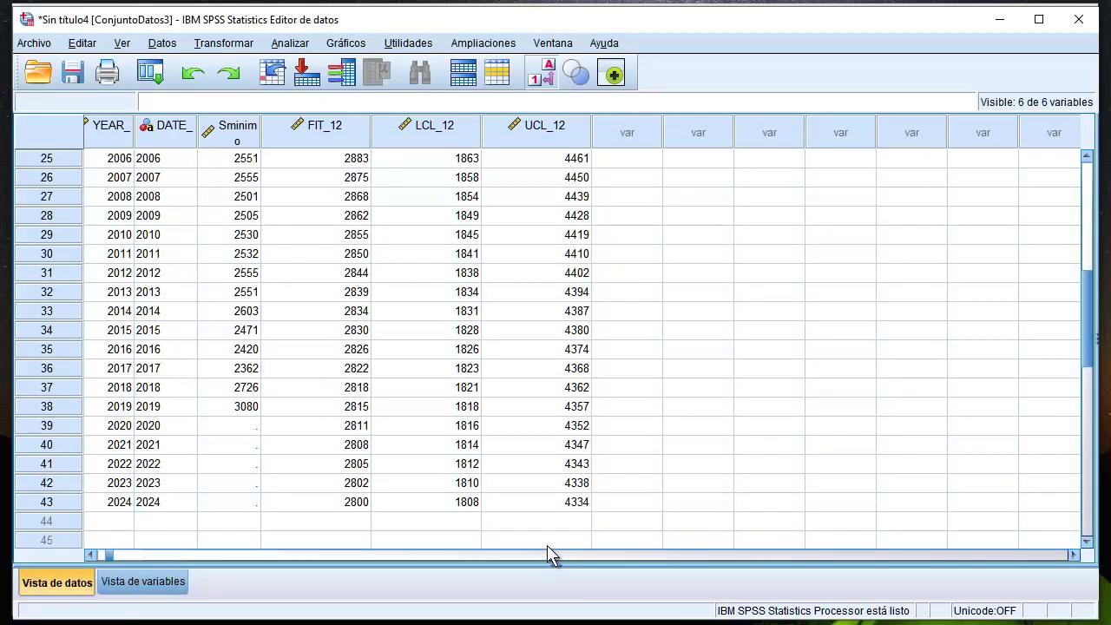
{"action": "left_click", "coordinate": [358, 505]}
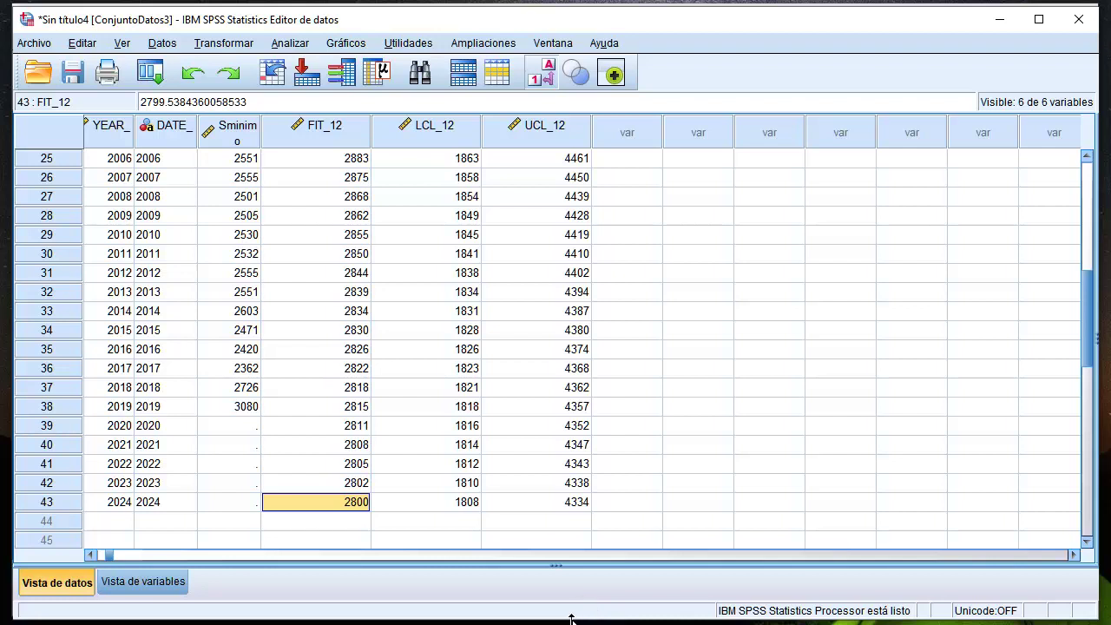
{"action": "left_click", "coordinate": [469, 511]}
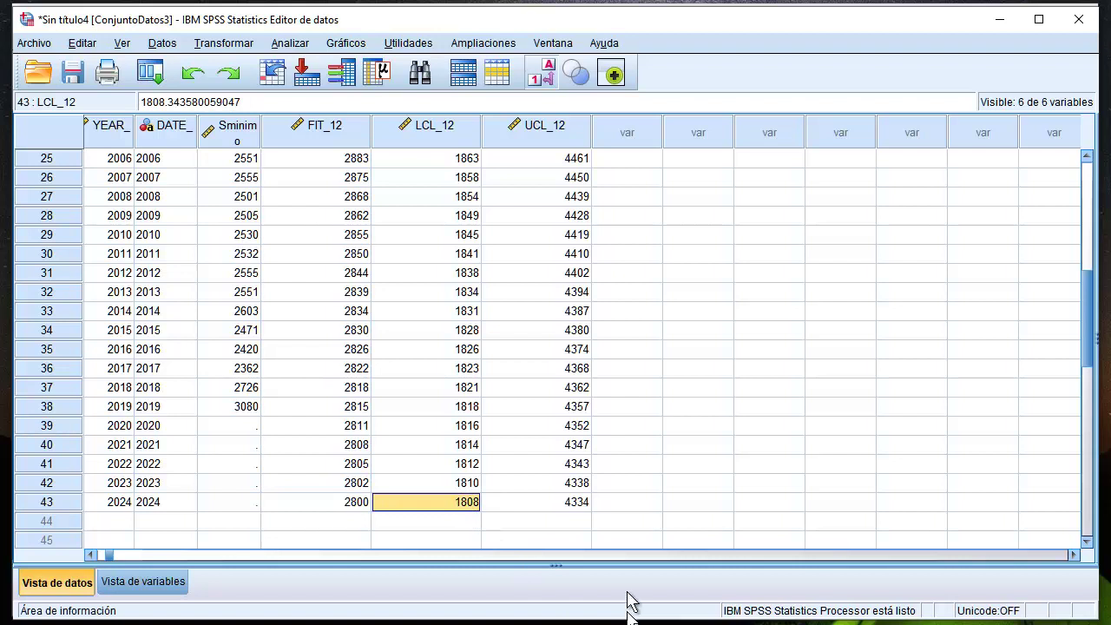
{"action": "left_click", "coordinate": [575, 504]}
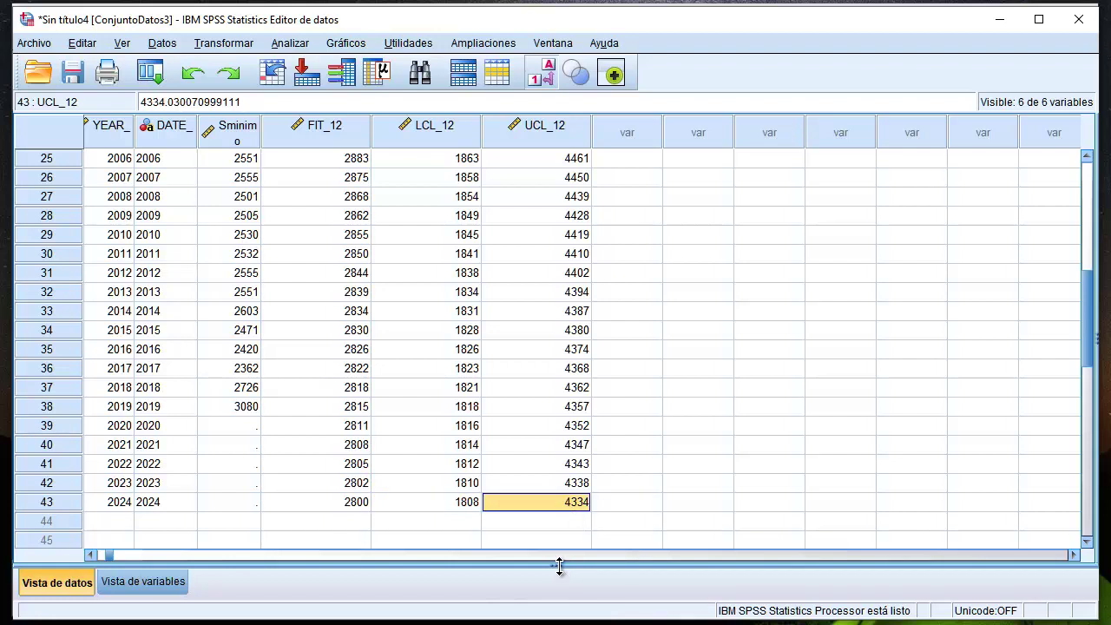
{"action": "left_click", "coordinate": [467, 502]}
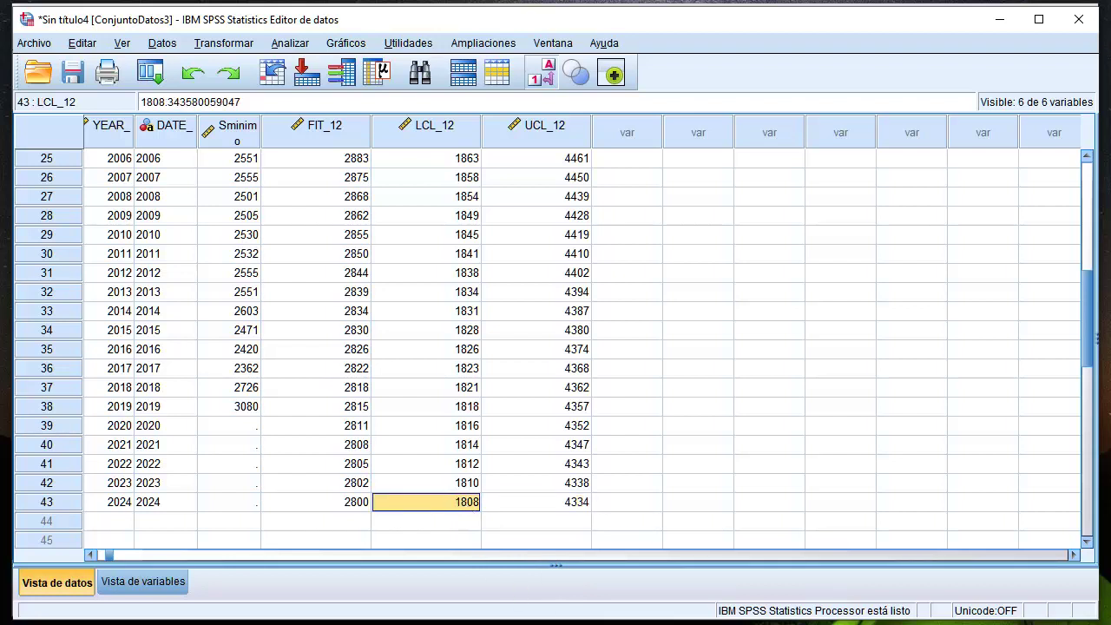
{"action": "left_click", "coordinate": [580, 504]}
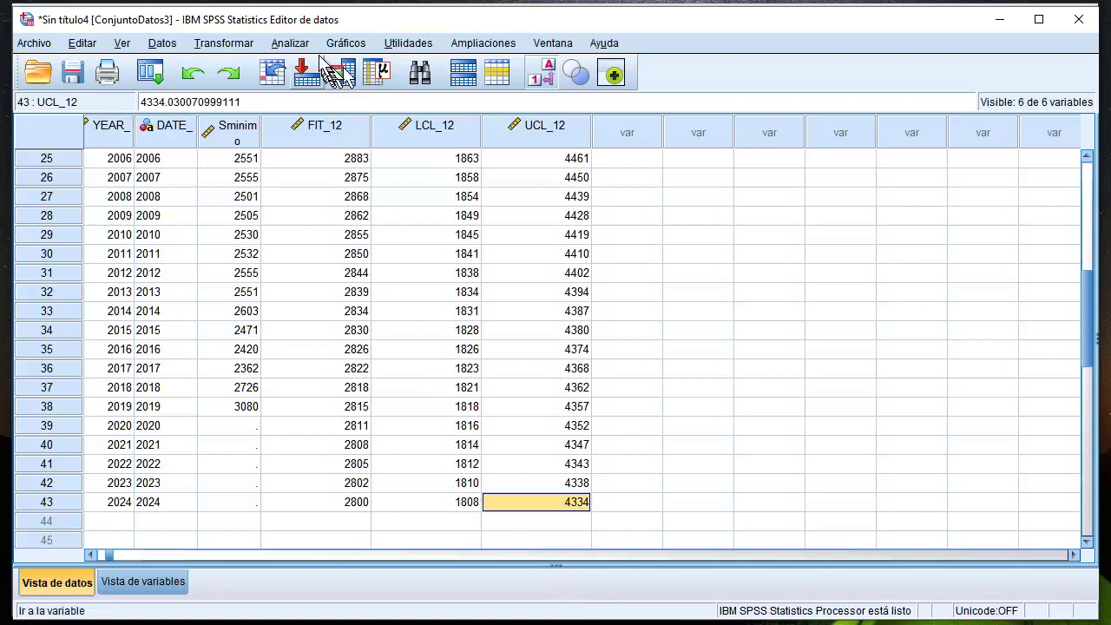
Create a sequence chart of Sminimo with the S-curve fit and its 95% LCL and UCL variables, with Date as the time axis labels
{"action": "left_click", "coordinate": [290, 43]}
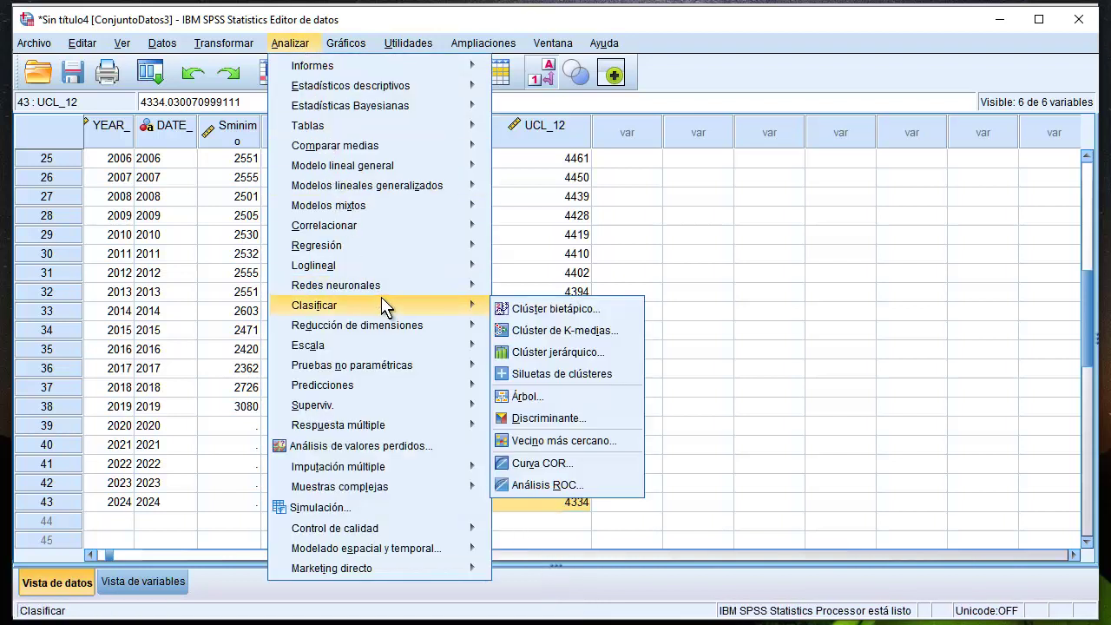
{"action": "mouse_move", "coordinate": [380, 248]}
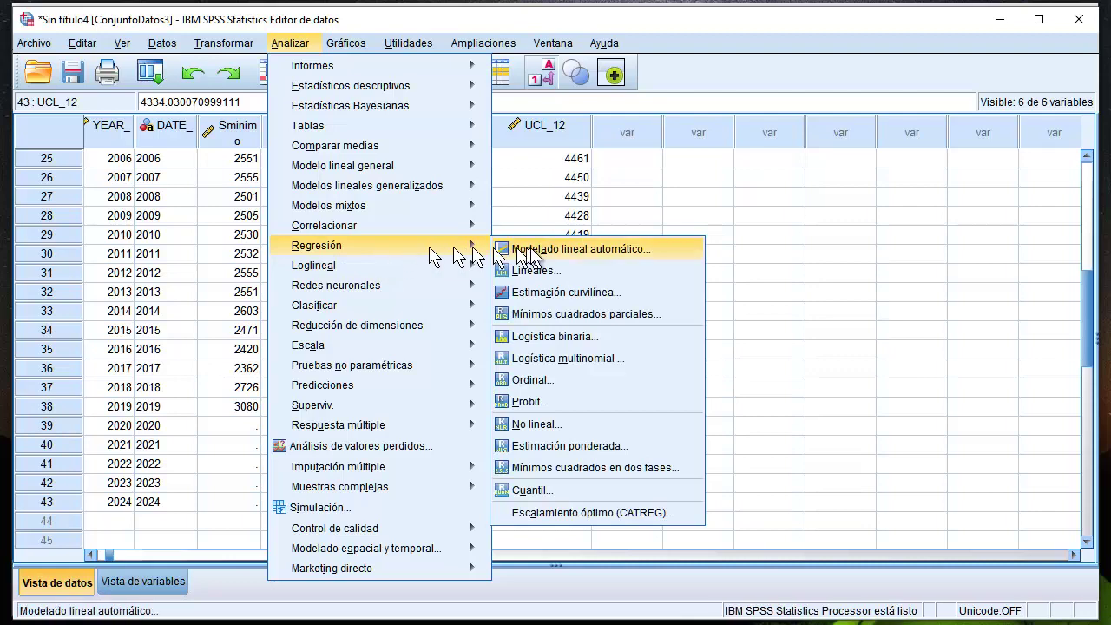
{"action": "mouse_move", "coordinate": [395, 386]}
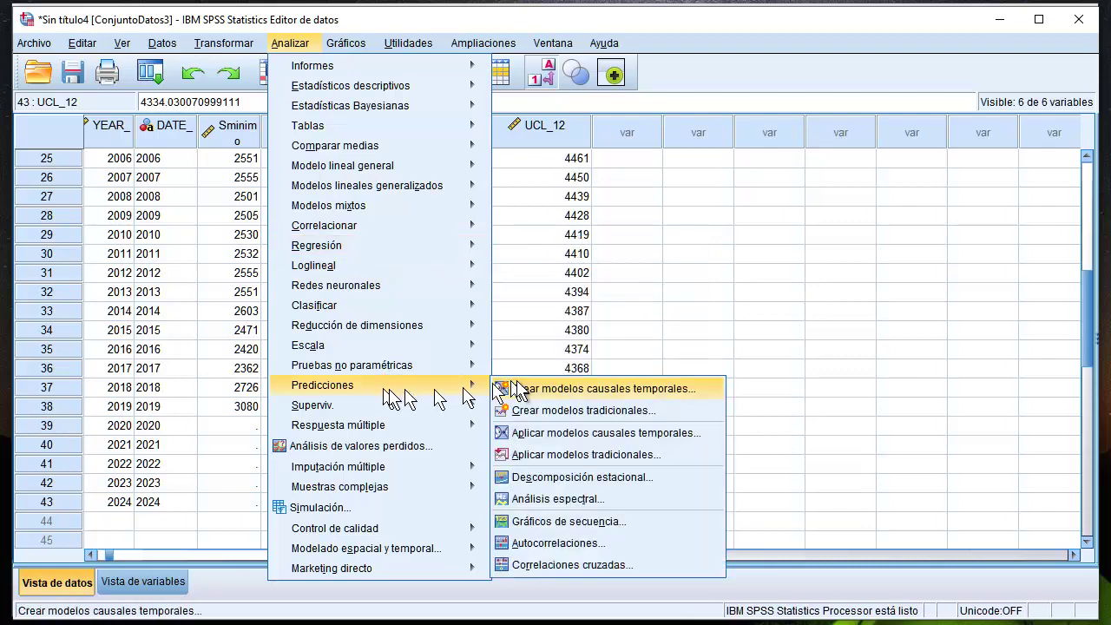
{"action": "left_click", "coordinate": [564, 521]}
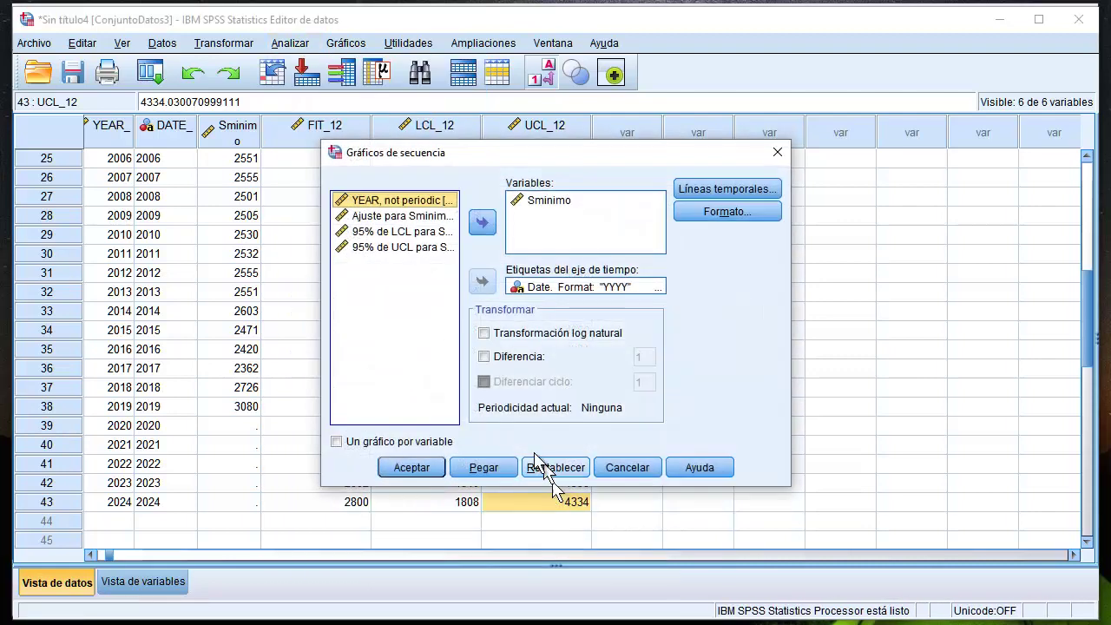
{"action": "left_click", "coordinate": [410, 216]}
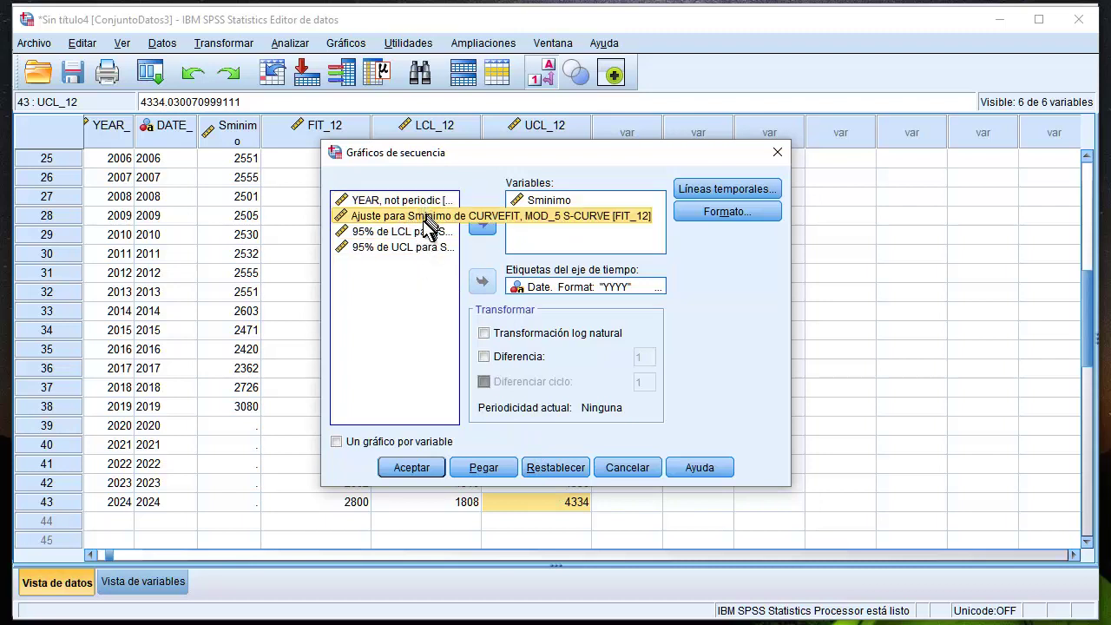
{"action": "left_click", "coordinate": [419, 231], "text": "ctrl"}
{"action": "left_click", "coordinate": [419, 247], "text": "ctrl"}
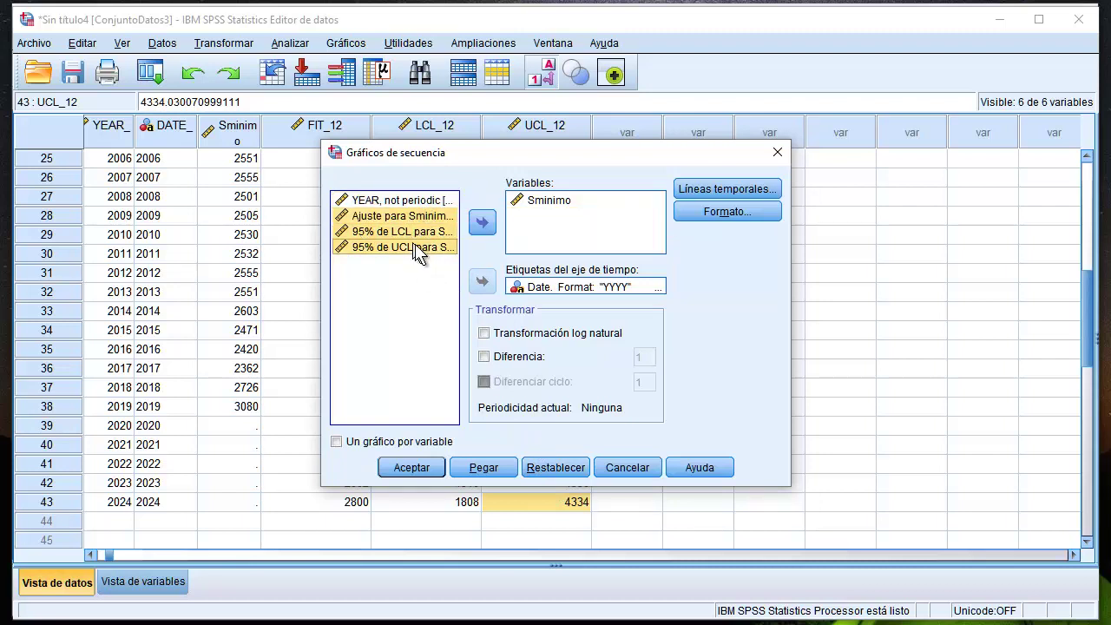
{"action": "left_click", "coordinate": [482, 223]}
{"action": "left_click", "coordinate": [413, 478]}
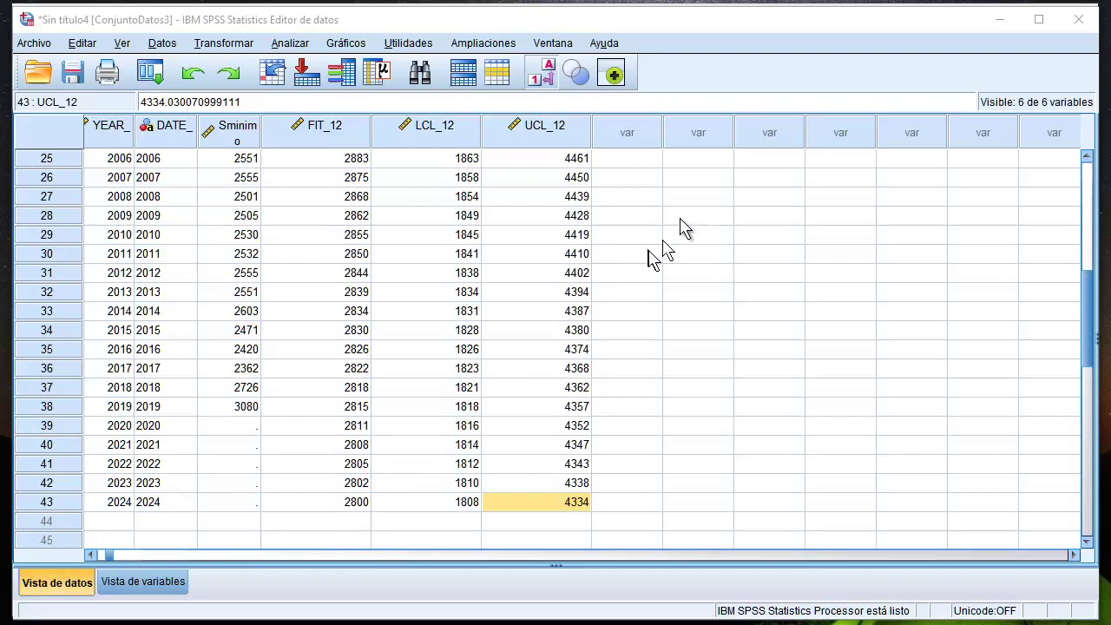
Open the Estacional worksheet of the Excel file Proyecciones lineales y estacionales.xlsx as a new dataset, reading variable names from the first row
{"action": "left_click", "coordinate": [38, 72]}
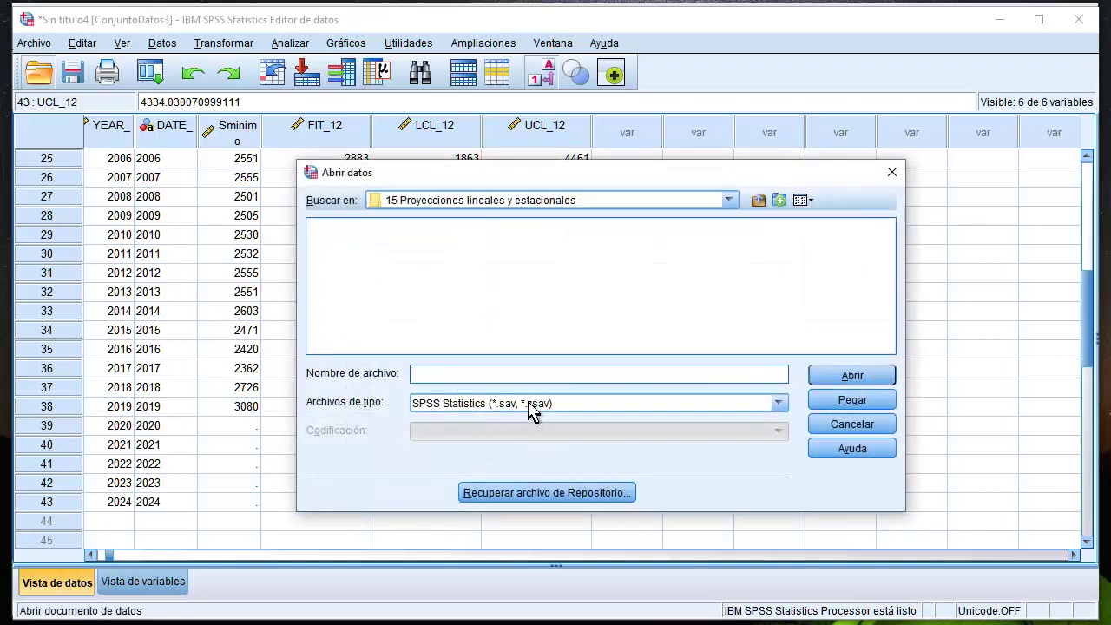
{"action": "left_click", "coordinate": [529, 406]}
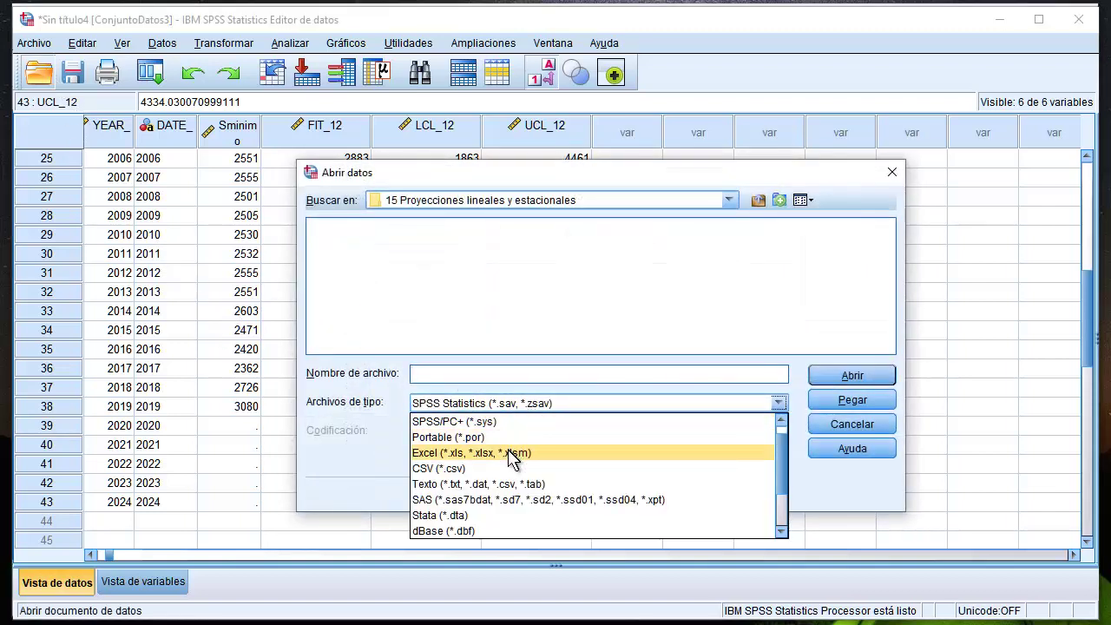
{"action": "left_click", "coordinate": [512, 453]}
{"action": "left_click", "coordinate": [473, 230]}
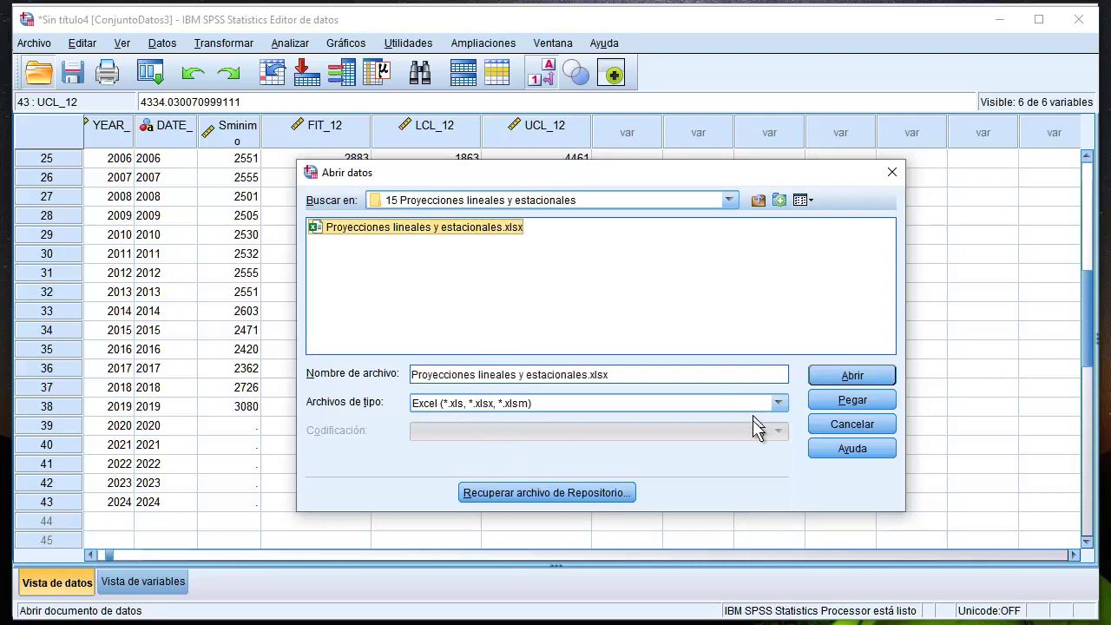
{"action": "left_click", "coordinate": [852, 375]}
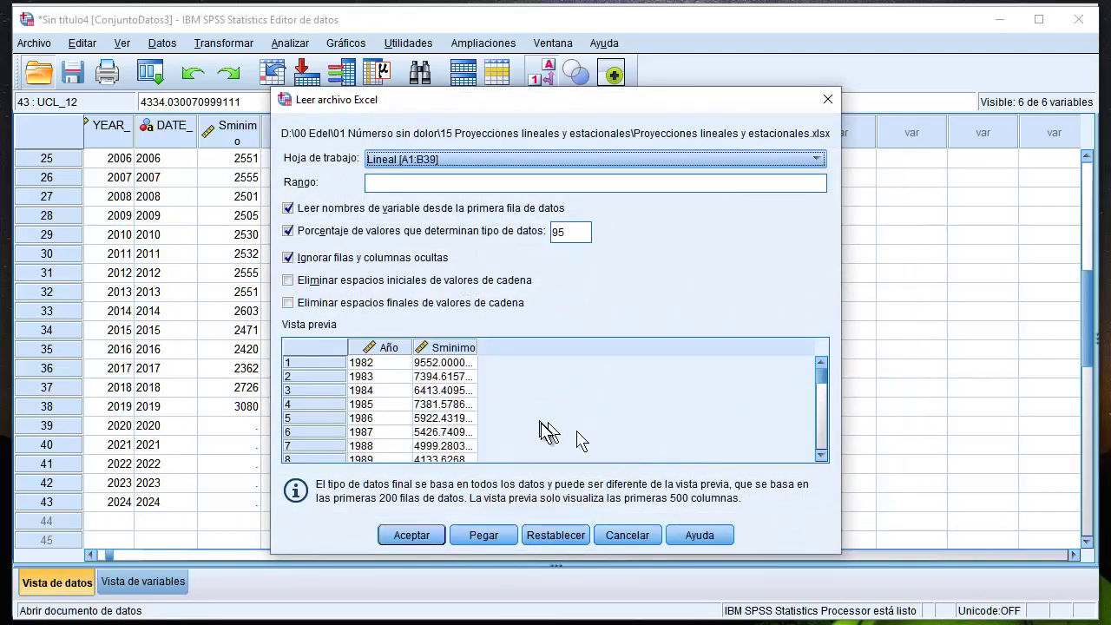
{"action": "left_click", "coordinate": [490, 158]}
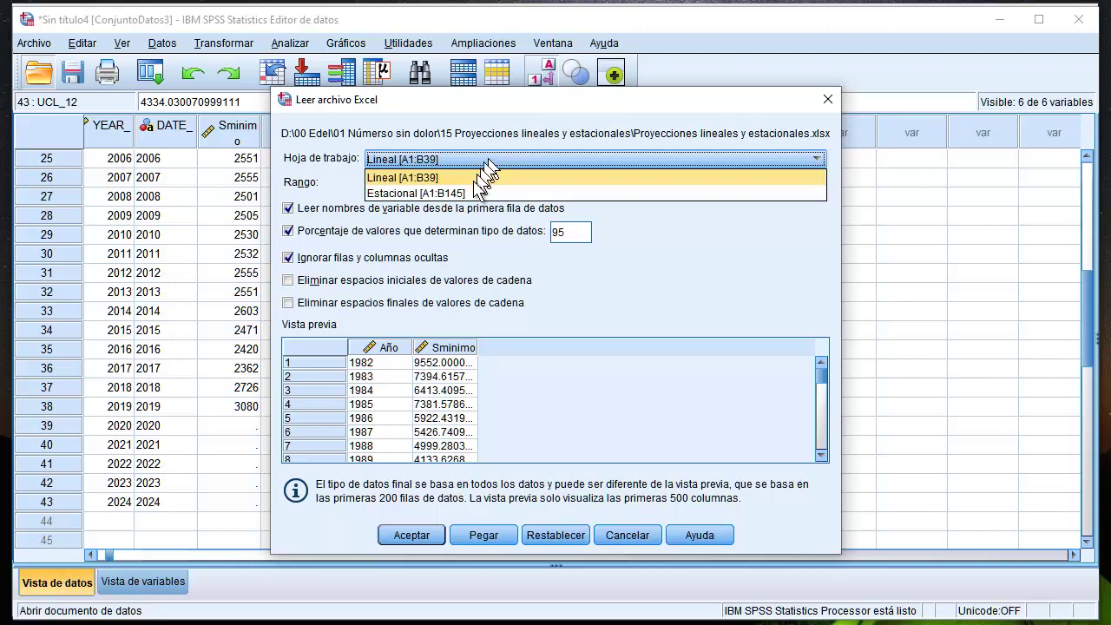
{"action": "left_click", "coordinate": [469, 195]}
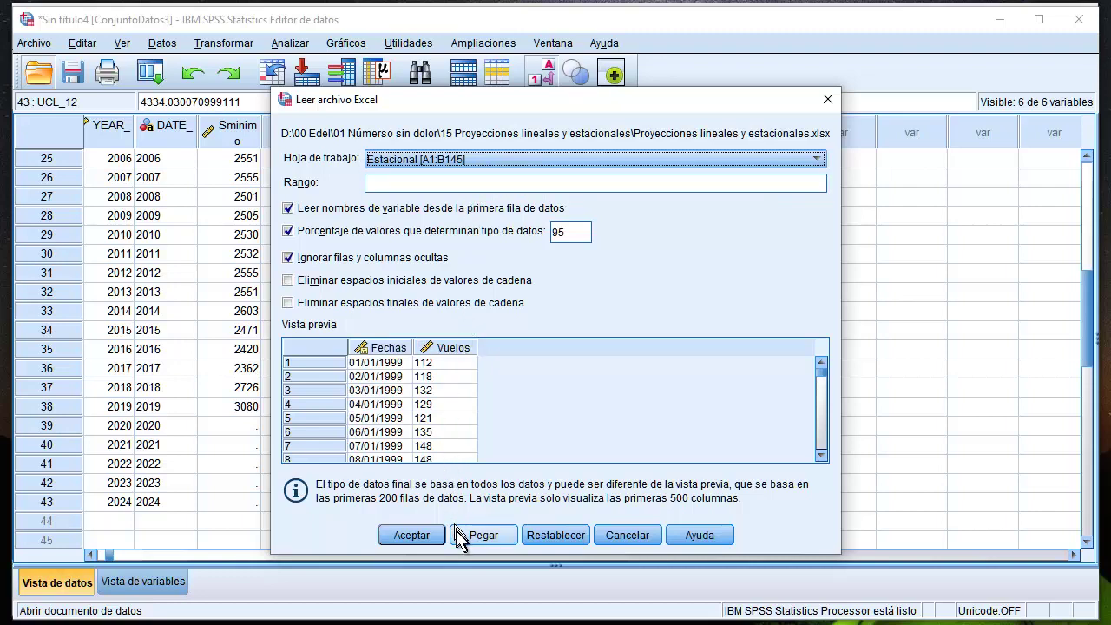
{"action": "left_click", "coordinate": [413, 533]}
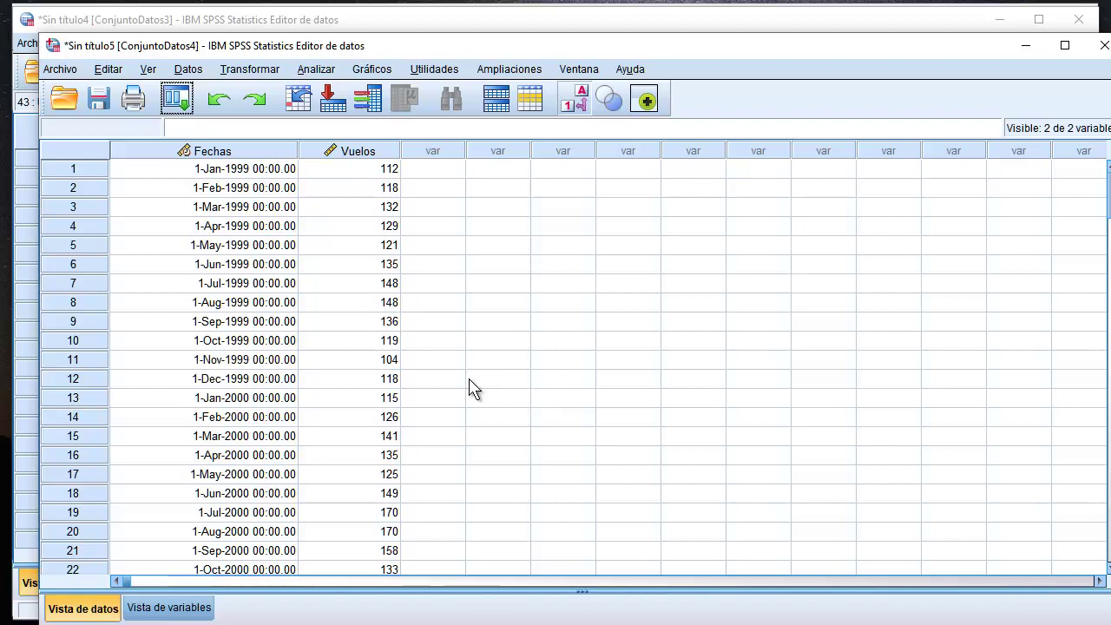
Delete the imported Fechas variable, keeping only Vuelos in the dataset
{"action": "left_click", "coordinate": [376, 154]}
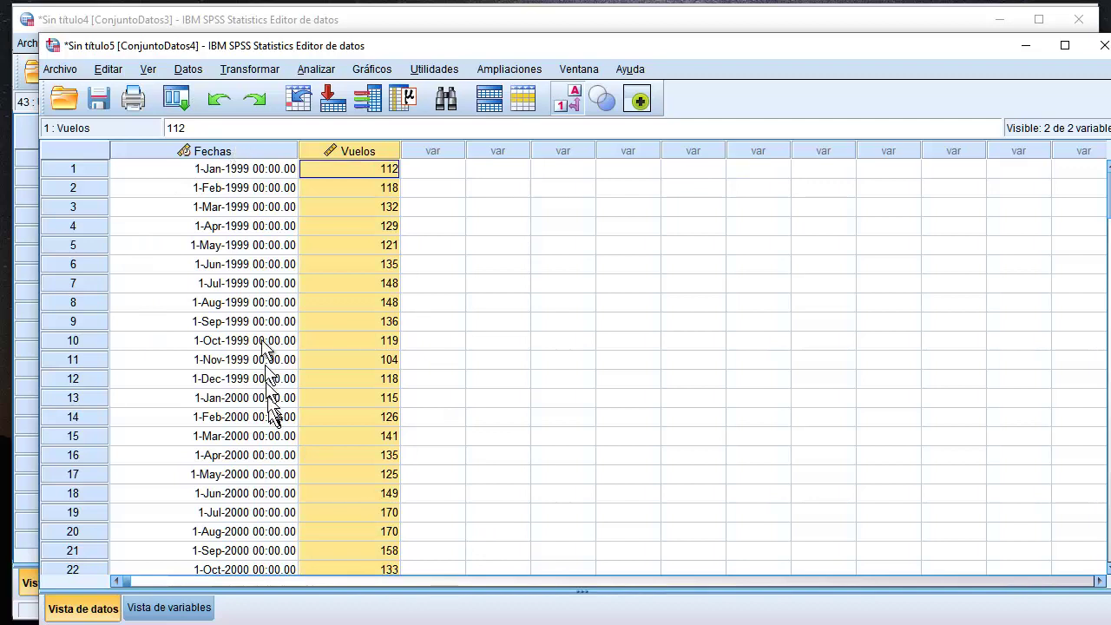
{"action": "left_click", "coordinate": [241, 151]}
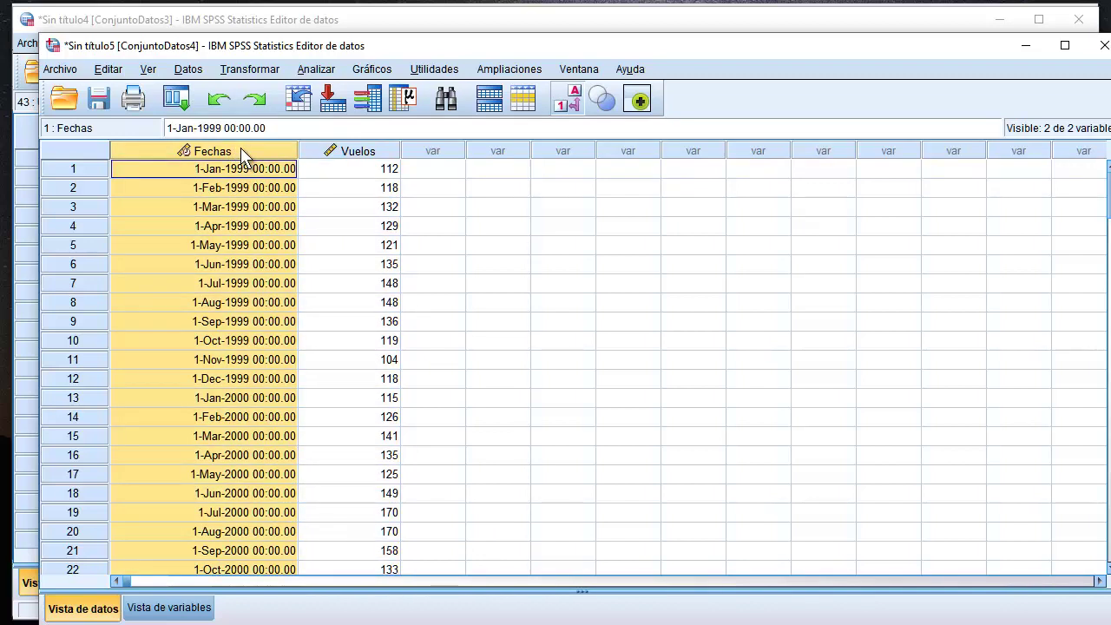
{"action": "right_click", "coordinate": [241, 151]}
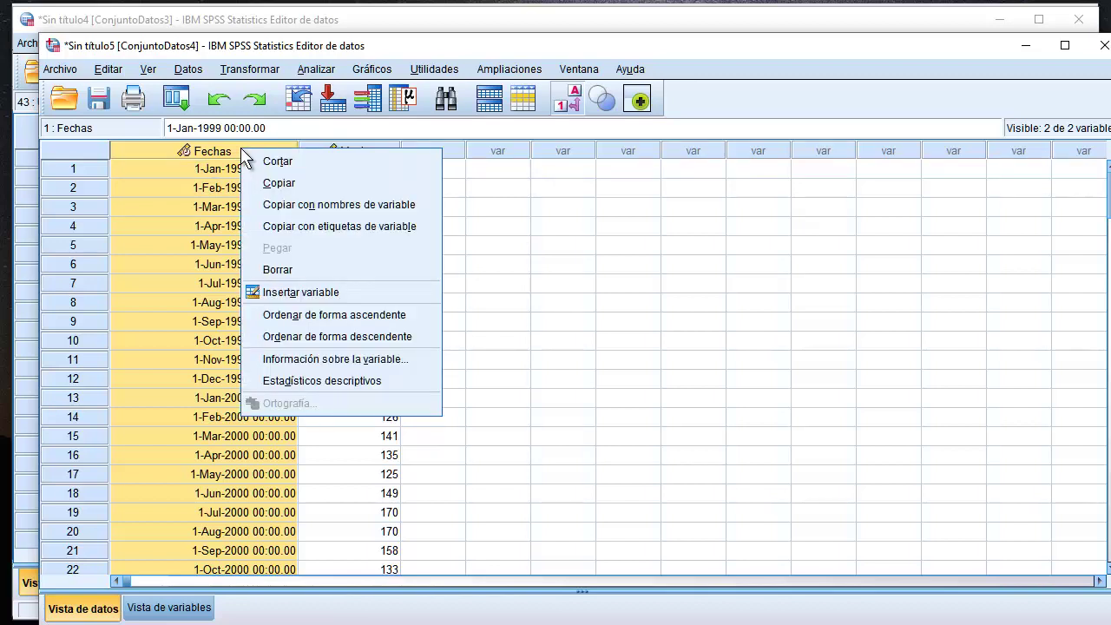
{"action": "left_click", "coordinate": [276, 271]}
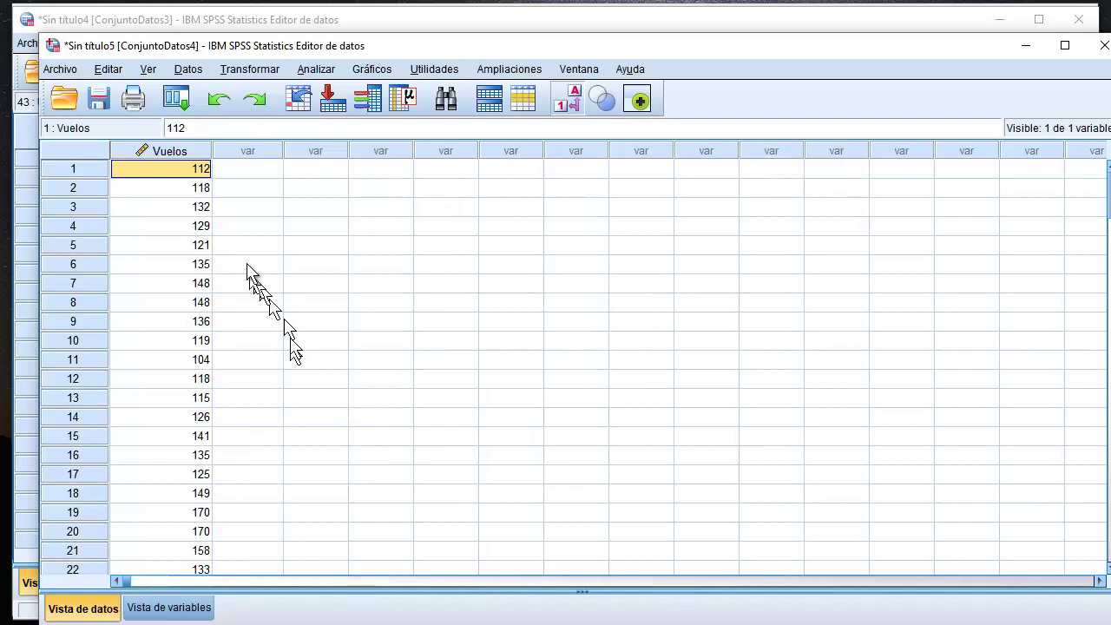
Define the case dates as years and months starting at year 1999, month 1, and check the date variables through the last case
{"action": "left_click", "coordinate": [190, 69]}
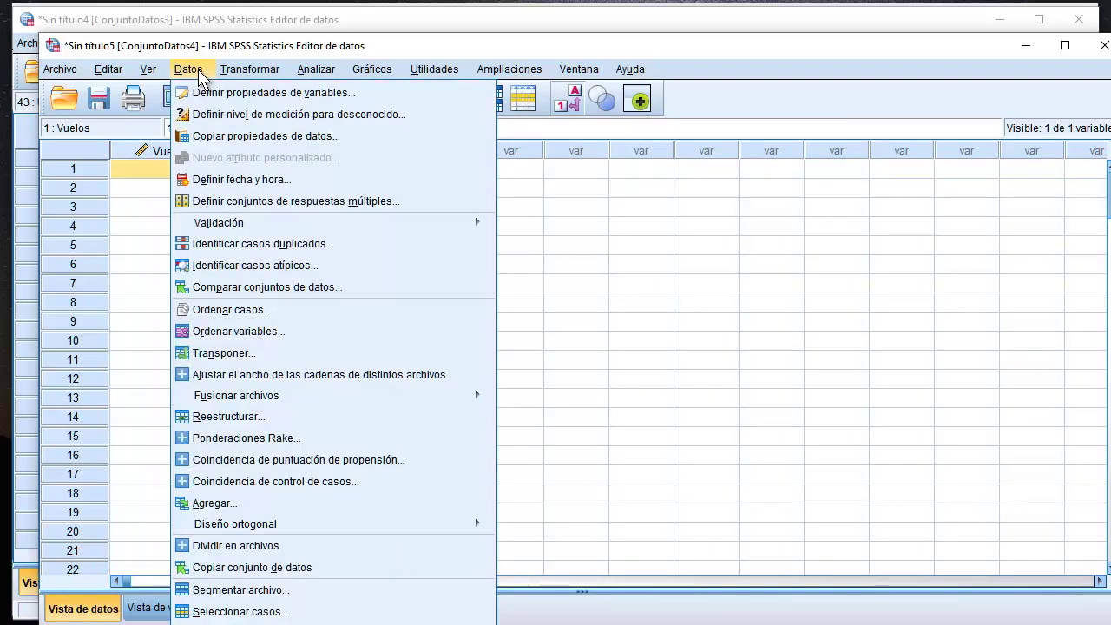
{"action": "left_click", "coordinate": [242, 179]}
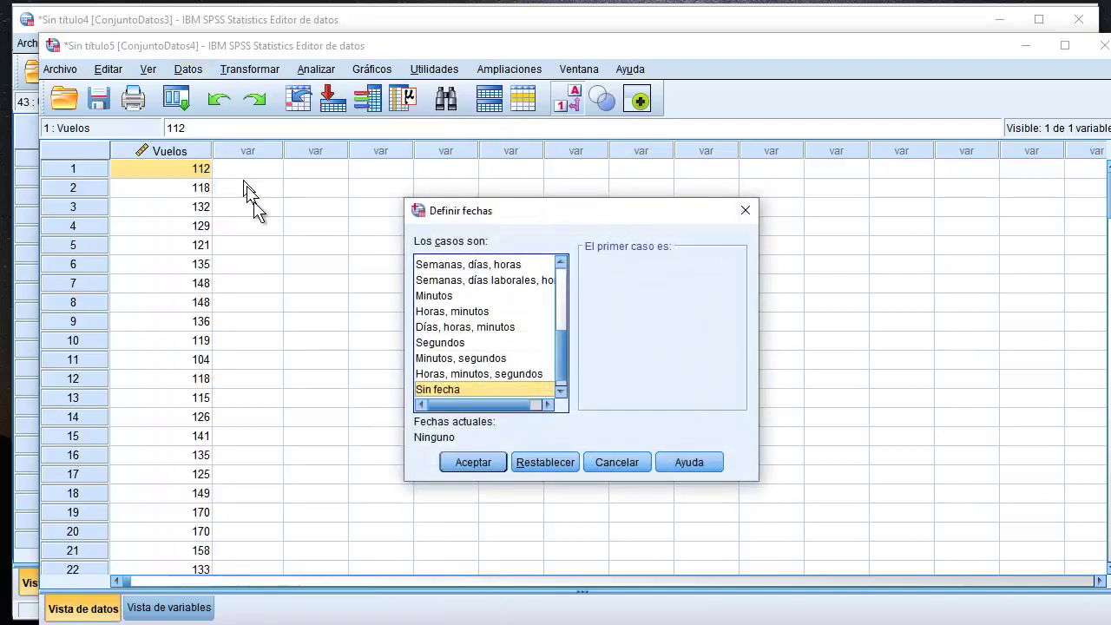
{"action": "scroll", "coordinate": [508, 336], "scroll_direction": "up", "scroll_amount": 5}
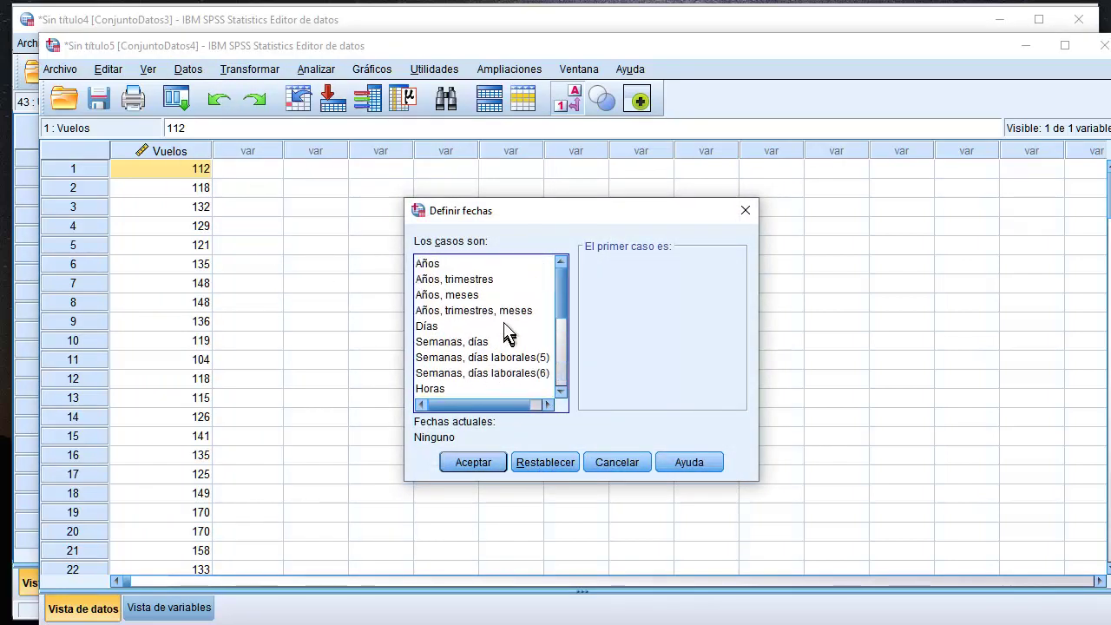
{"action": "left_click", "coordinate": [470, 296]}
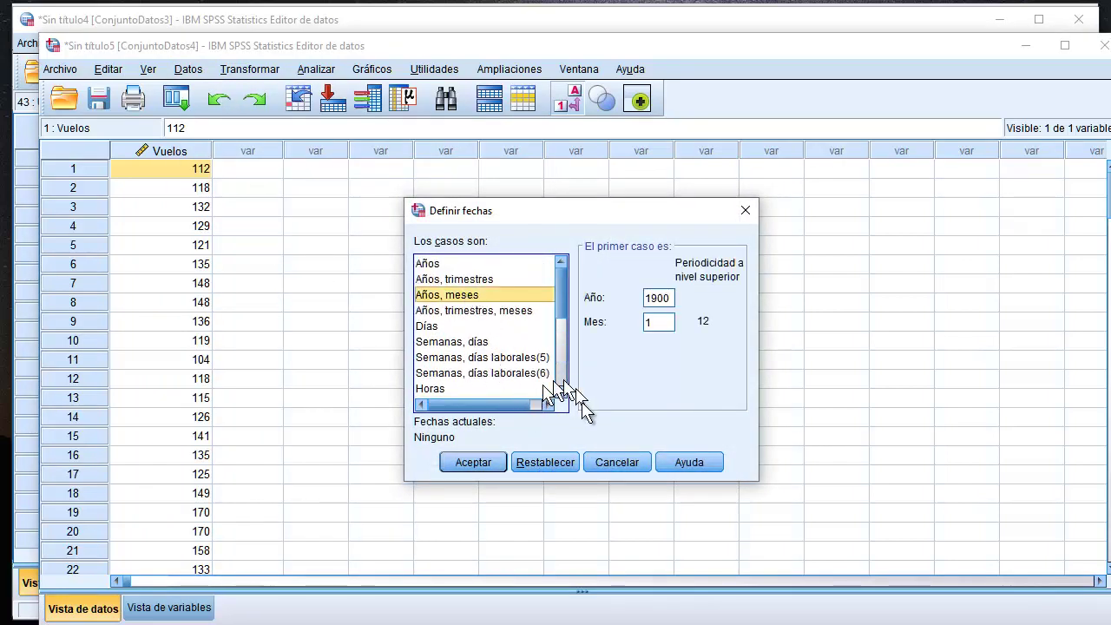
{"action": "left_click", "coordinate": [666, 299]}
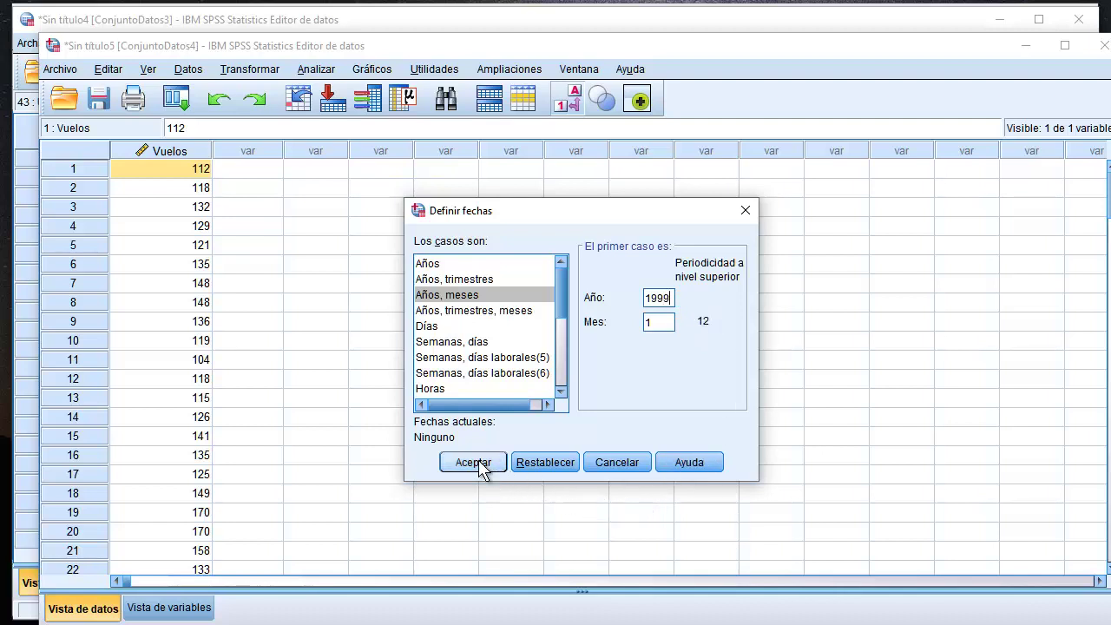
{"action": "left_click", "coordinate": [480, 467]}
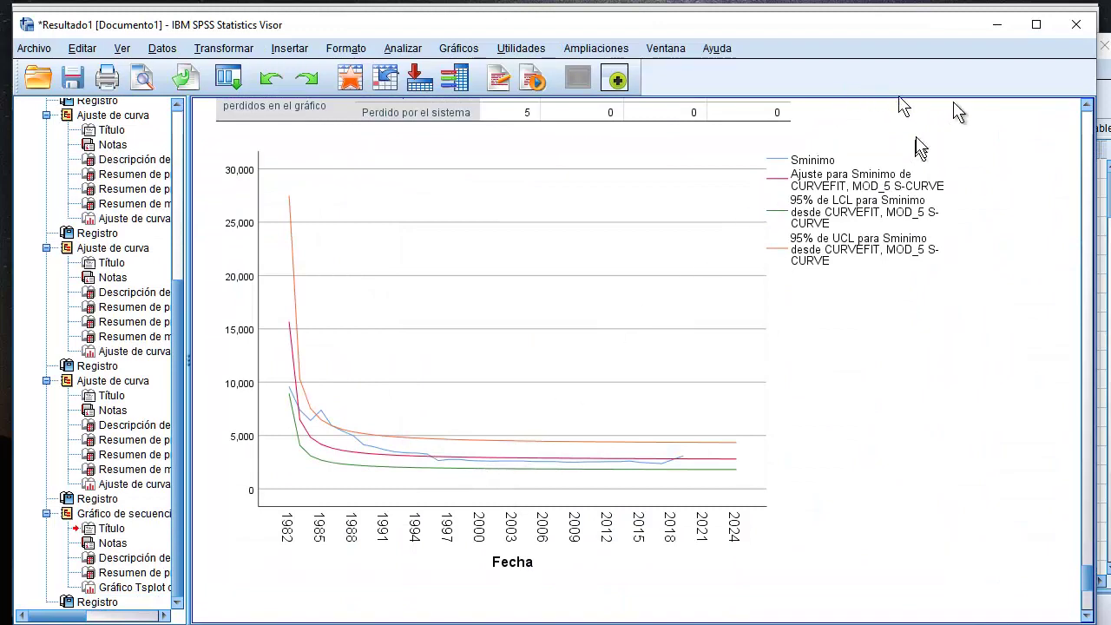
{"action": "left_click", "coordinate": [998, 24]}
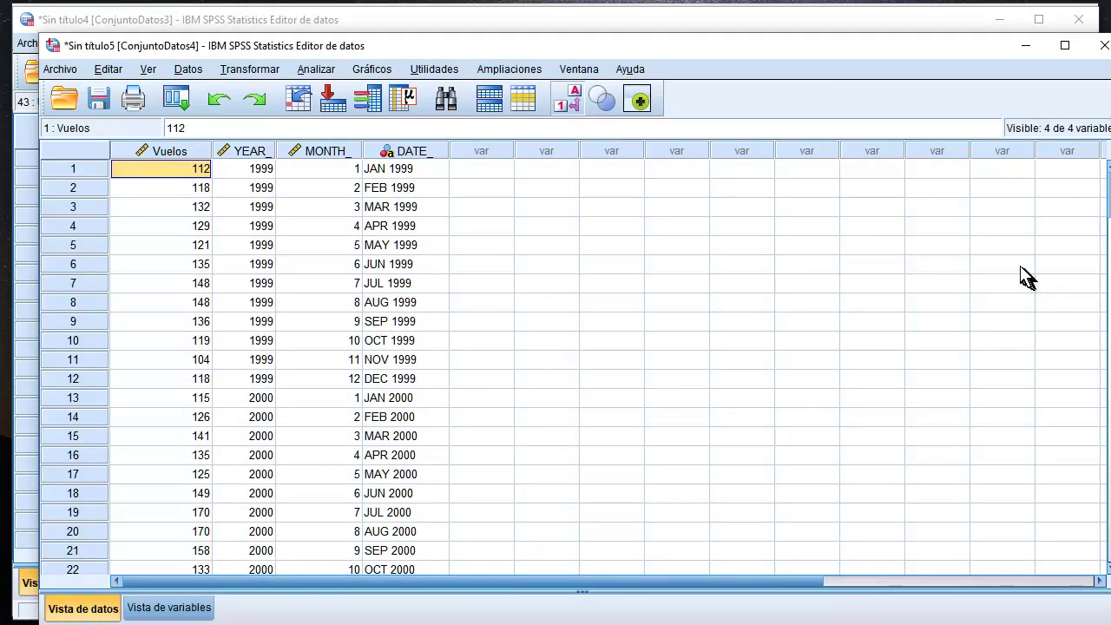
{"action": "left_click_drag", "start_coordinate": [1108, 192], "coordinate": [1092, 502]}
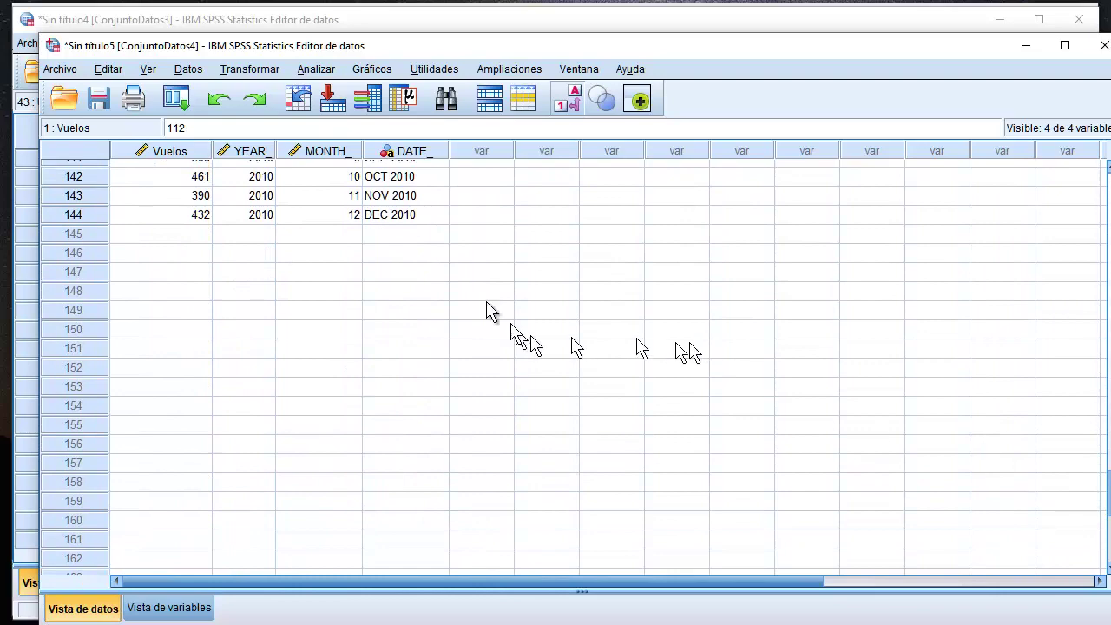
{"action": "left_click", "coordinate": [261, 217]}
{"action": "scroll", "coordinate": [475, 408], "scroll_direction": "up", "scroll_amount": 20}
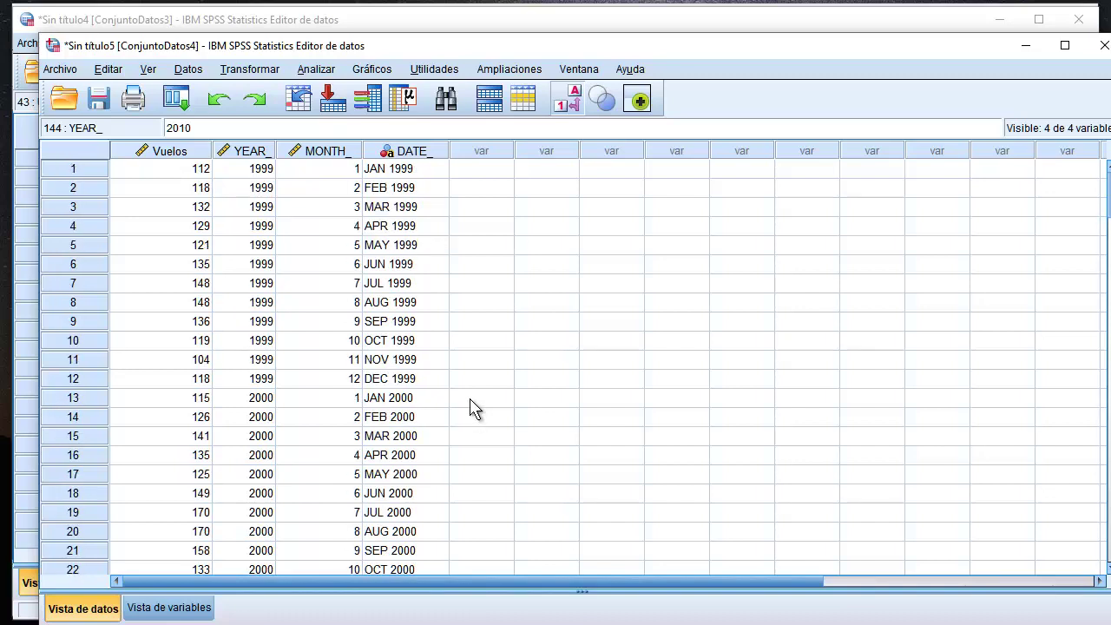
Create a sequence chart of Vuelos with Date as the time axis labels, and view its seasonal pattern in the output
{"action": "left_click", "coordinate": [318, 69]}
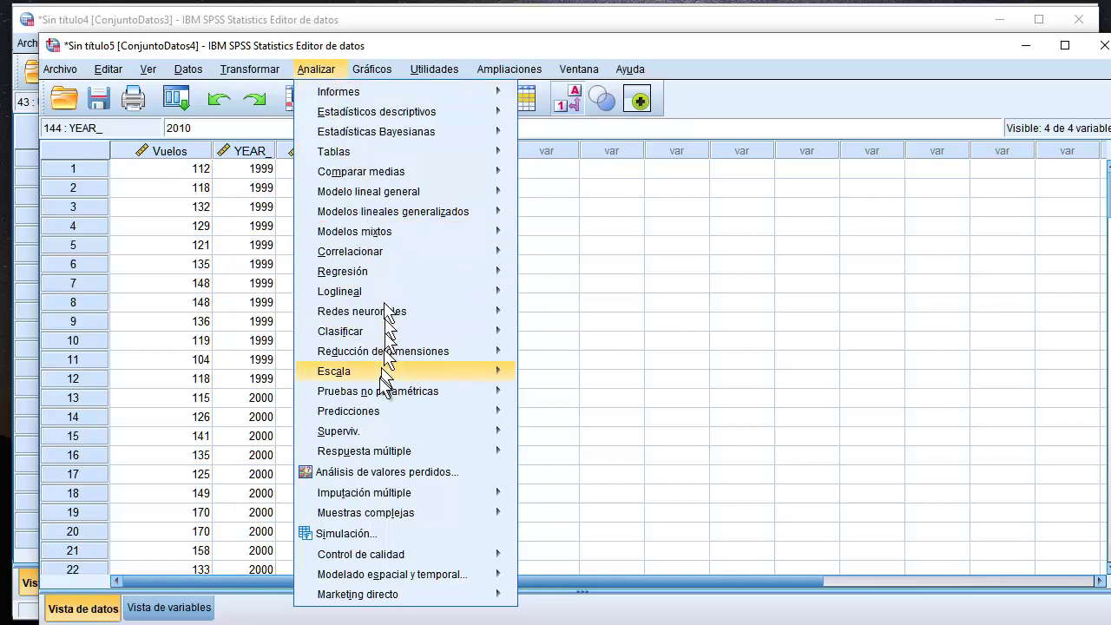
{"action": "mouse_move", "coordinate": [385, 411]}
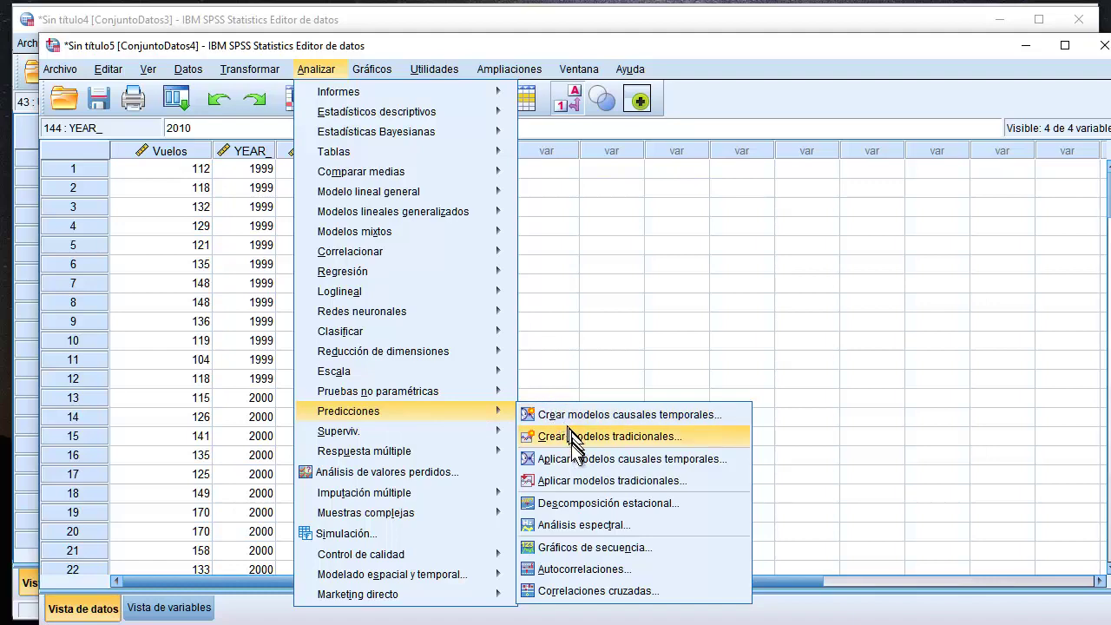
{"action": "left_click", "coordinate": [608, 550]}
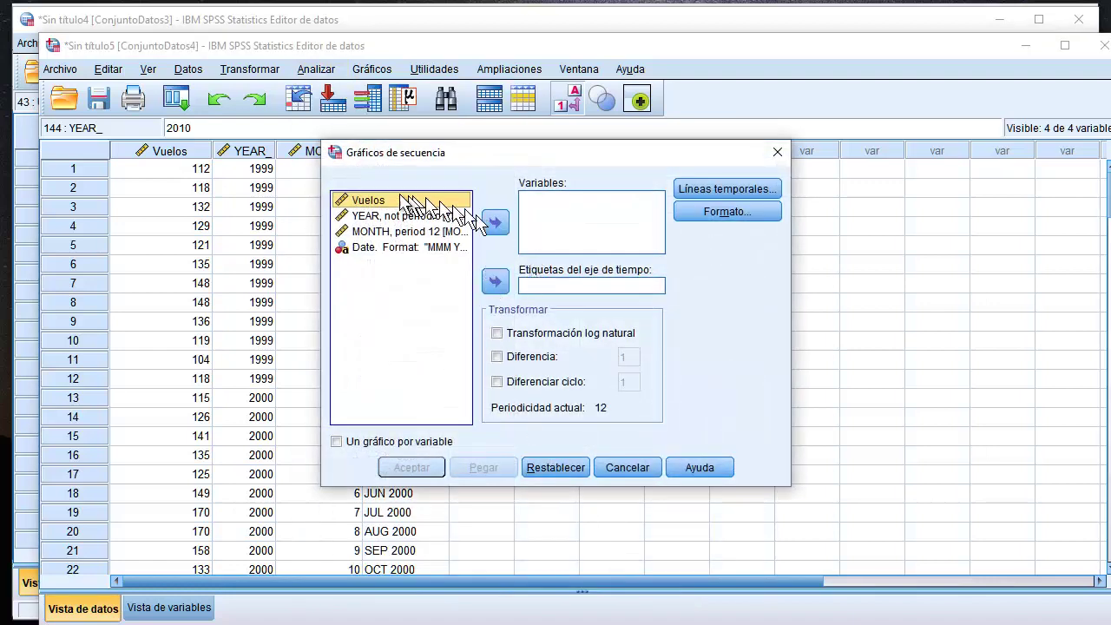
{"action": "left_click", "coordinate": [495, 222]}
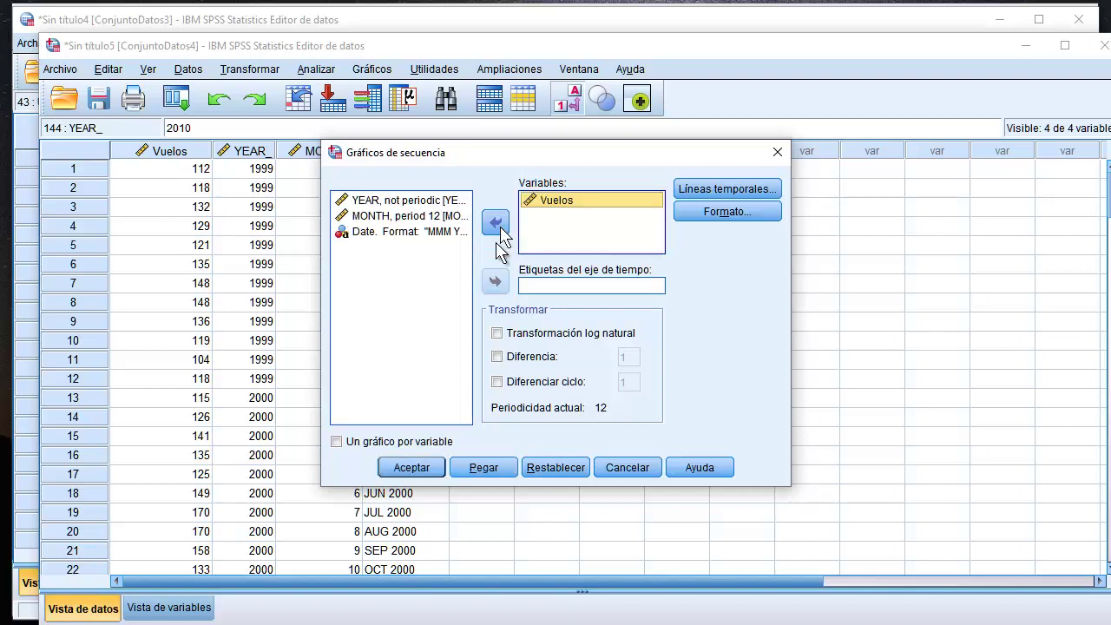
{"action": "left_click", "coordinate": [408, 232]}
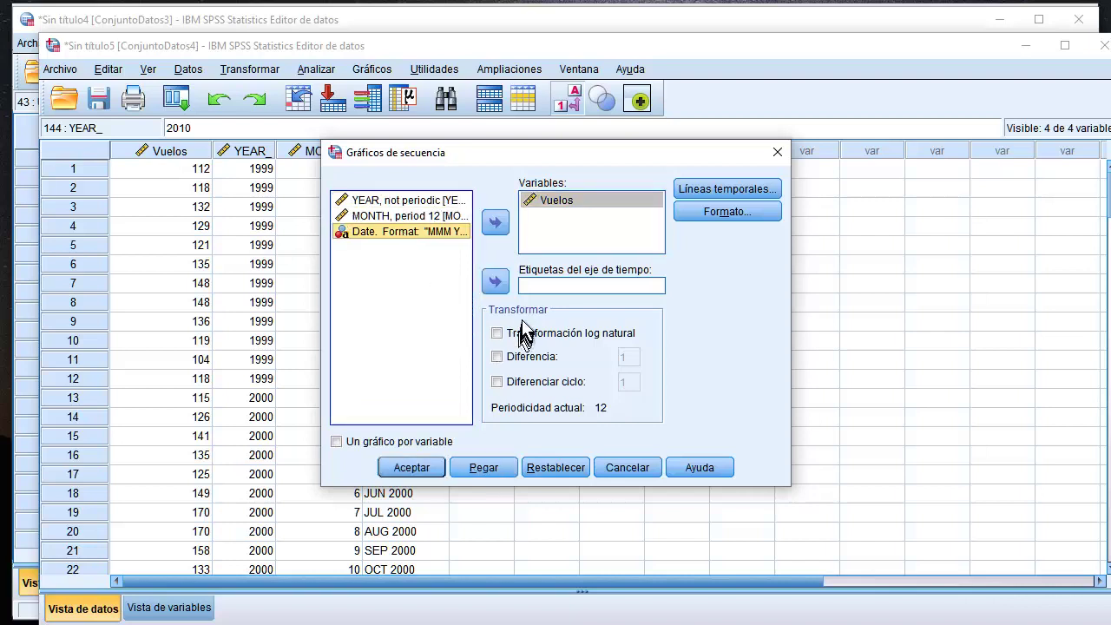
{"action": "left_click", "coordinate": [495, 281]}
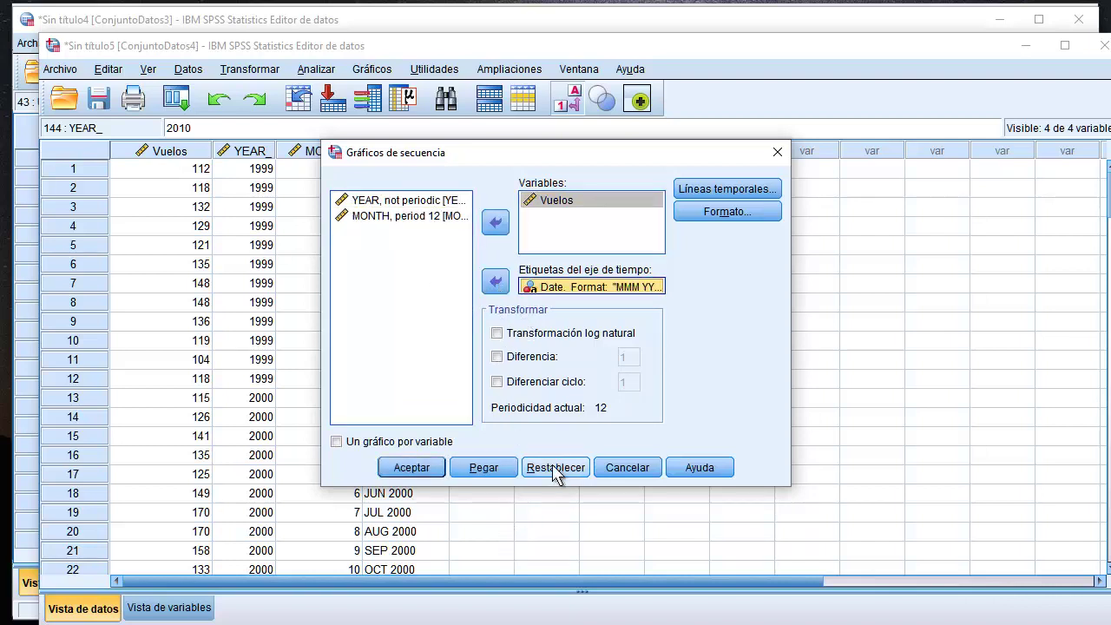
{"action": "left_click", "coordinate": [414, 467]}
{"action": "scroll", "coordinate": [558, 356], "scroll_direction": "down", "scroll_amount": 4}
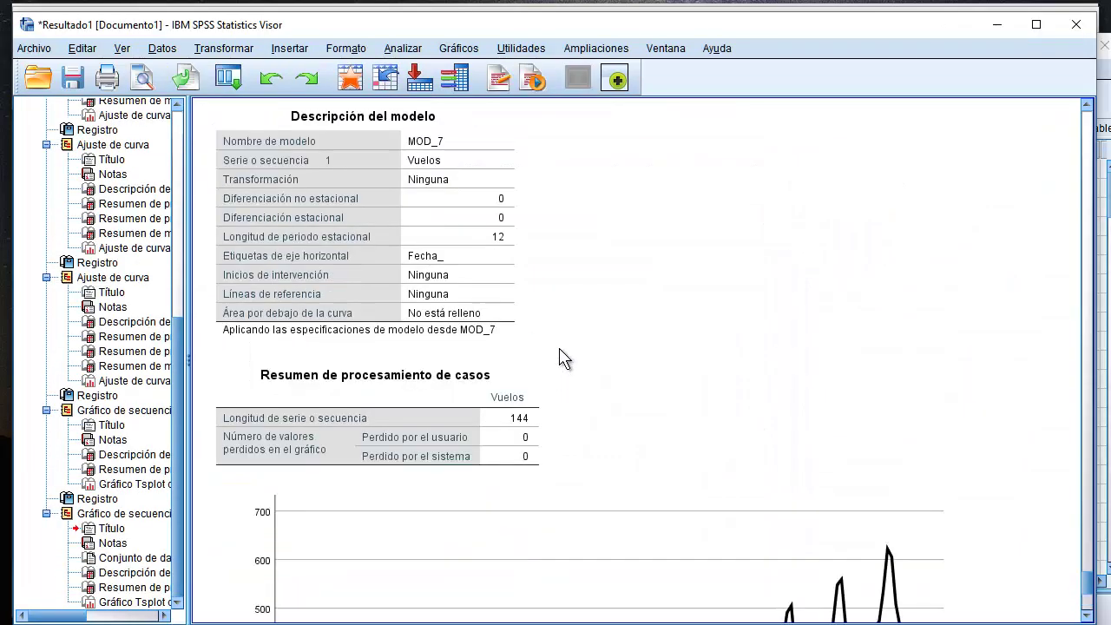
{"action": "scroll", "coordinate": [559, 356], "scroll_direction": "down", "scroll_amount": 2}
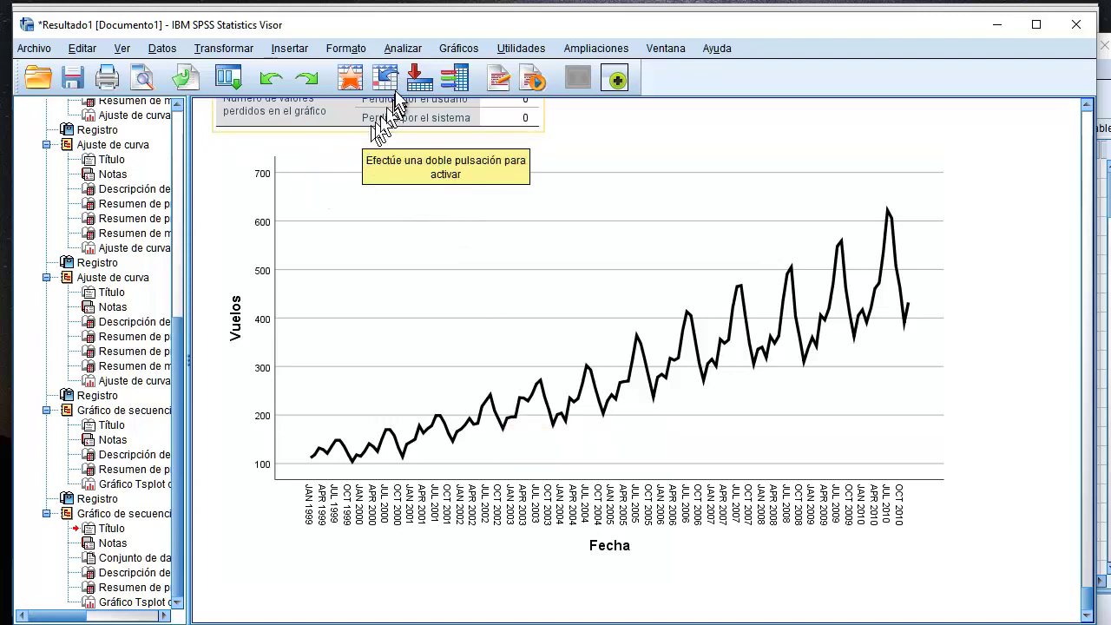
Start creating a traditional time series model with Vuelos as the dependent variable and Modelizador experto as the method
{"action": "left_click", "coordinate": [407, 51]}
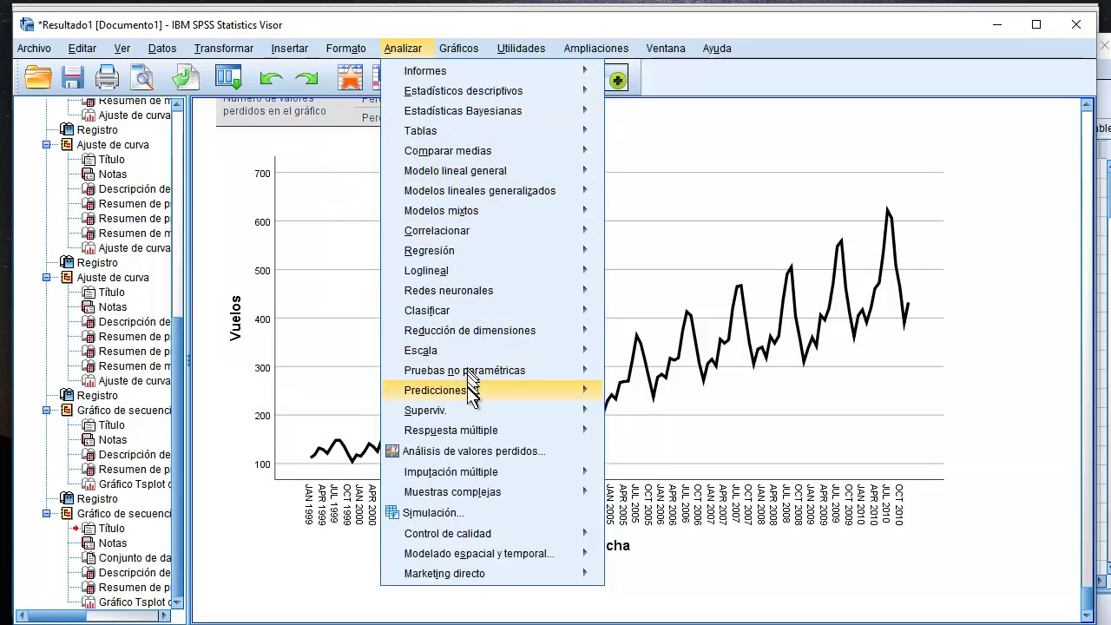
{"action": "mouse_move", "coordinate": [472, 389]}
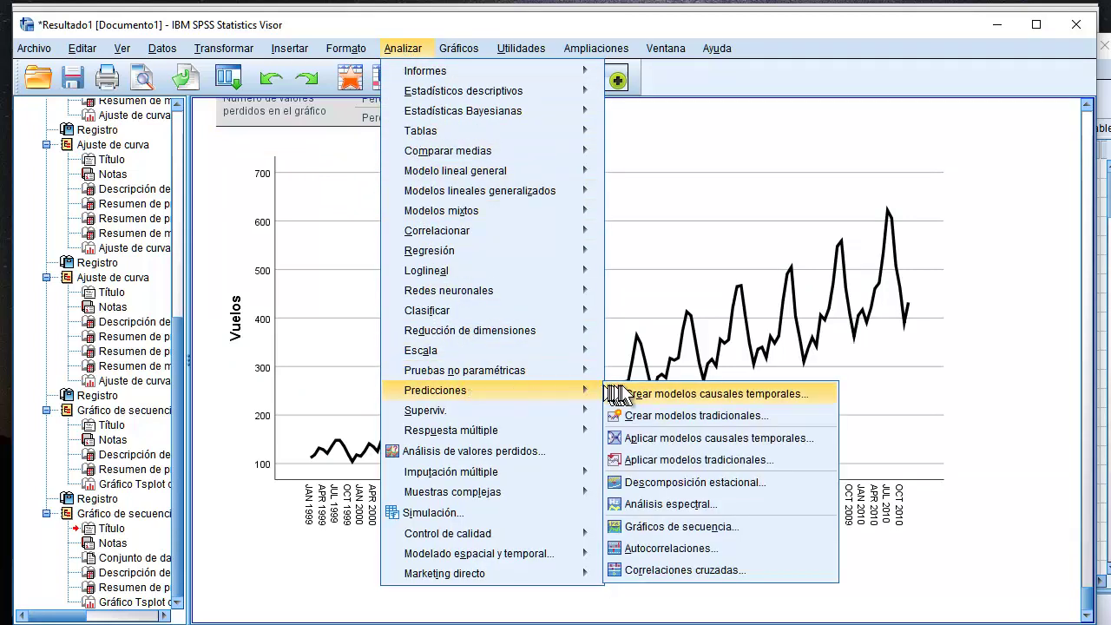
{"action": "left_click", "coordinate": [657, 414]}
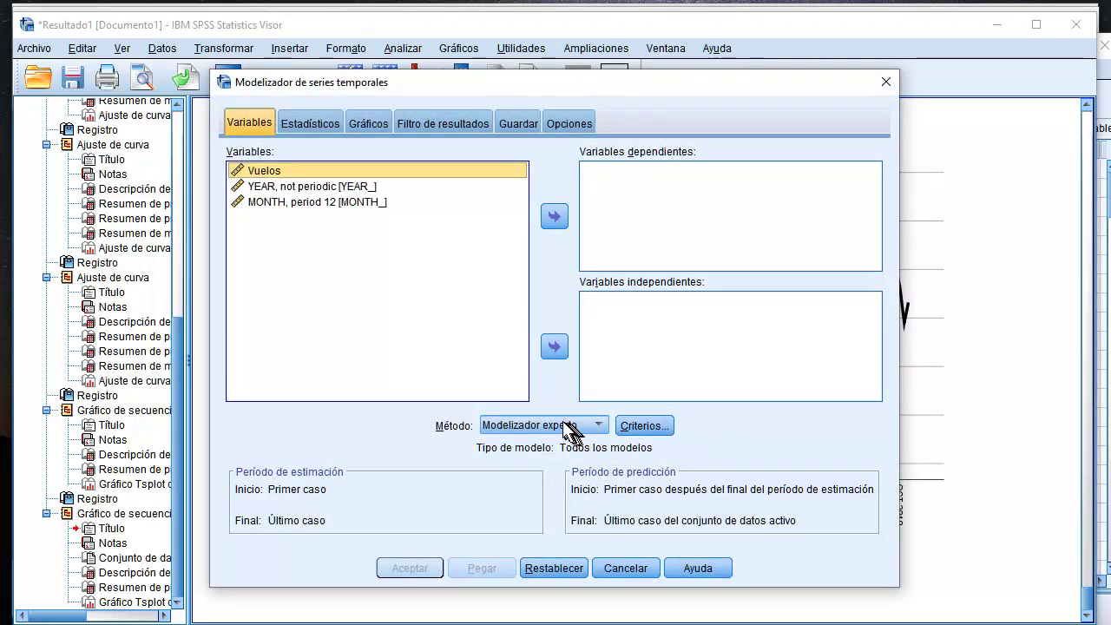
{"action": "left_click", "coordinate": [553, 218]}
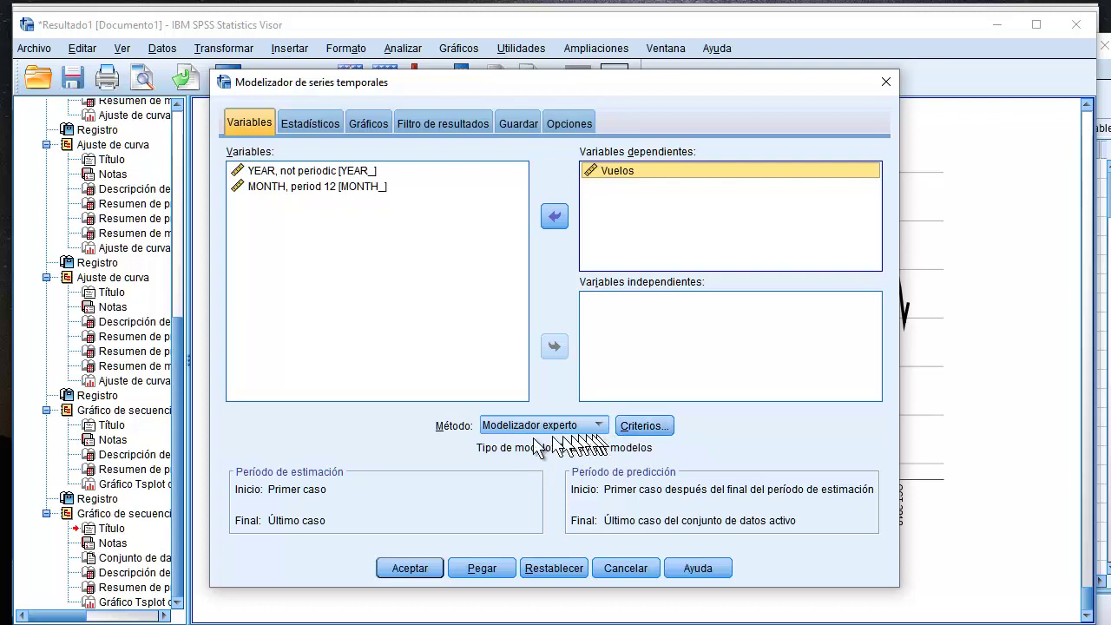
{"action": "left_click", "coordinate": [597, 427]}
{"action": "left_click", "coordinate": [597, 428]}
{"action": "left_click", "coordinate": [597, 428]}
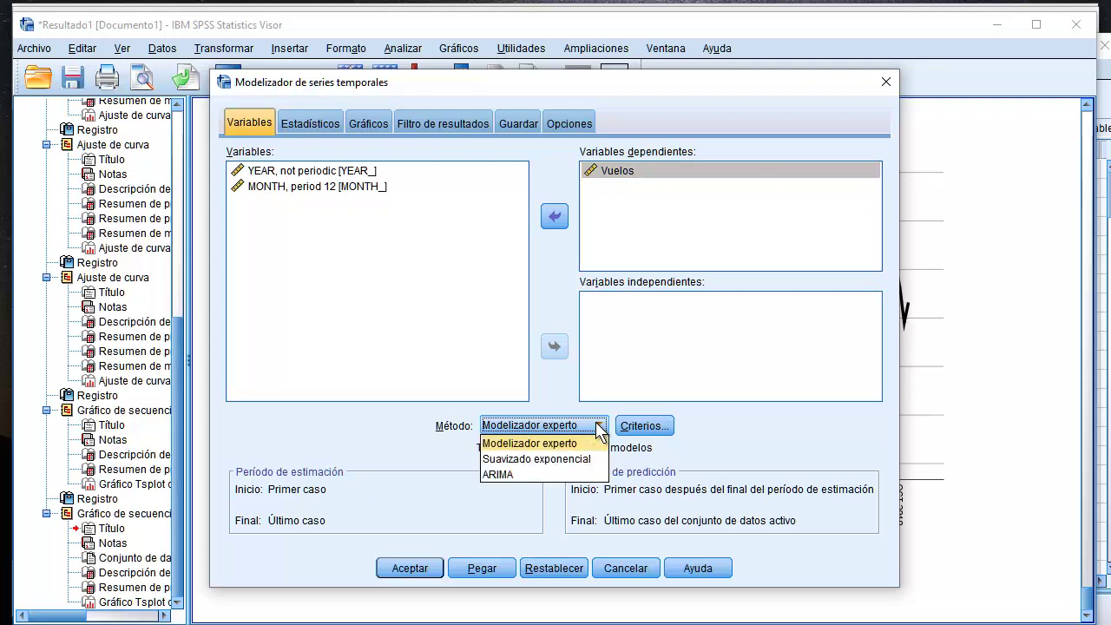
{"action": "left_click", "coordinate": [598, 427]}
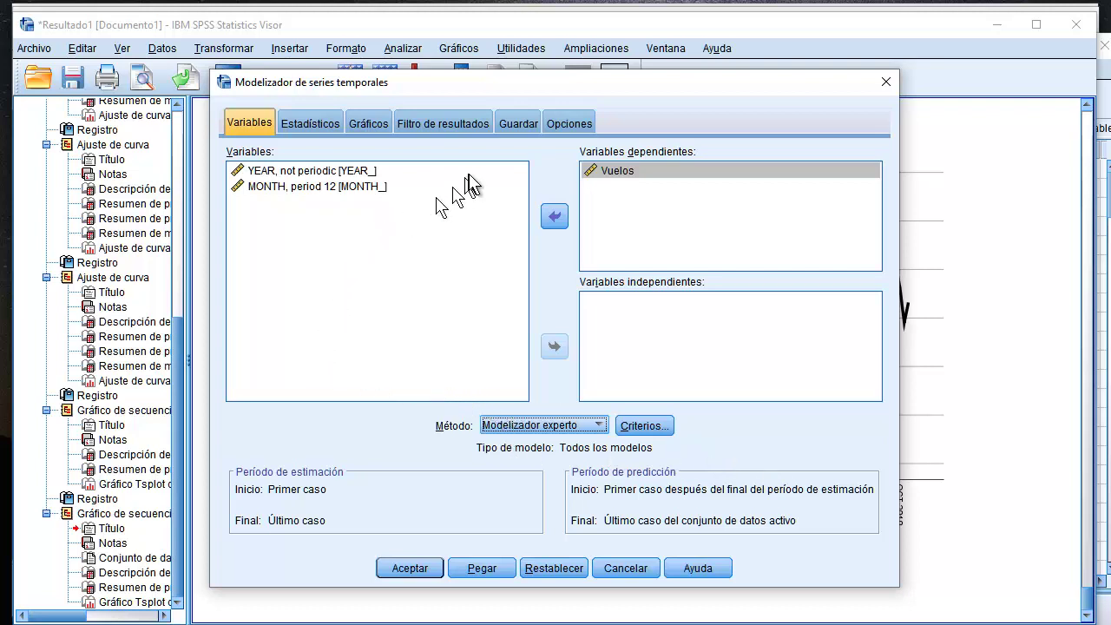
Add R cuadrado to the model's fit measures, and review the chart and results filter settings
{"action": "left_click", "coordinate": [308, 122]}
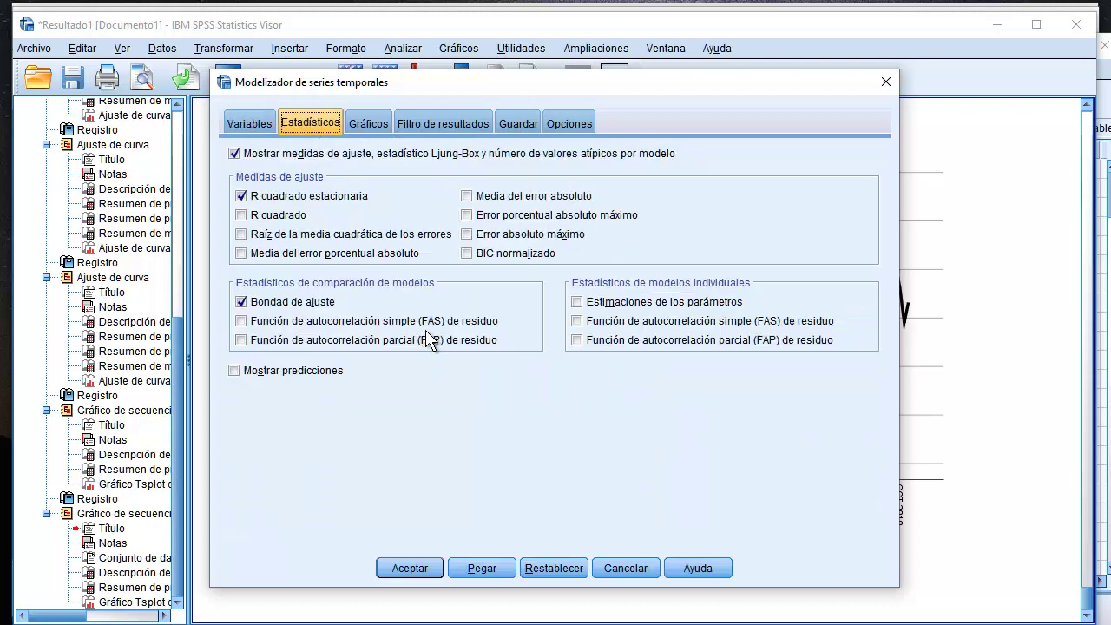
{"action": "left_click", "coordinate": [241, 216]}
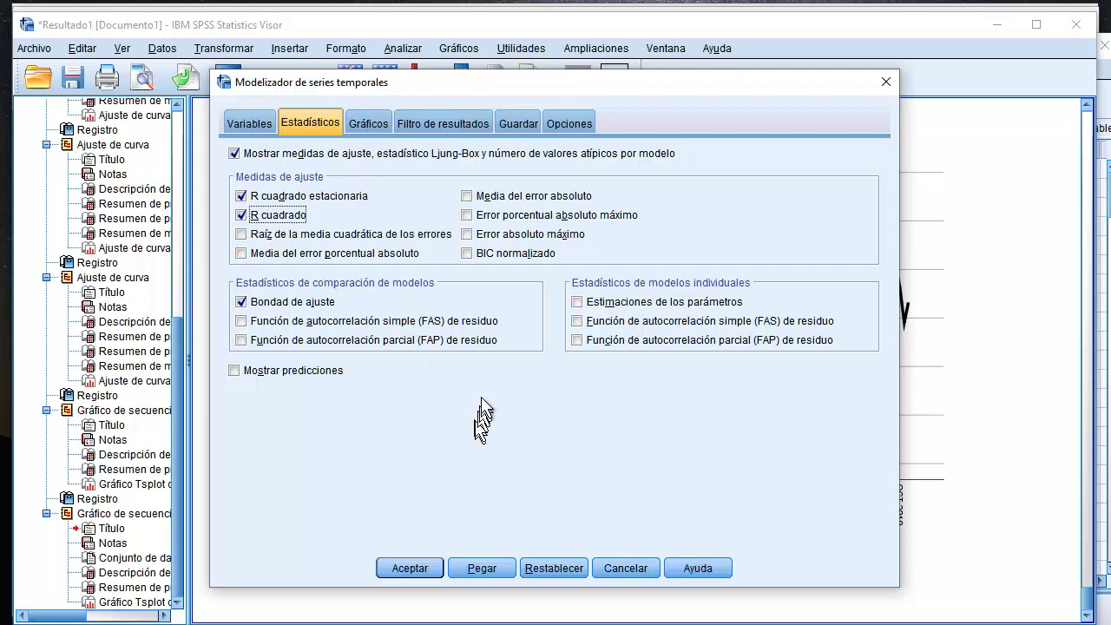
{"action": "left_click", "coordinate": [370, 124]}
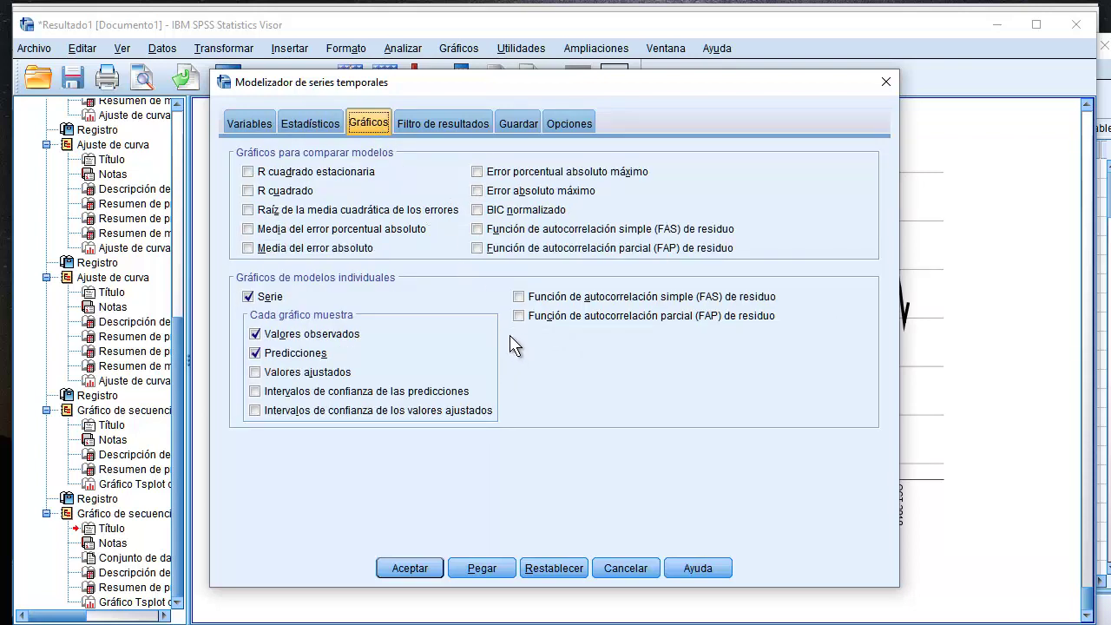
{"action": "left_click", "coordinate": [447, 126]}
Set the model to export as the XML file Vuelos.xml in the folder 15 Proyecciones lineales y estacionales
{"action": "left_click", "coordinate": [520, 124]}
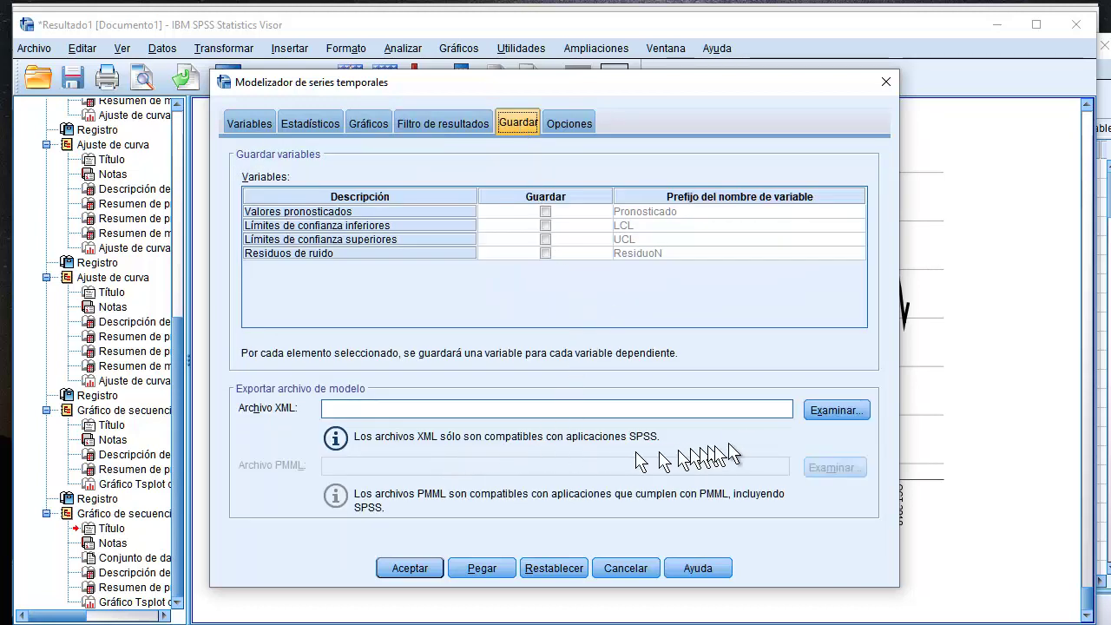
{"action": "left_click", "coordinate": [383, 411]}
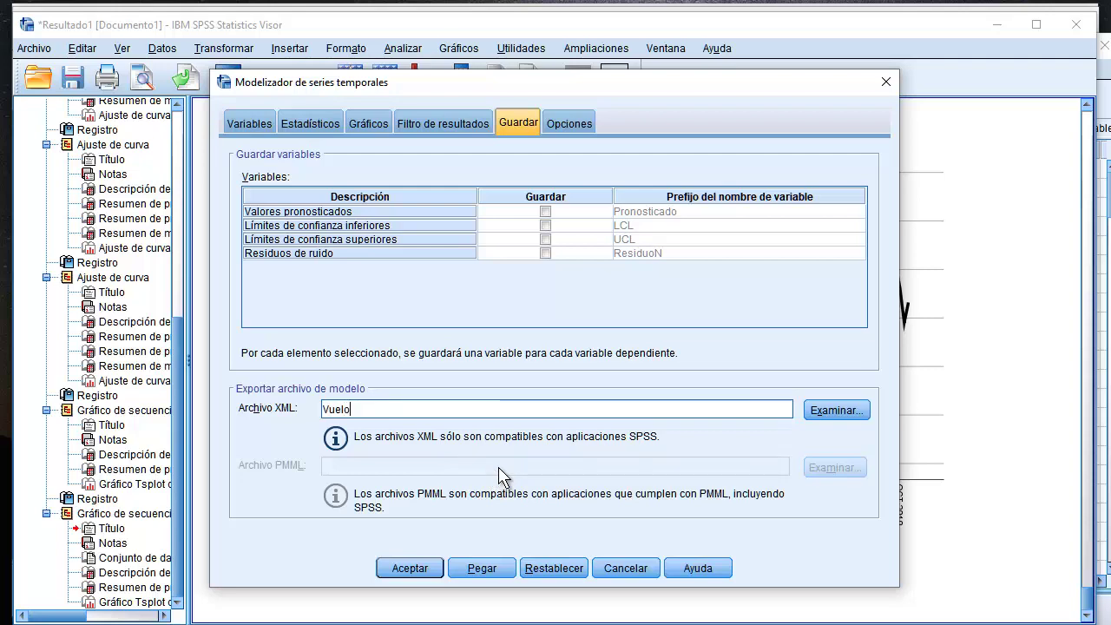
{"action": "left_click", "coordinate": [834, 410]}
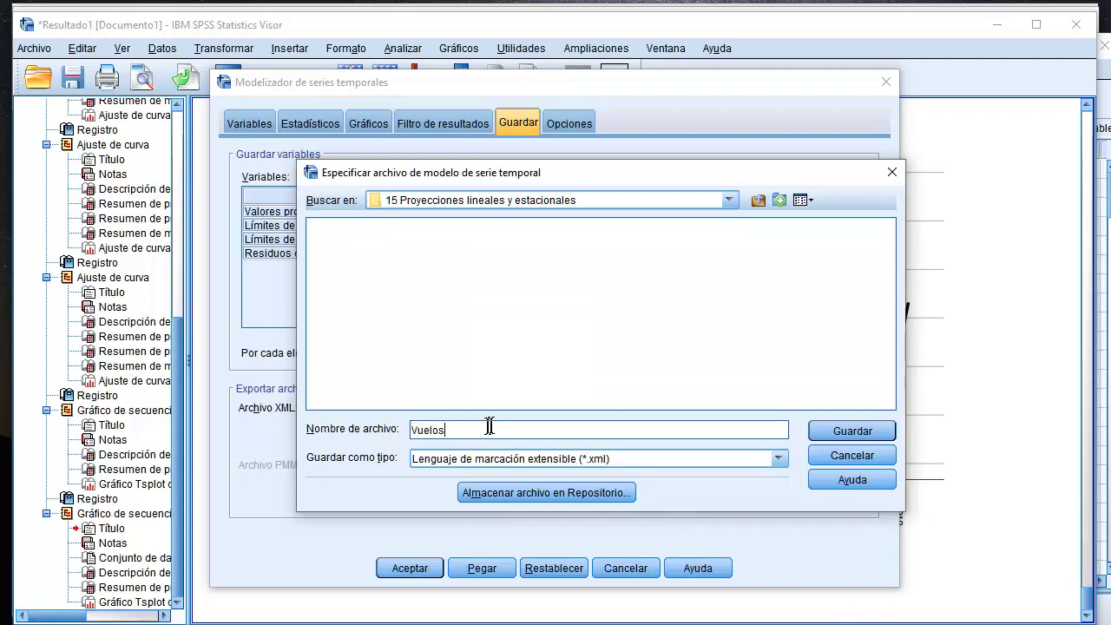
{"action": "left_click", "coordinate": [848, 429]}
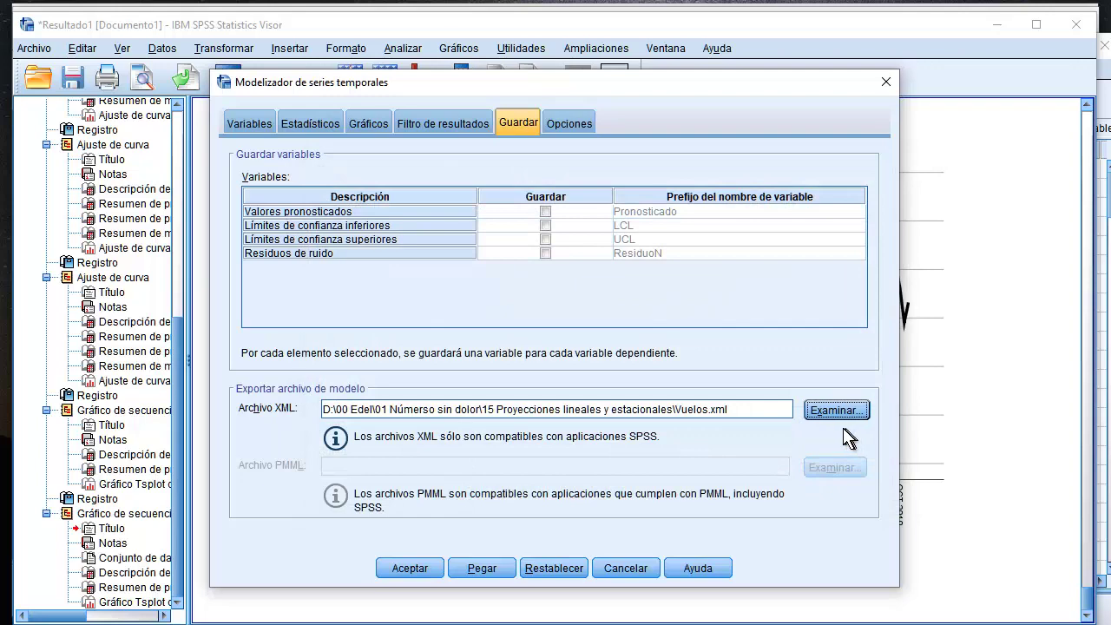
Run the time series modeler and review the fit statistics and the Vuelos series chart in the output
{"action": "left_click", "coordinate": [411, 568]}
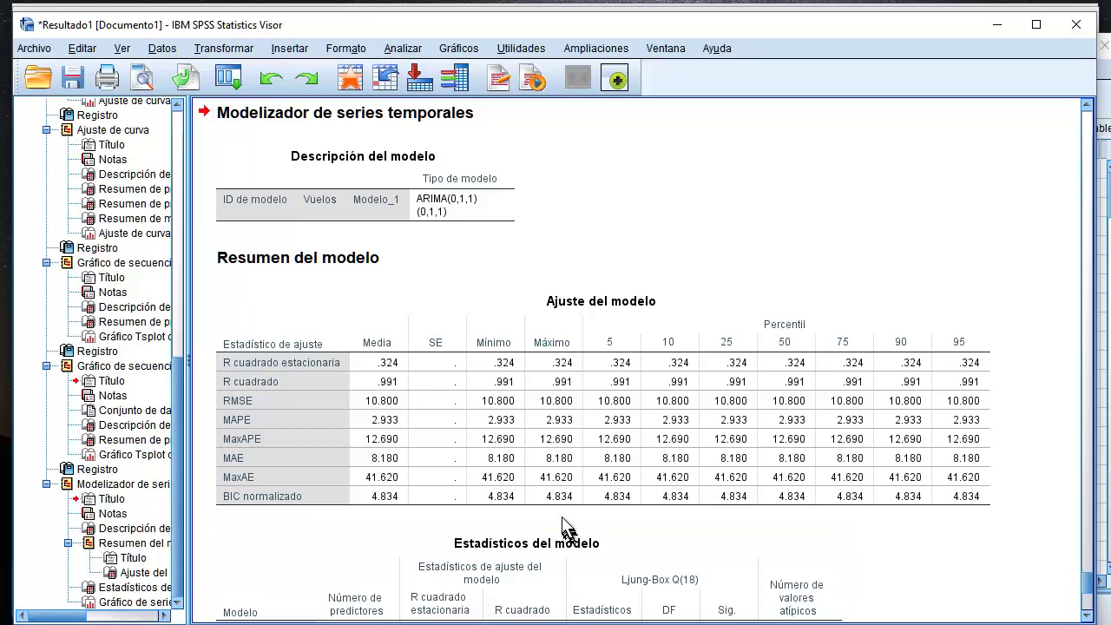
{"action": "scroll", "coordinate": [561, 517], "scroll_direction": "down", "scroll_amount": 3}
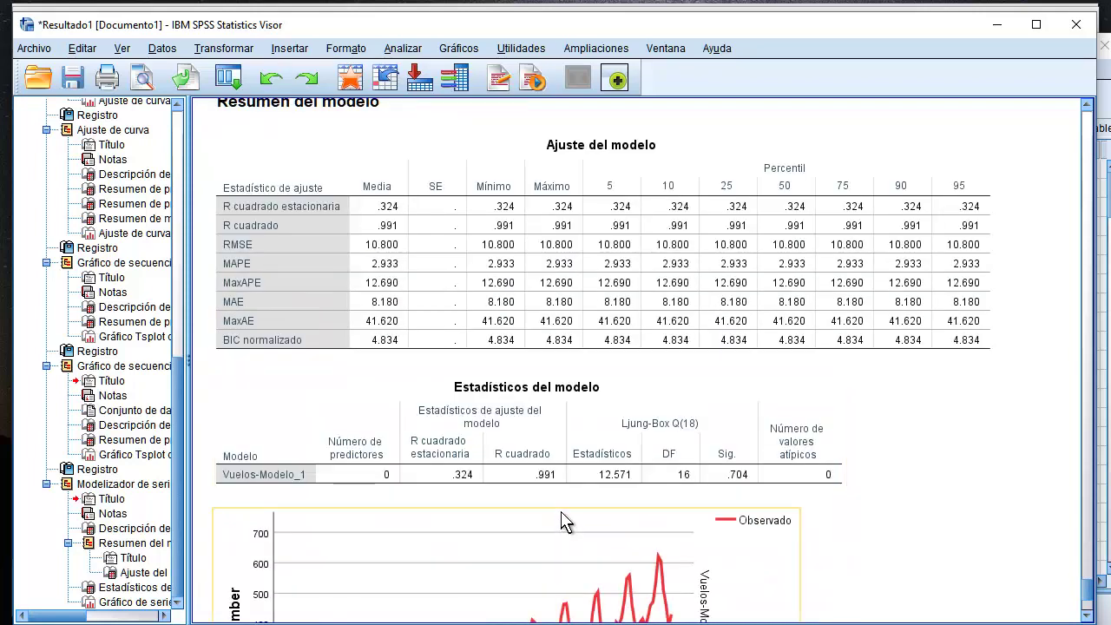
{"action": "scroll", "coordinate": [561, 517], "scroll_direction": "down", "scroll_amount": 2}
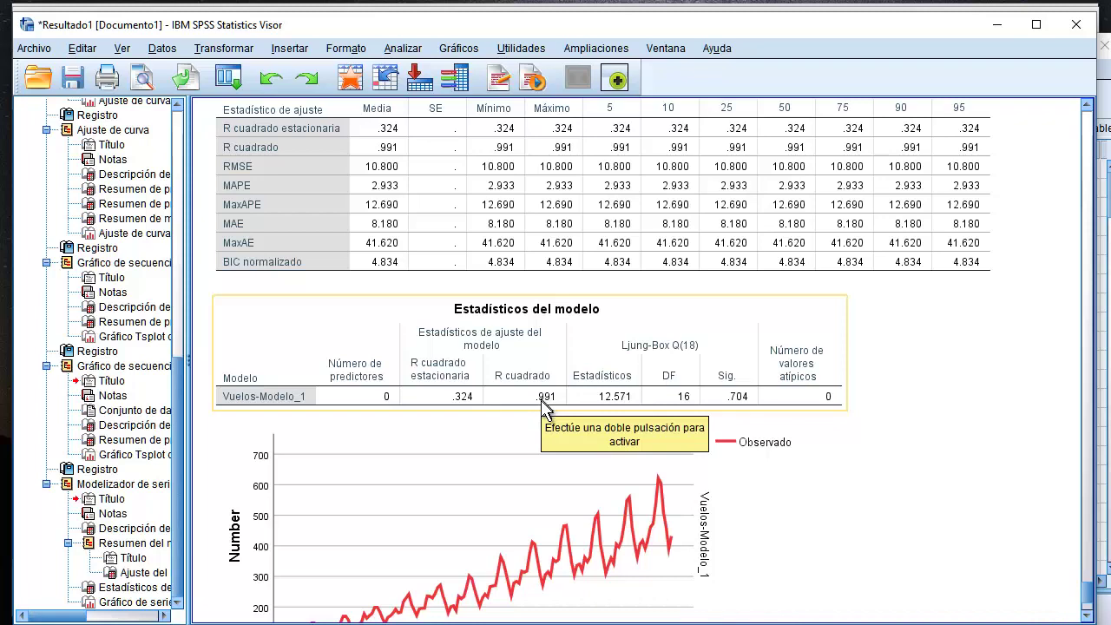
{"action": "scroll", "coordinate": [599, 521], "scroll_direction": "down", "scroll_amount": 4}
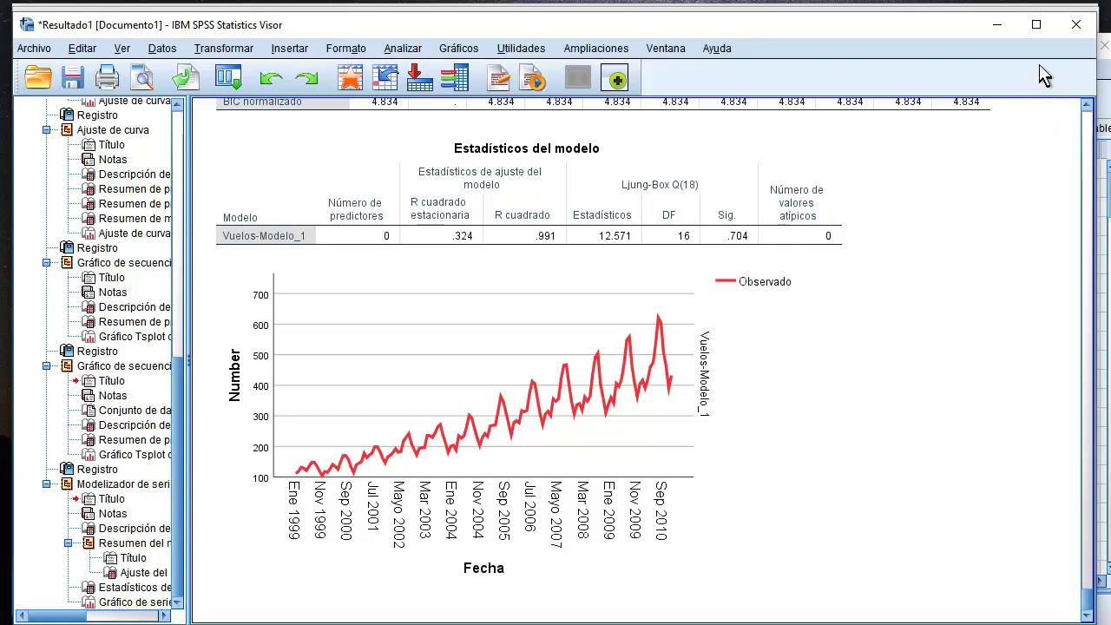
Return to the Vuelos dataset, check its last dated cases, and load Vuelos.xml as the model file for applying traditional models
{"action": "left_click", "coordinate": [997, 26]}
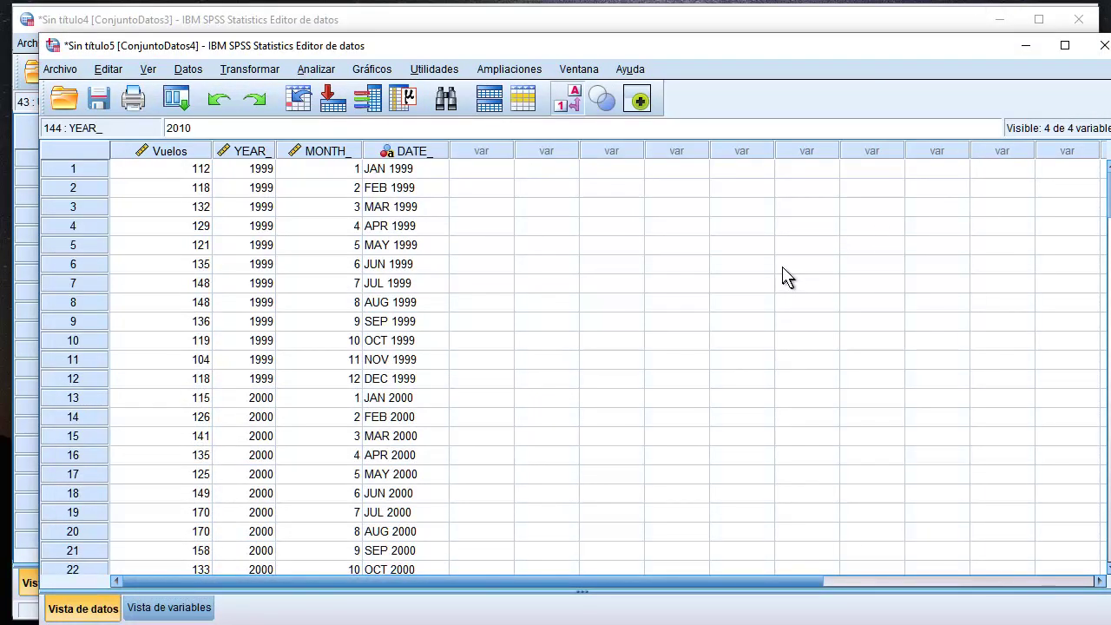
{"action": "scroll", "coordinate": [764, 291], "scroll_direction": "down", "scroll_amount": 10}
{"action": "scroll", "coordinate": [764, 295], "scroll_direction": "down", "scroll_amount": 20}
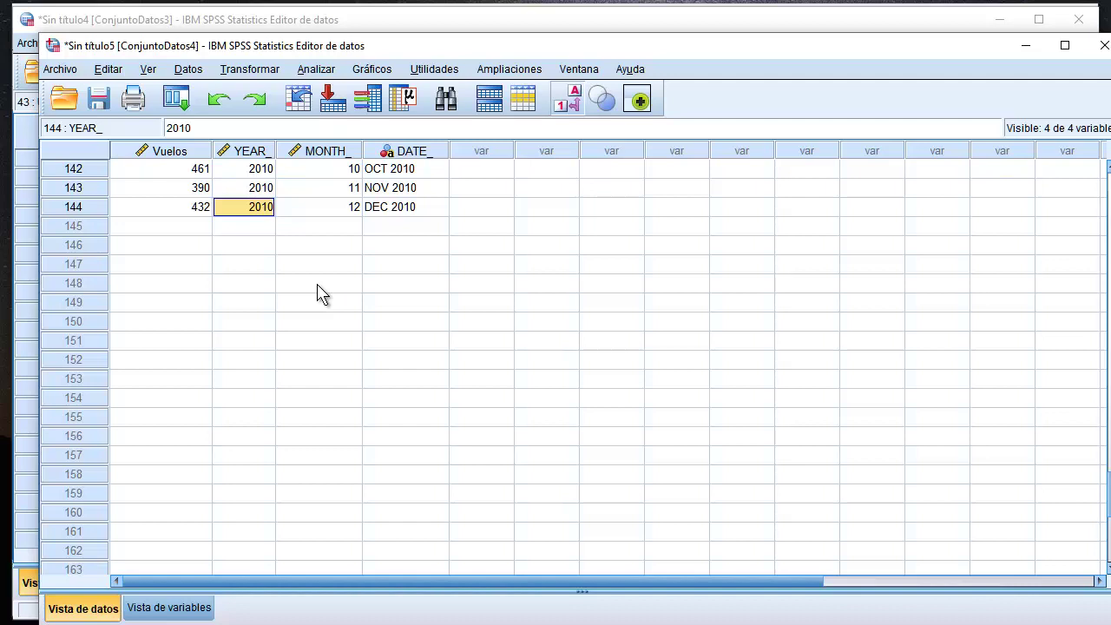
{"action": "left_click", "coordinate": [318, 69]}
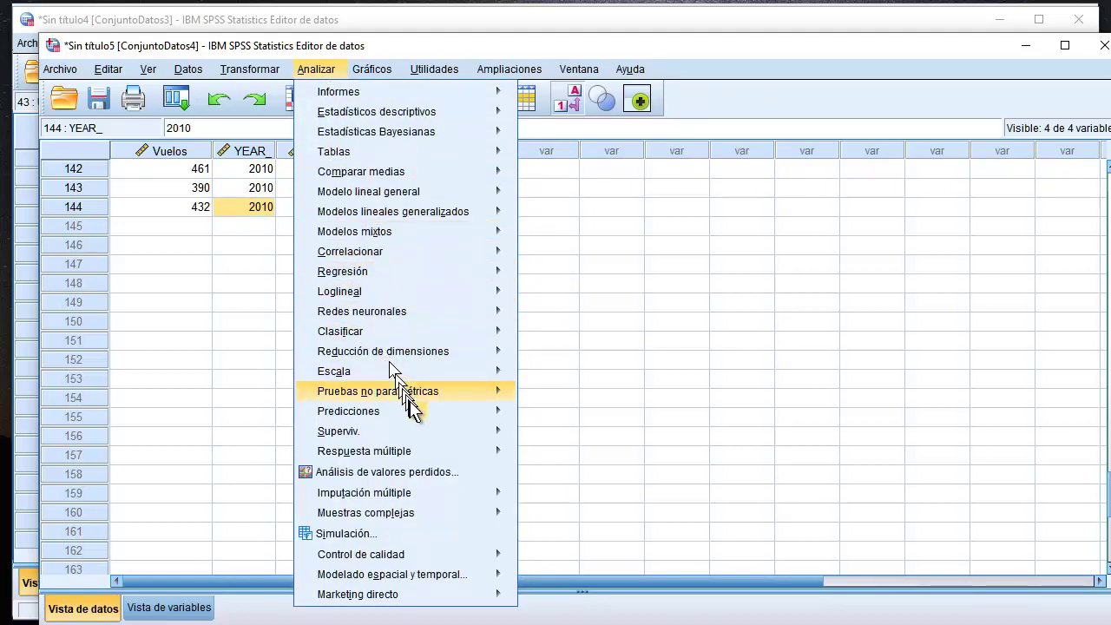
{"action": "mouse_move", "coordinate": [418, 411]}
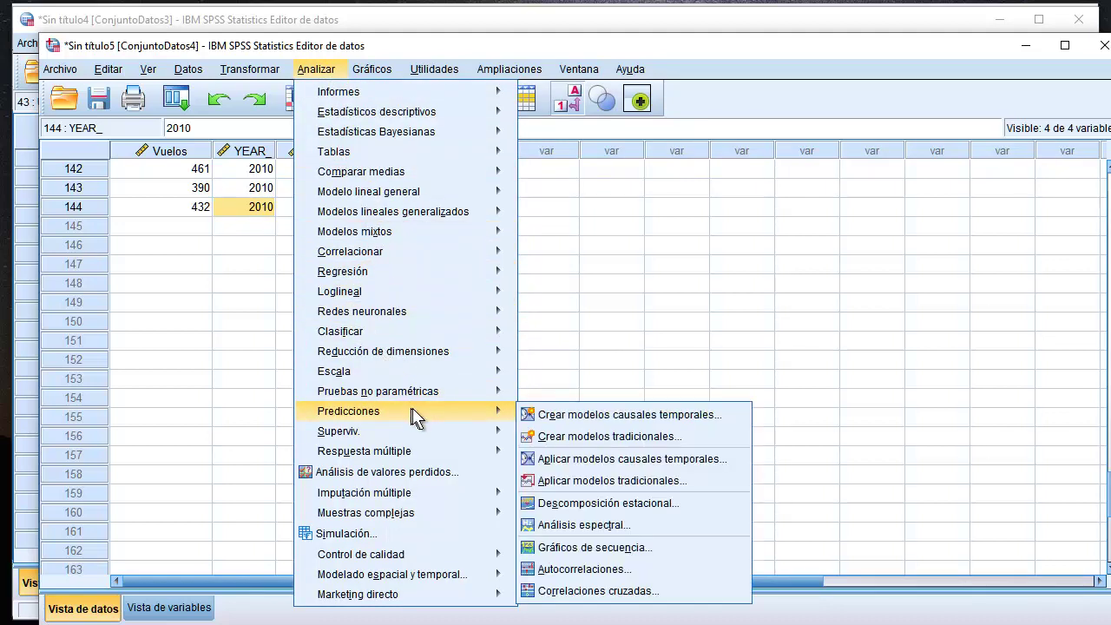
{"action": "left_click", "coordinate": [595, 486]}
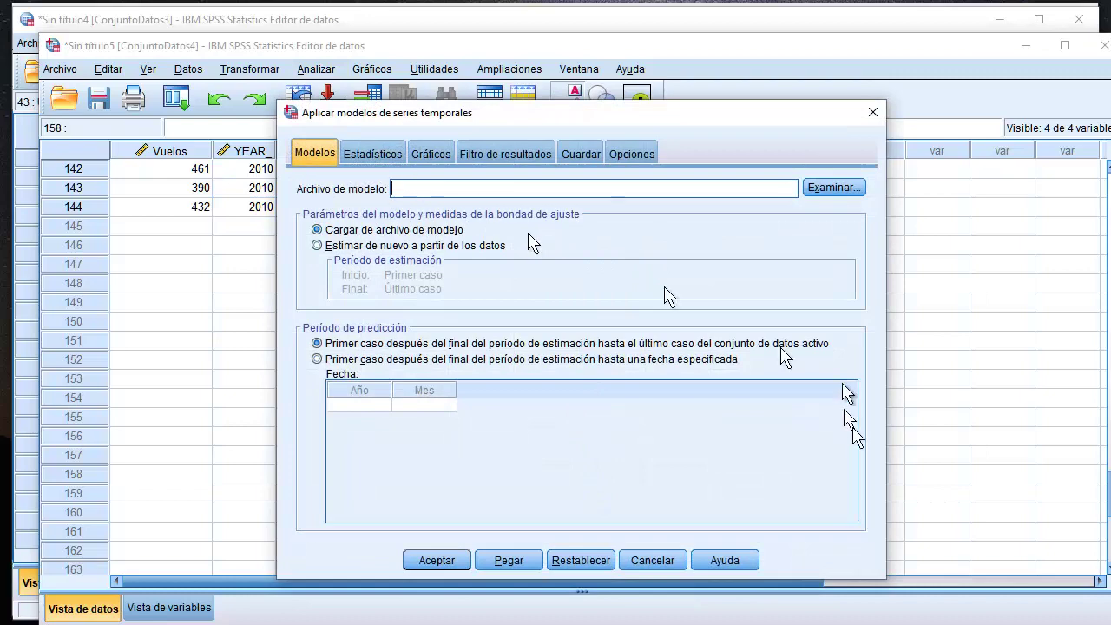
{"action": "left_click", "coordinate": [839, 189]}
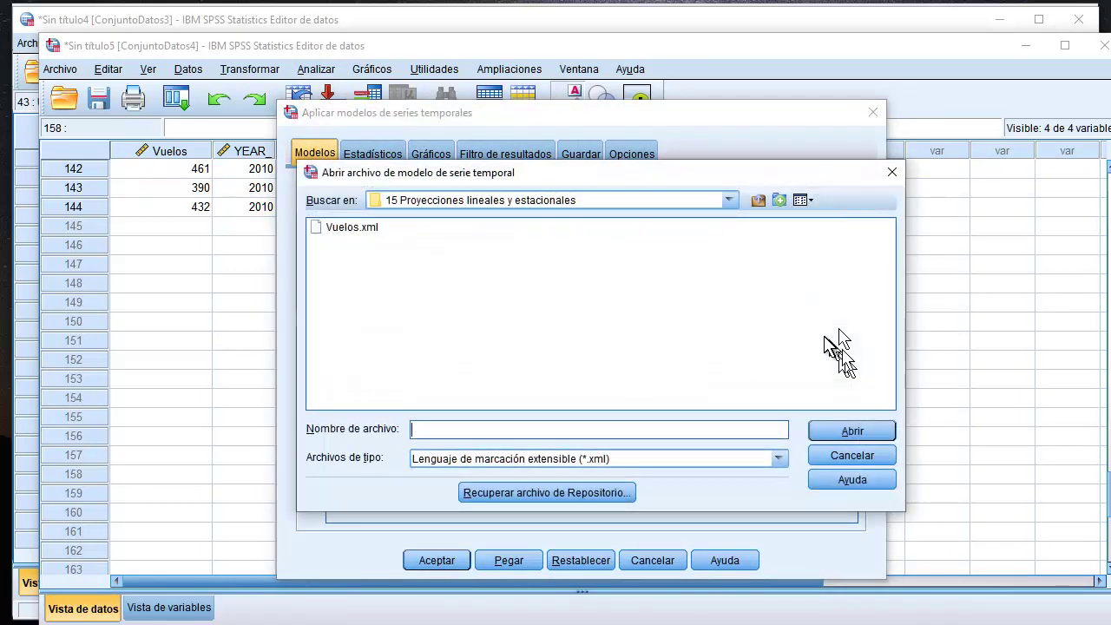
{"action": "left_click", "coordinate": [364, 231]}
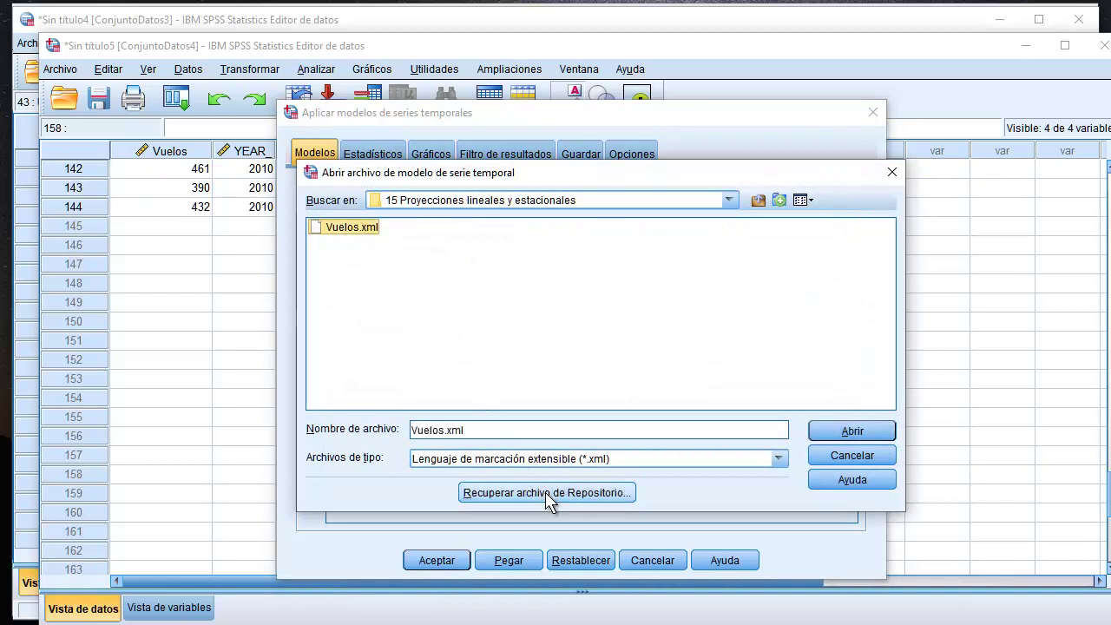
{"action": "left_click", "coordinate": [856, 431]}
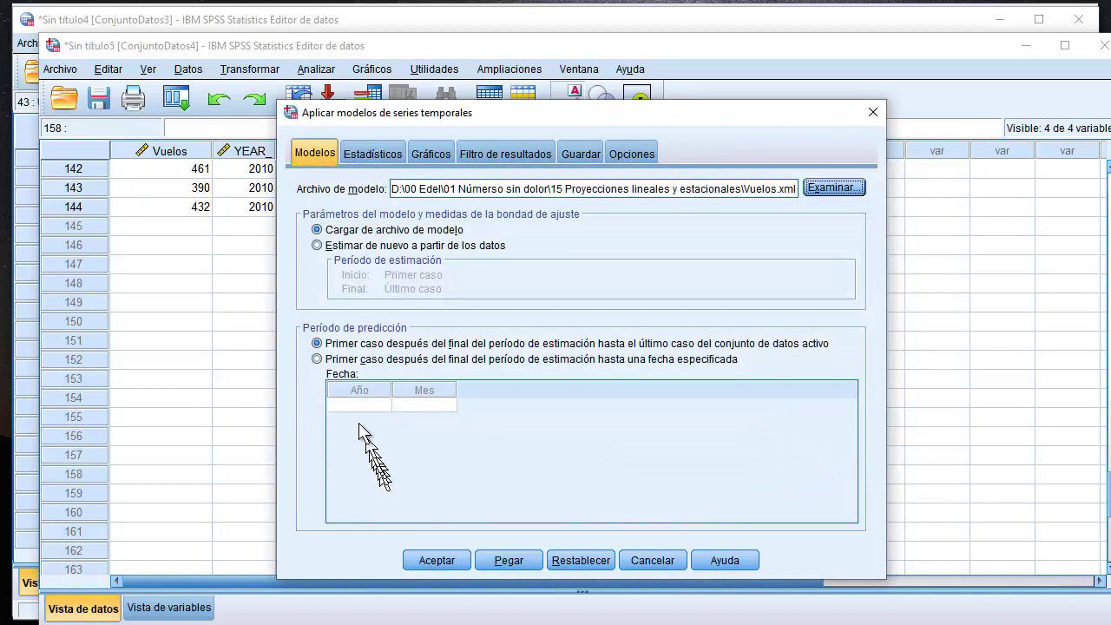
Set the prediction period to run until a specified date, year 2013 and month 12
{"action": "left_click", "coordinate": [316, 360]}
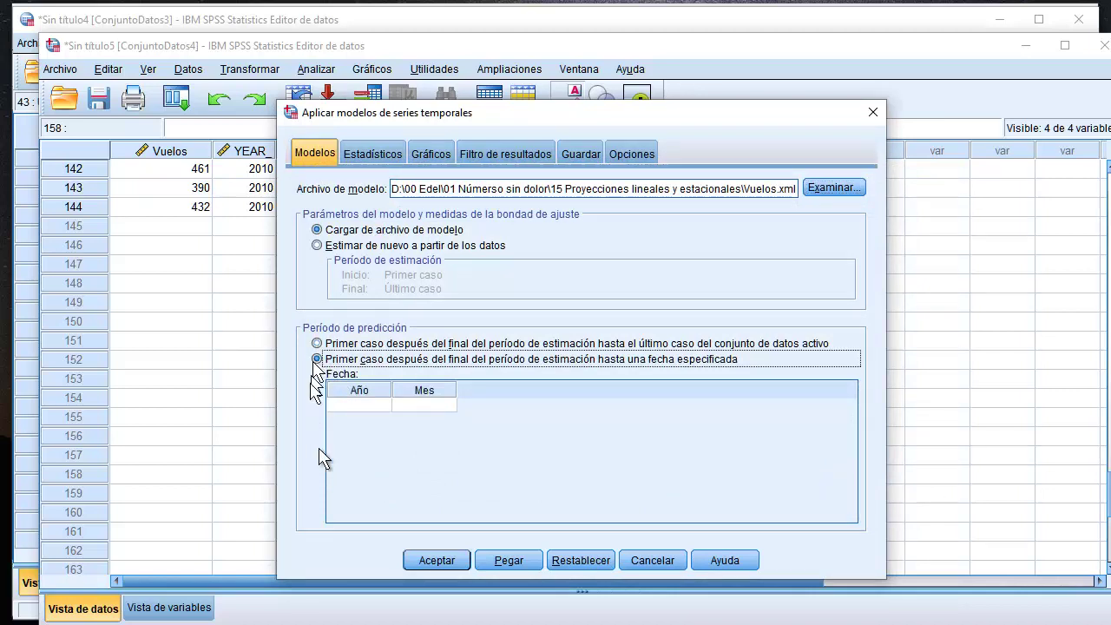
{"action": "left_click", "coordinate": [352, 405]}
{"action": "left_click", "coordinate": [348, 407]}
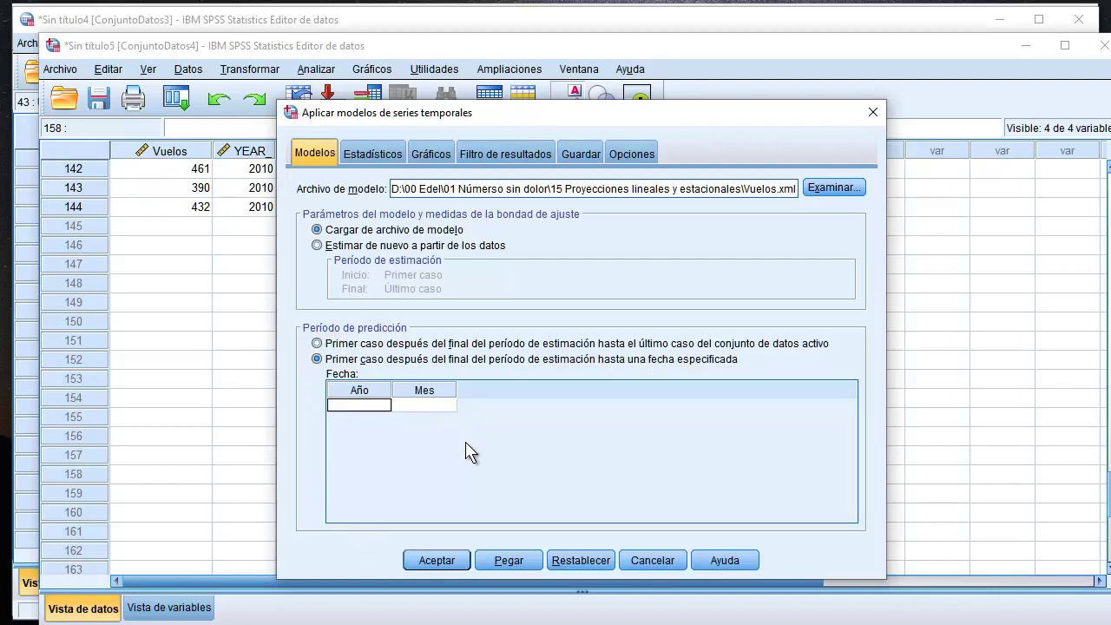
{"action": "type", "text": "2013"}
{"action": "left_click", "coordinate": [412, 404]}
{"action": "left_click", "coordinate": [411, 406]}
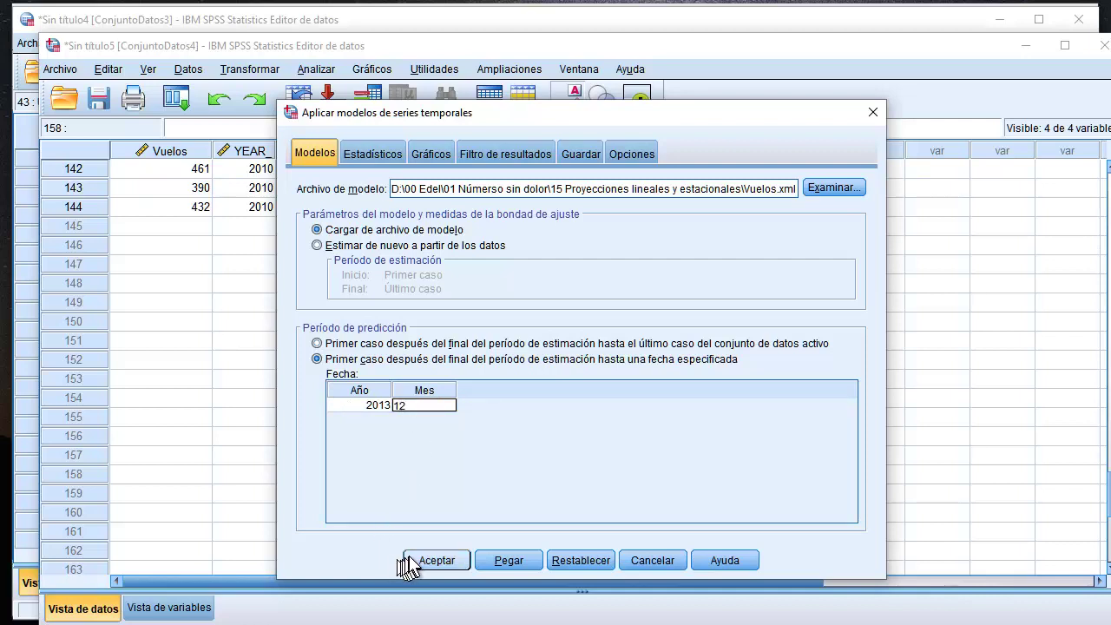
Include R cuadrado among the applied model's fit measures, and check the chart and results filter options
{"action": "left_click", "coordinate": [389, 154]}
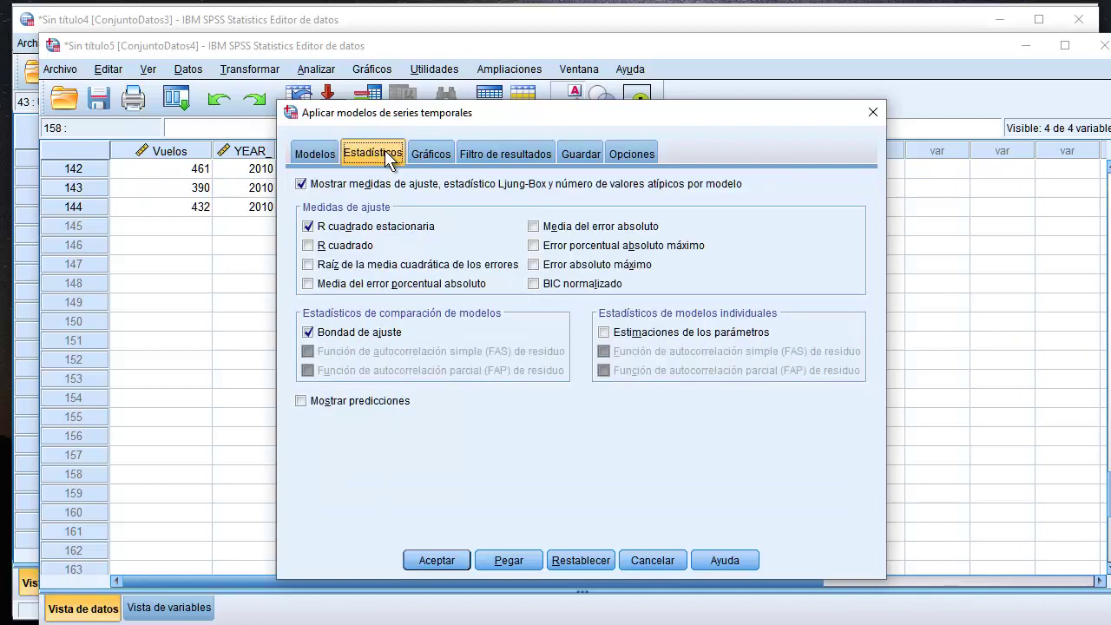
{"action": "left_click", "coordinate": [310, 246]}
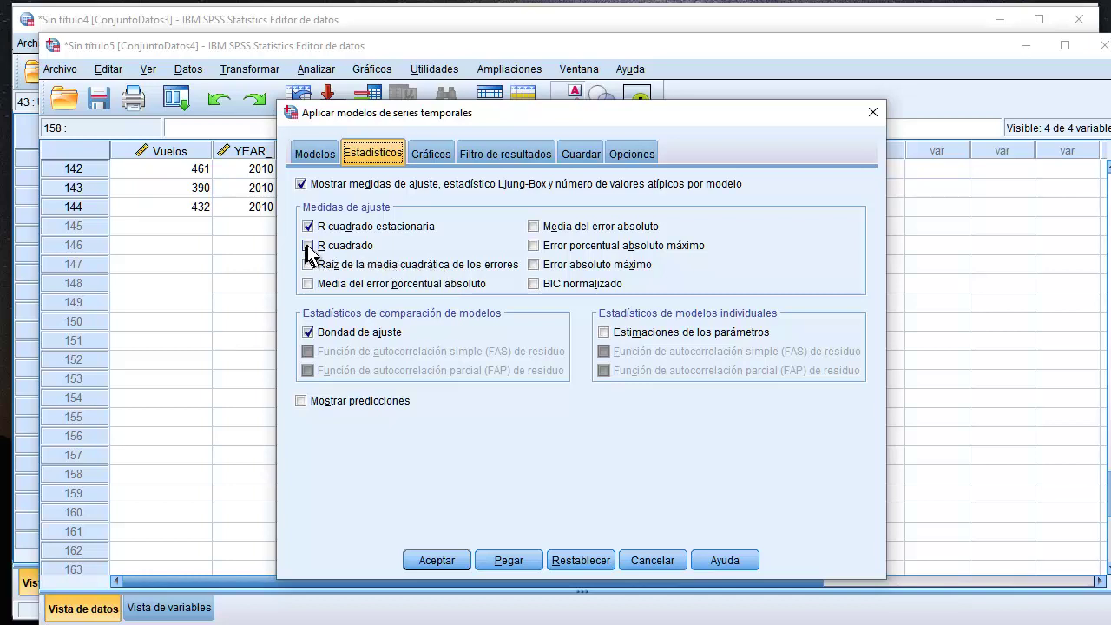
{"action": "left_click", "coordinate": [441, 156]}
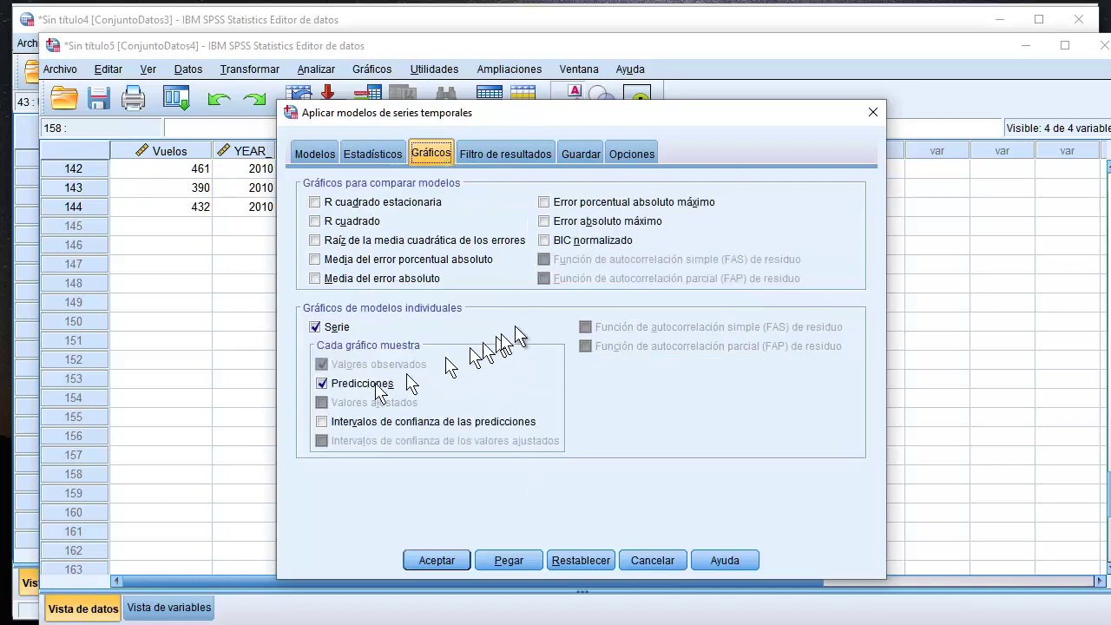
{"action": "left_click", "coordinate": [525, 158]}
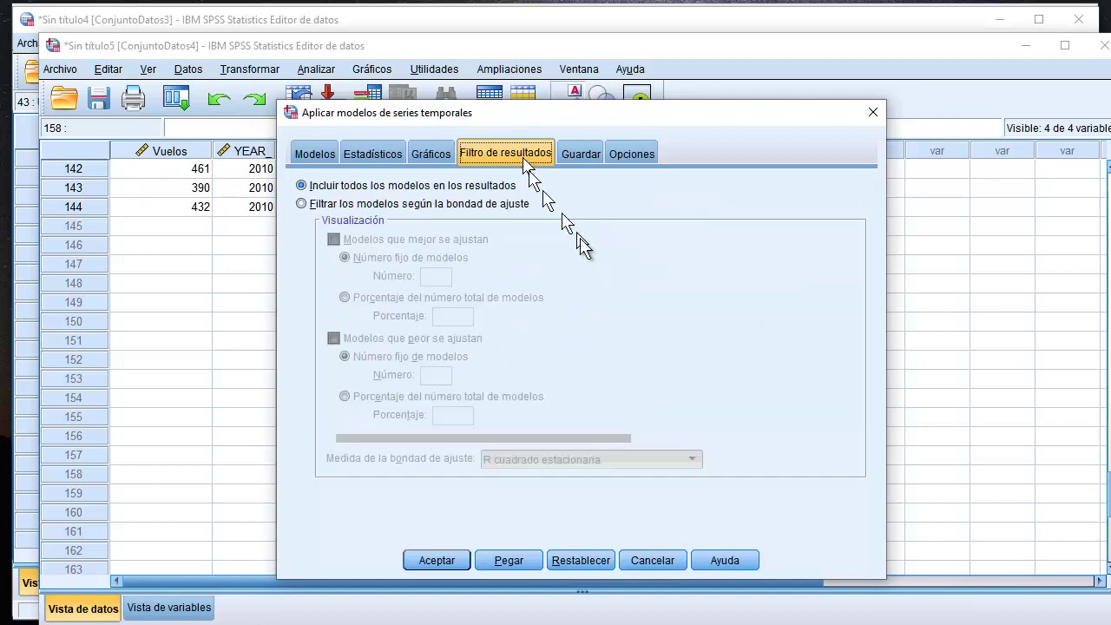
Save the predicted values and the lower and upper confidence limits as variables, and check the confidence interval width option
{"action": "left_click", "coordinate": [579, 154]}
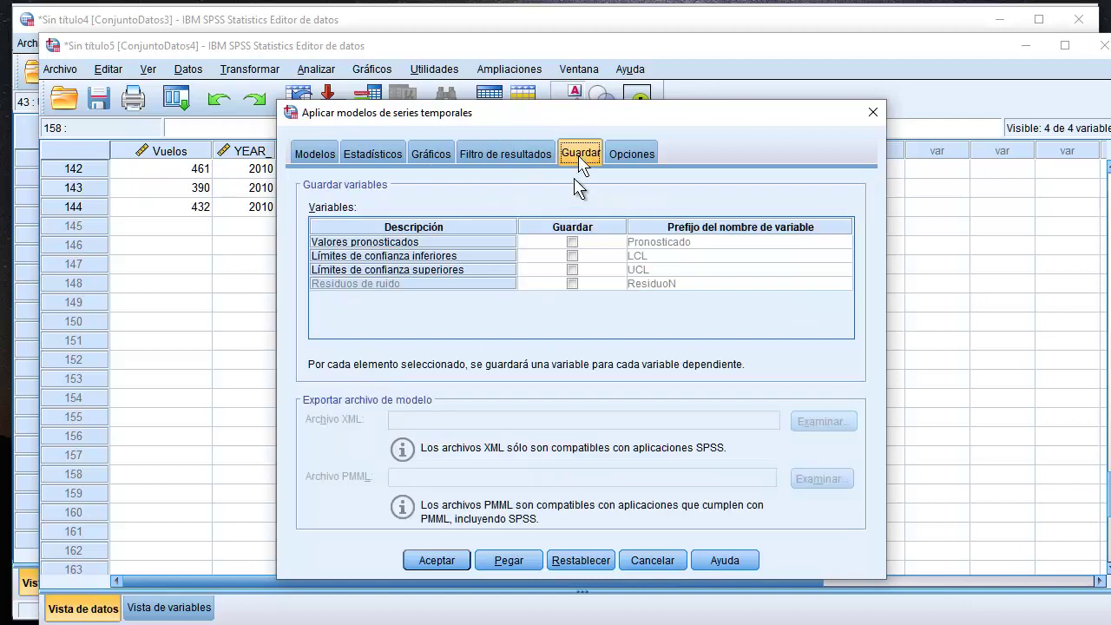
{"action": "left_click", "coordinate": [573, 242]}
{"action": "left_click", "coordinate": [573, 256]}
{"action": "left_click", "coordinate": [573, 270]}
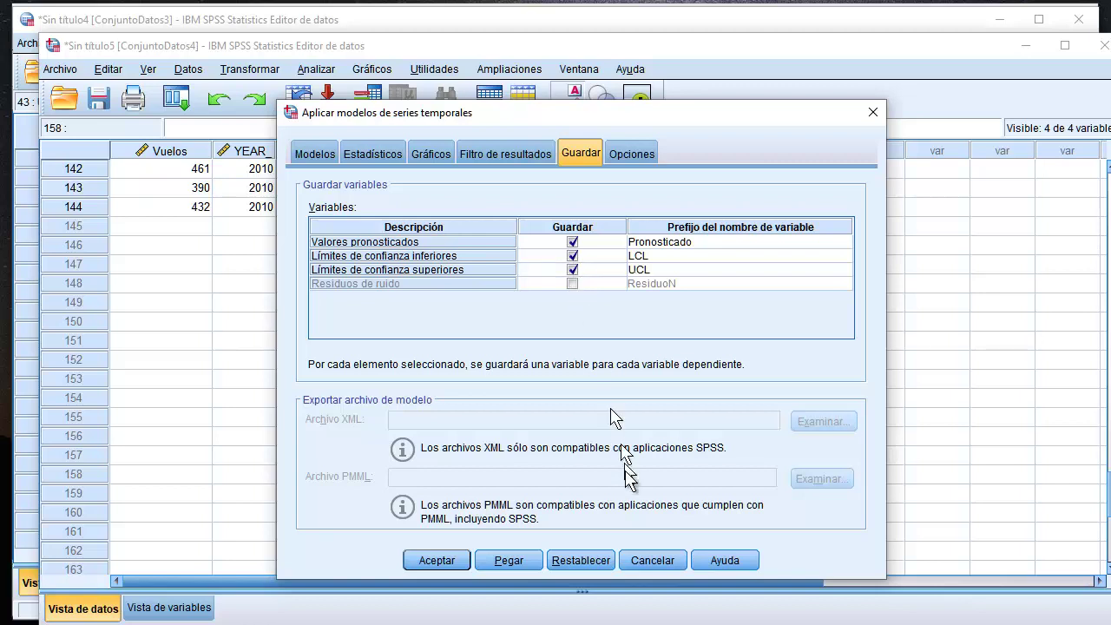
{"action": "left_click", "coordinate": [631, 157]}
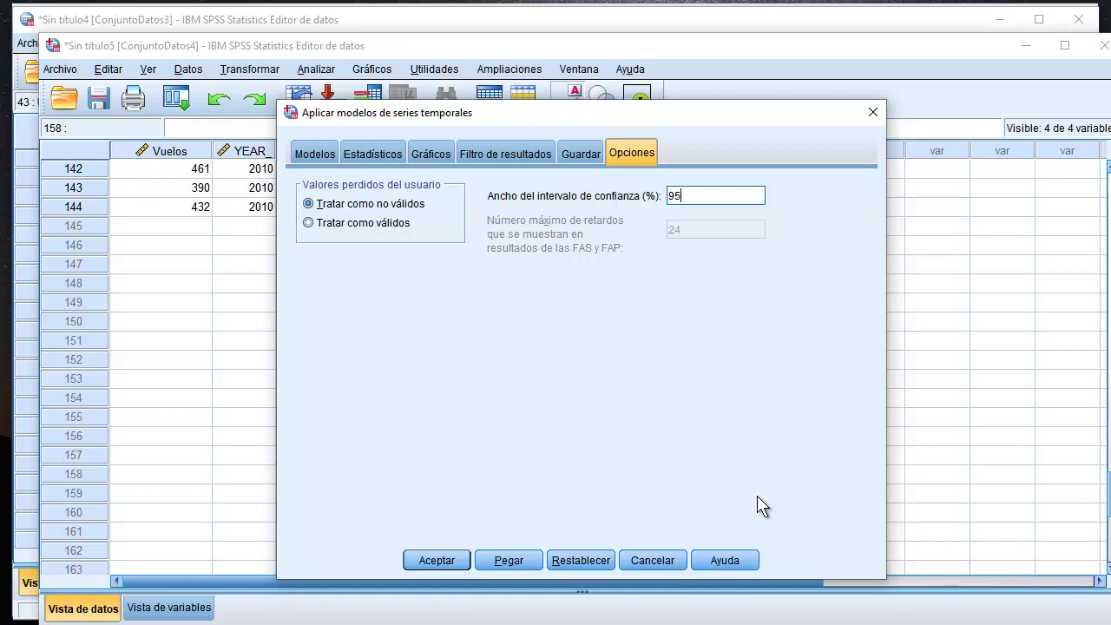
Run the applied Vuelos model and review its fit measures, model statistics and forecast chart in the output
{"action": "left_click", "coordinate": [440, 561]}
{"action": "scroll", "coordinate": [744, 397], "scroll_direction": "down", "scroll_amount": 2}
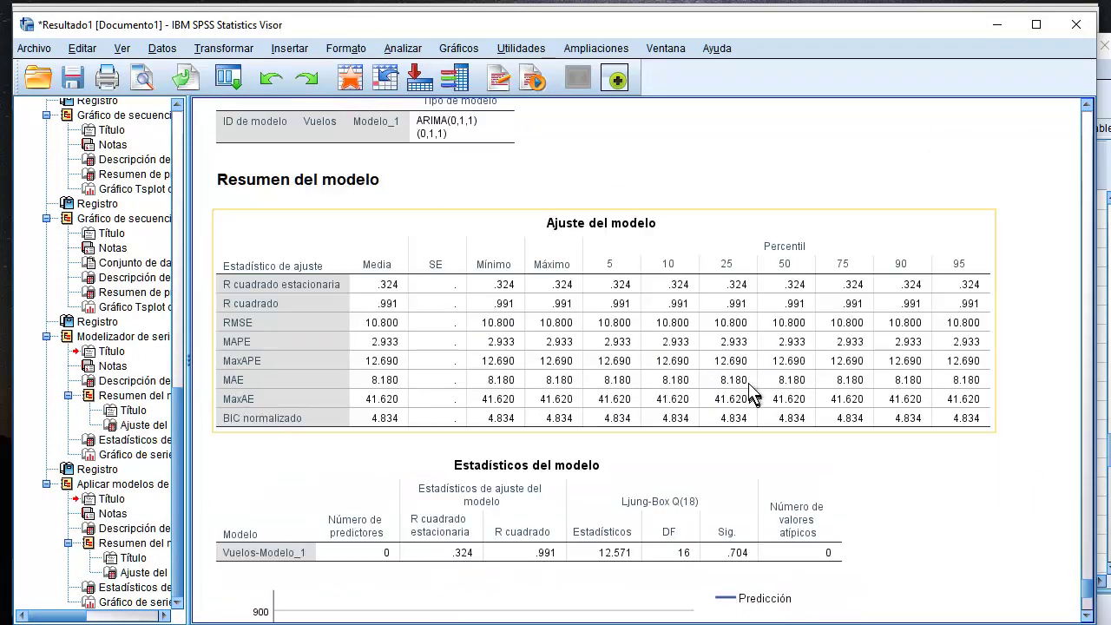
{"action": "scroll", "coordinate": [751, 393], "scroll_direction": "down", "scroll_amount": 4}
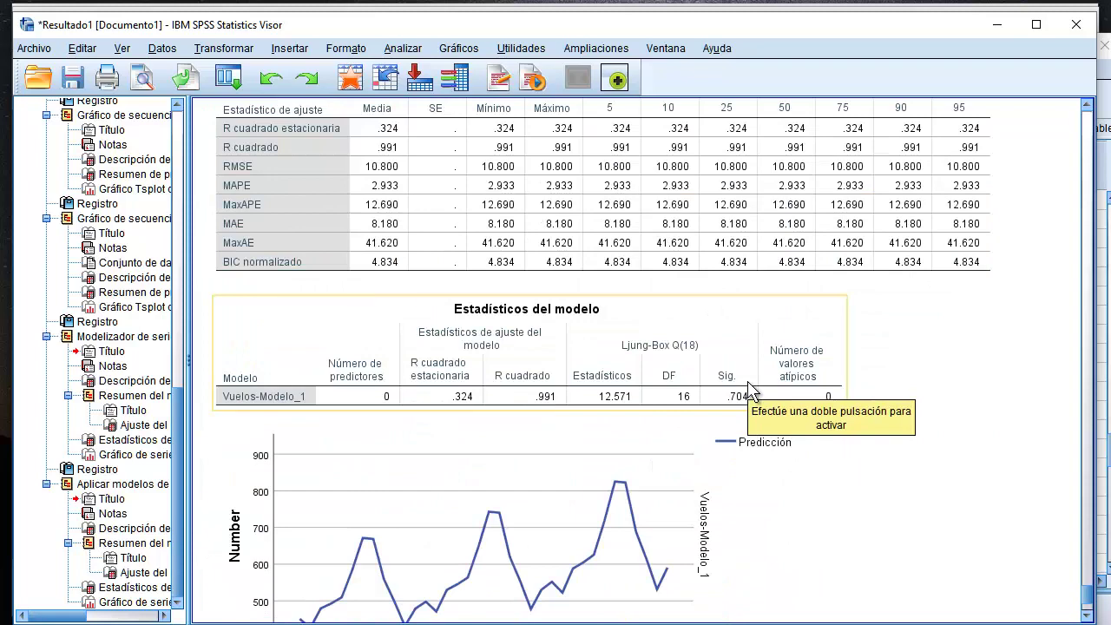
{"action": "scroll", "coordinate": [751, 392], "scroll_direction": "down", "scroll_amount": 4}
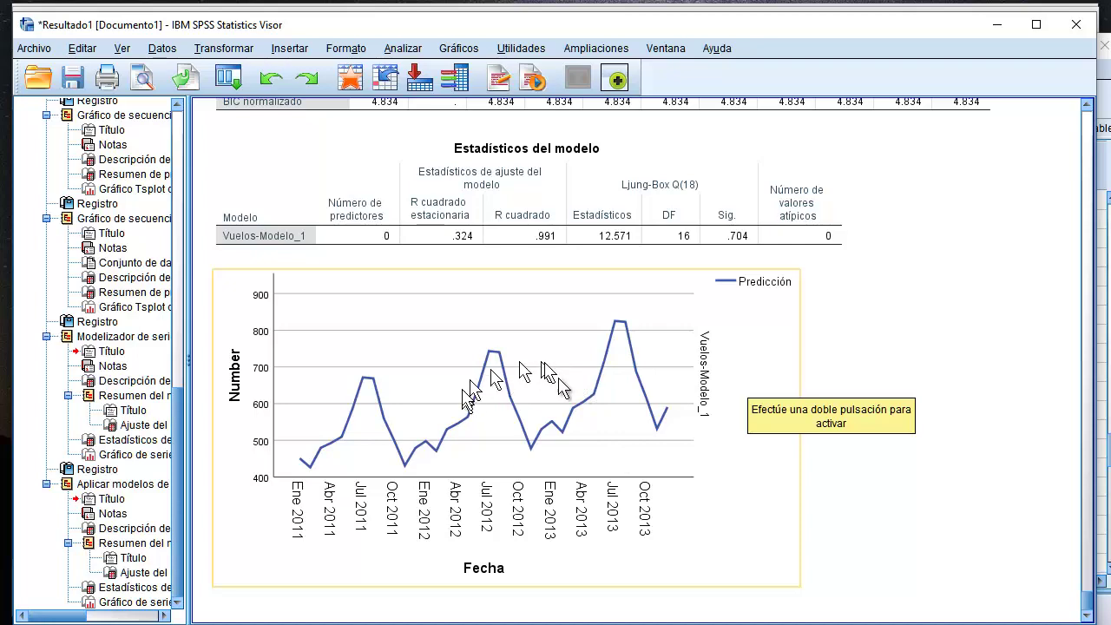
Return to the Vuelos dataset and inspect the December 2013 forecast with its lower and upper confidence limits
{"action": "left_click", "coordinate": [999, 33]}
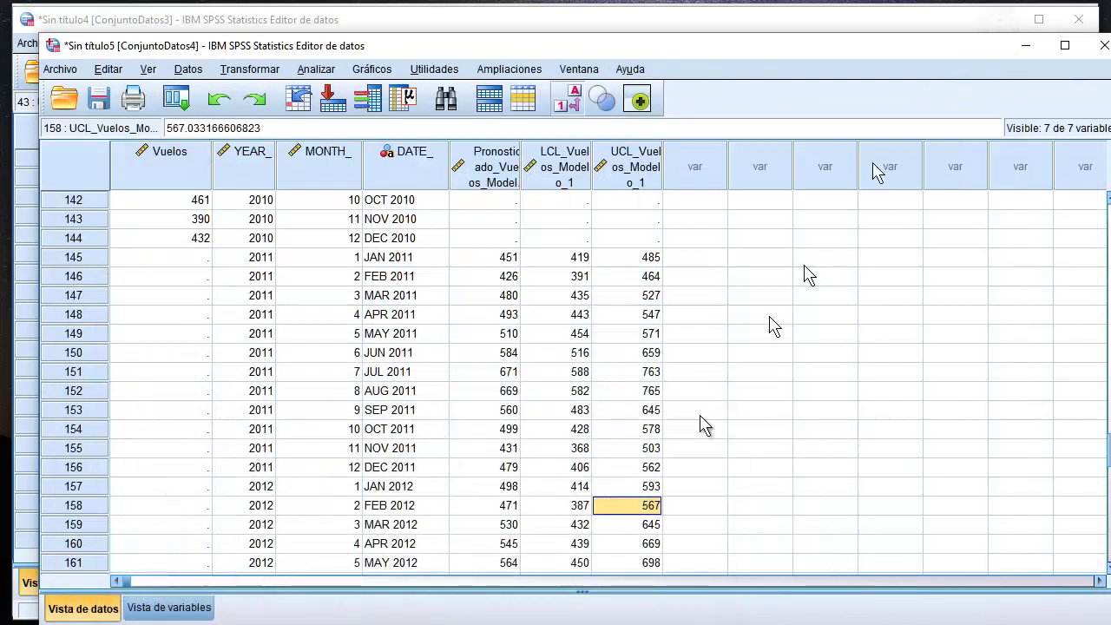
{"action": "scroll", "coordinate": [682, 401], "scroll_direction": "down", "scroll_amount": 8}
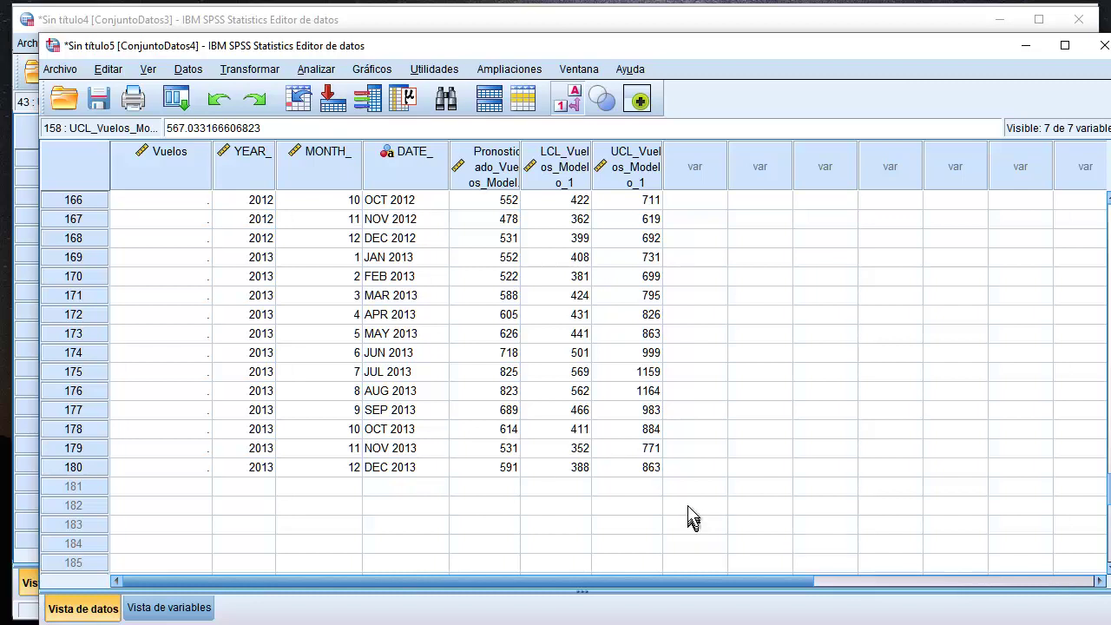
{"action": "left_click", "coordinate": [511, 469]}
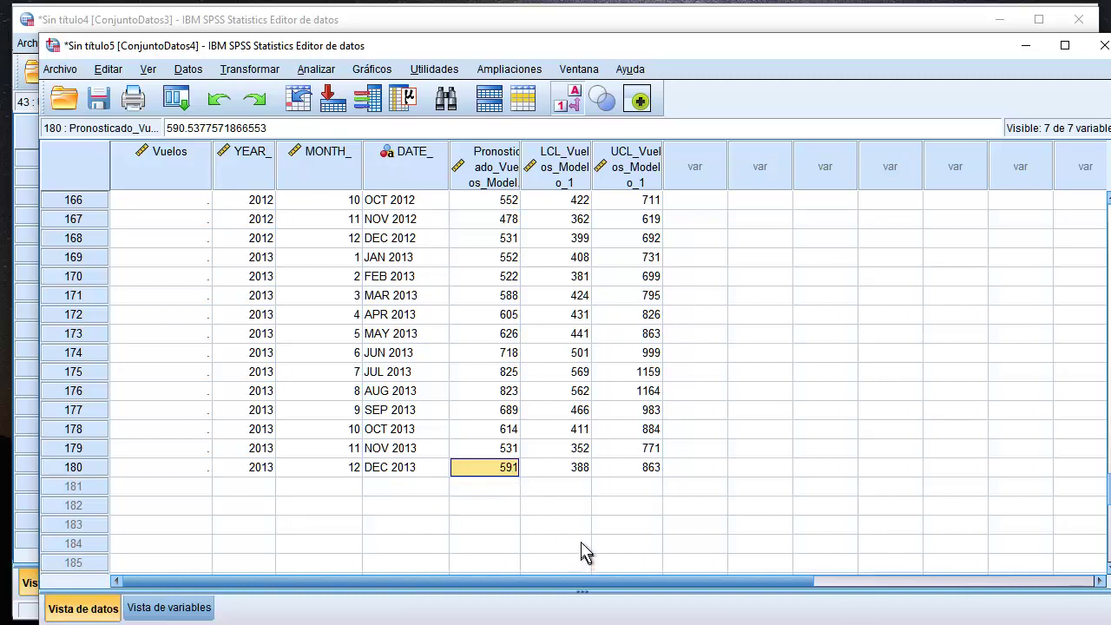
{"action": "left_click", "coordinate": [580, 474]}
{"action": "left_click", "coordinate": [651, 474]}
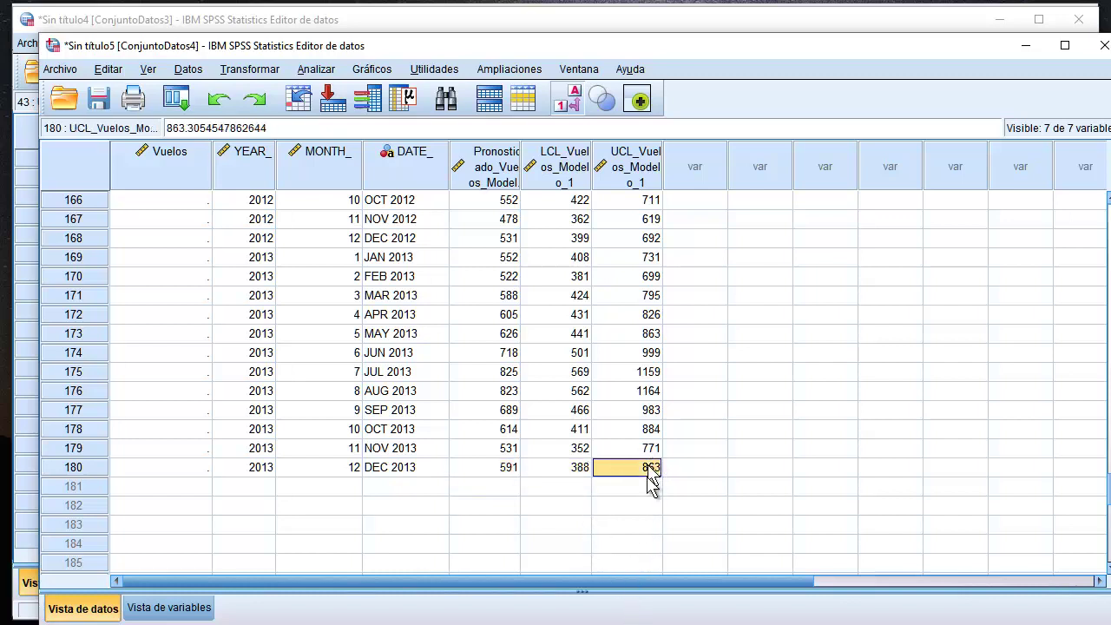
{"action": "left_click", "coordinate": [502, 470]}
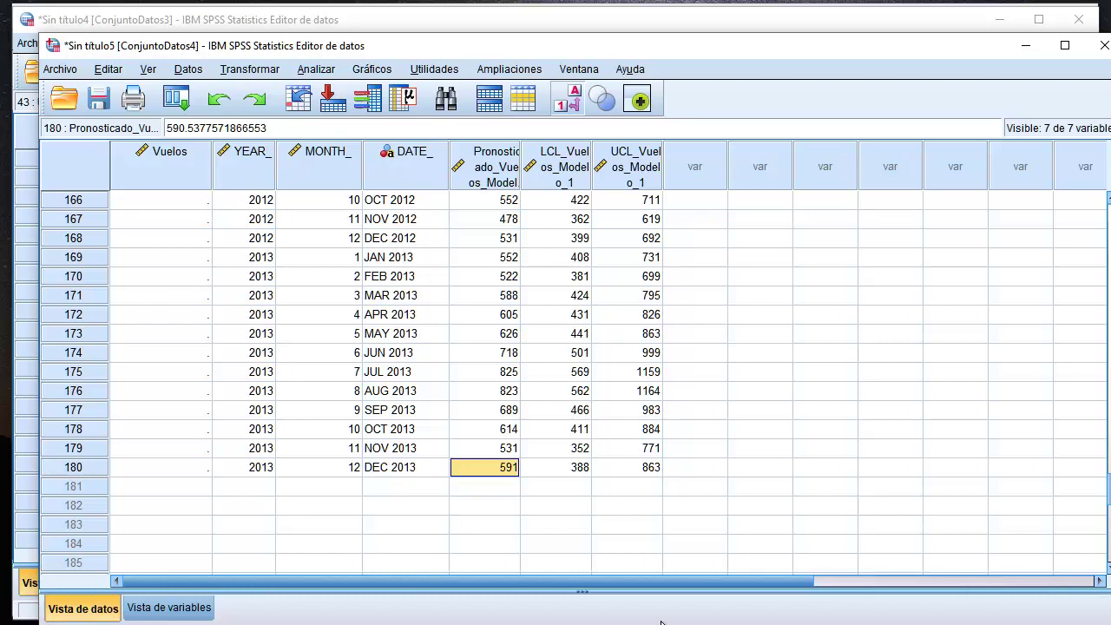
Set up a sequence chart of Vuelos, adding its predicted value and the LCL and UCL variables
{"action": "left_click", "coordinate": [329, 74]}
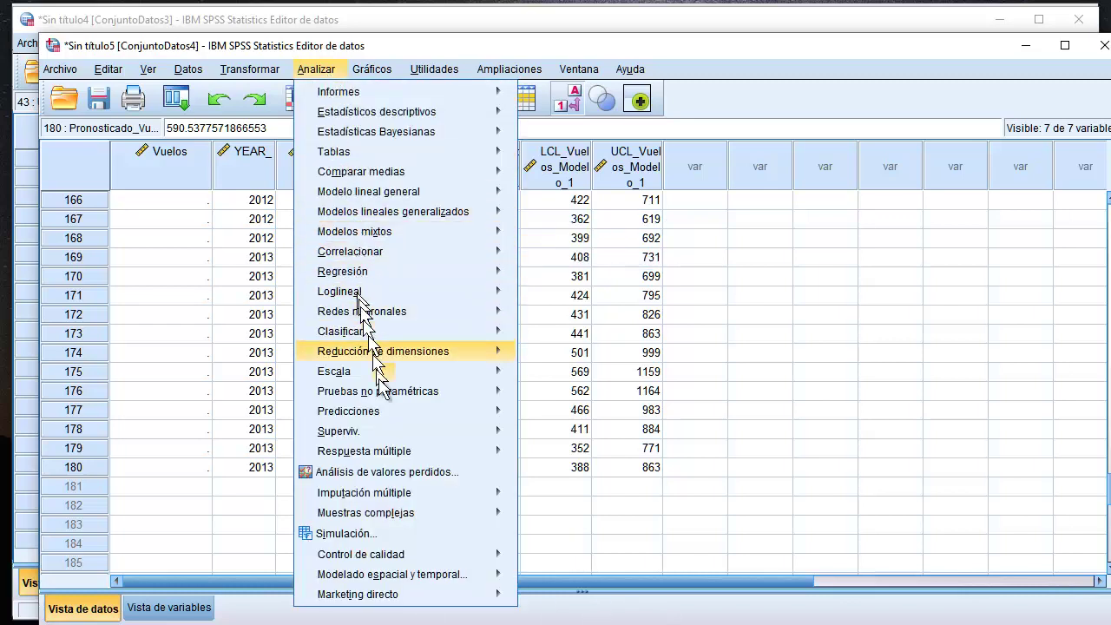
{"action": "mouse_move", "coordinate": [389, 410]}
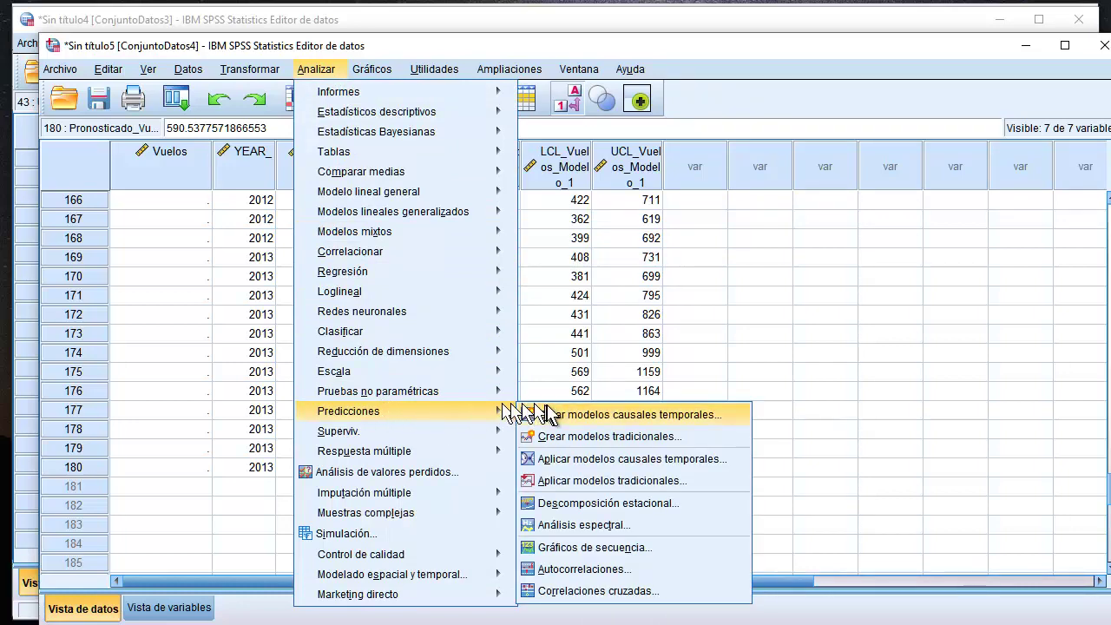
{"action": "left_click", "coordinate": [573, 548]}
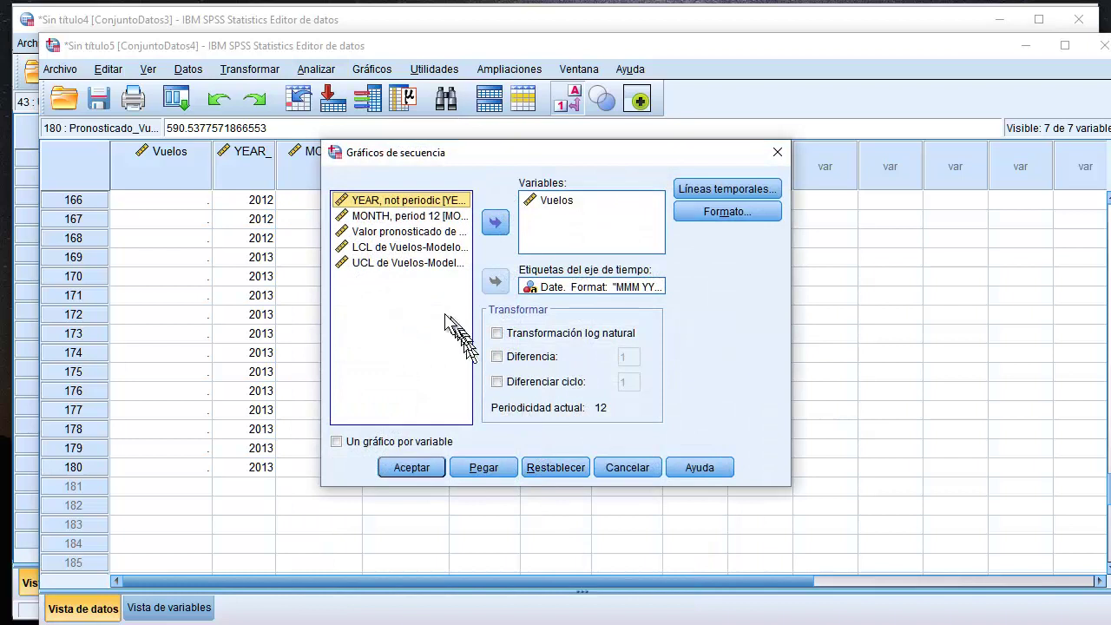
{"action": "left_click", "coordinate": [435, 233]}
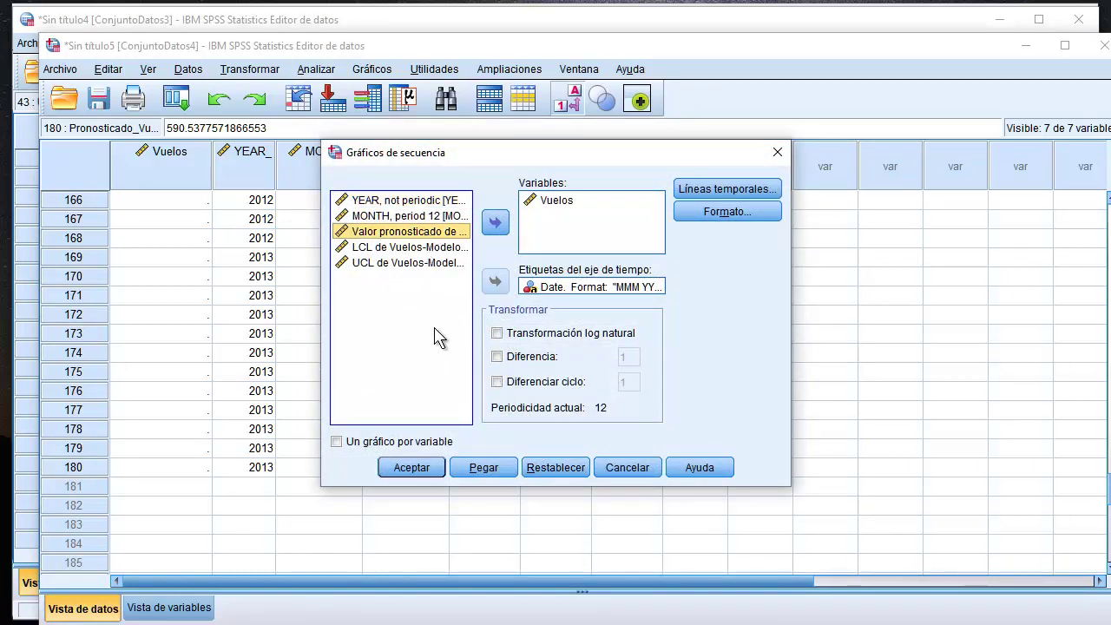
{"action": "left_click", "coordinate": [430, 250], "text": "ctrl"}
{"action": "left_click", "coordinate": [434, 263], "text": "ctrl"}
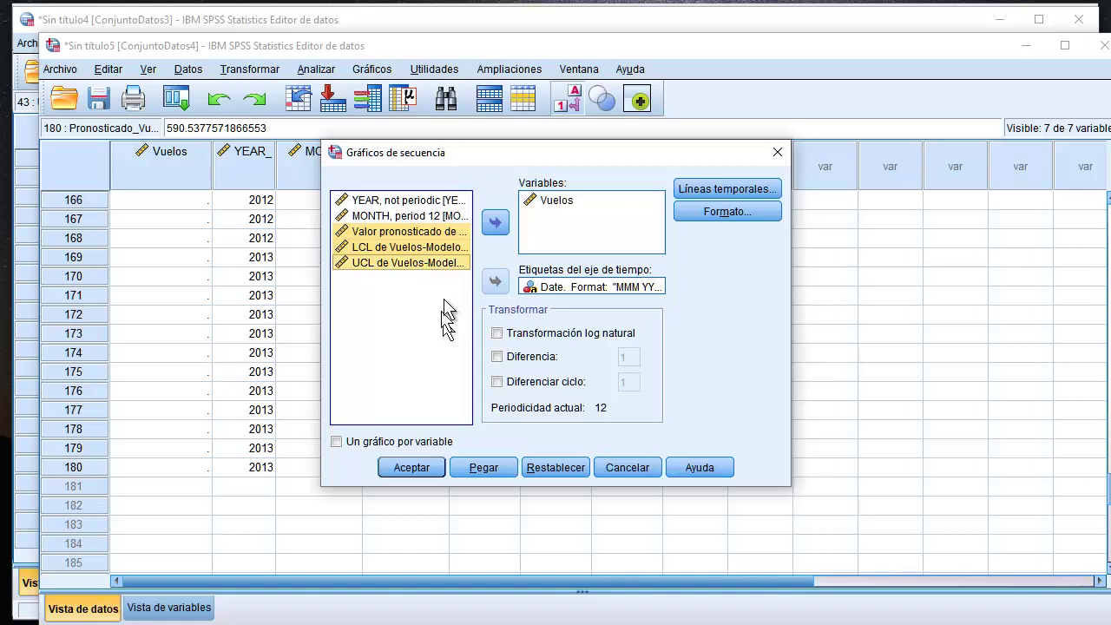
{"action": "left_click", "coordinate": [495, 223]}
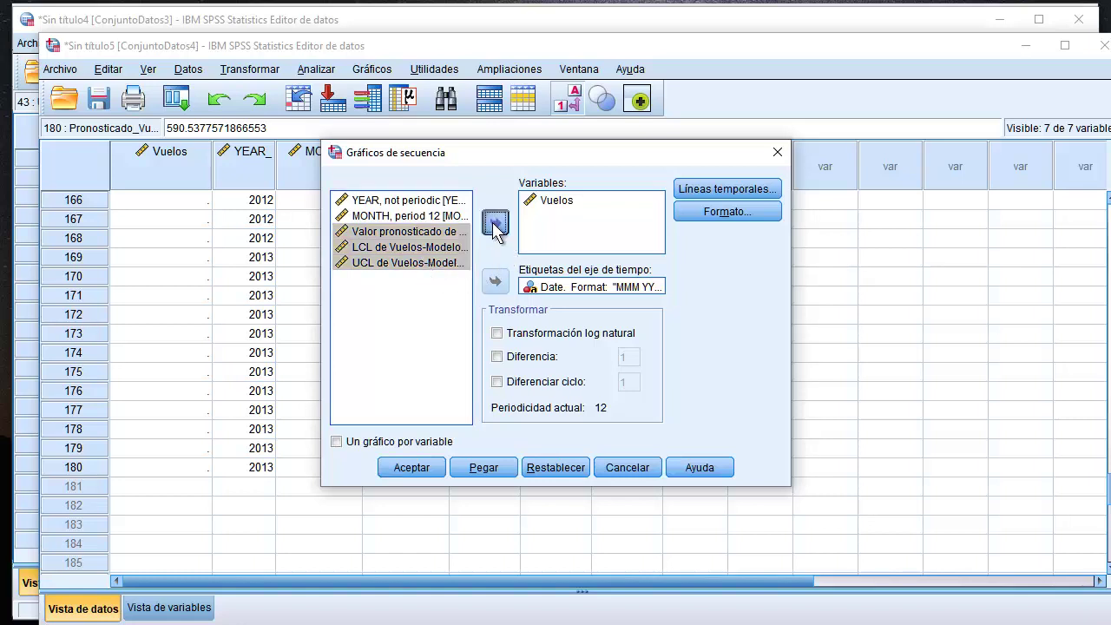
Generate the sequence chart and examine the Vuelos series alongside its forecast and confidence limits
{"action": "left_click", "coordinate": [408, 466]}
{"action": "scroll", "coordinate": [500, 408], "scroll_direction": "down", "scroll_amount": 8}
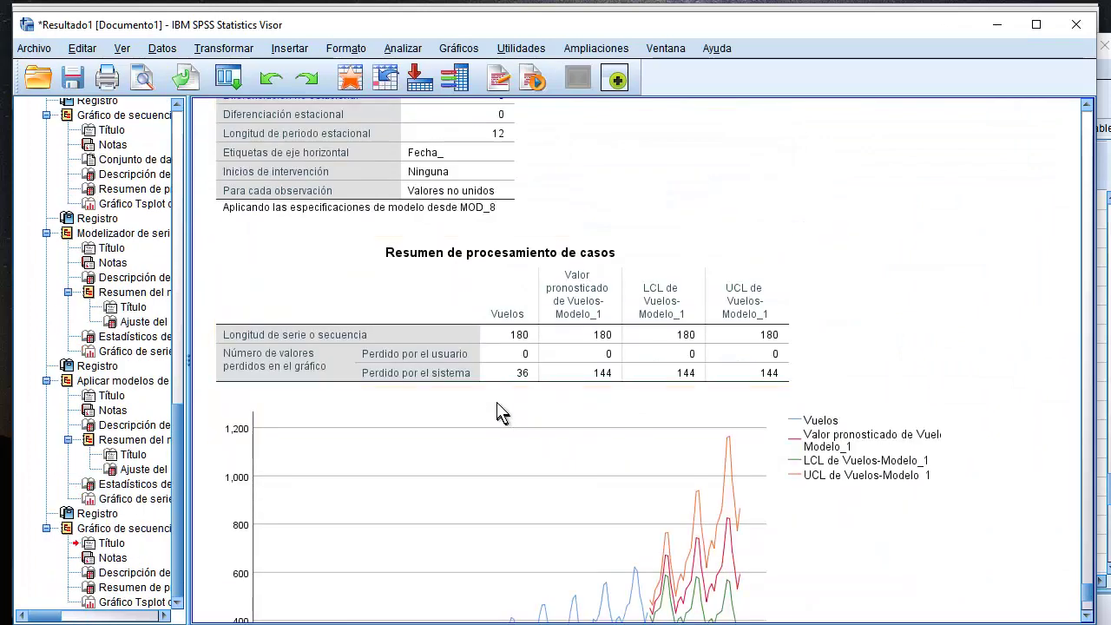
{"action": "scroll", "coordinate": [499, 408], "scroll_direction": "down", "scroll_amount": 5}
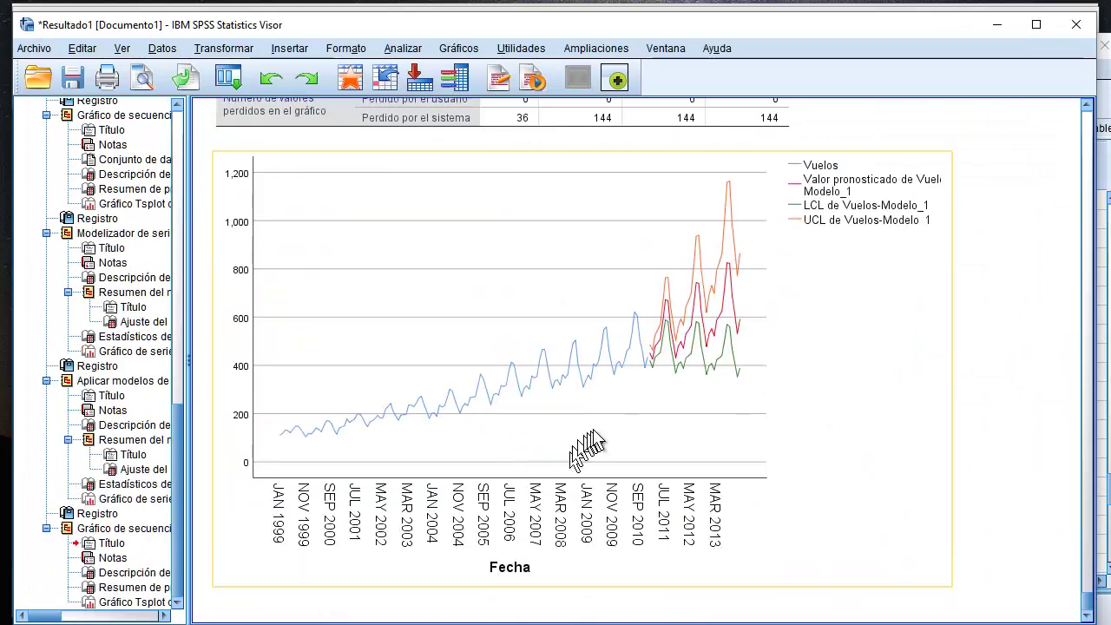